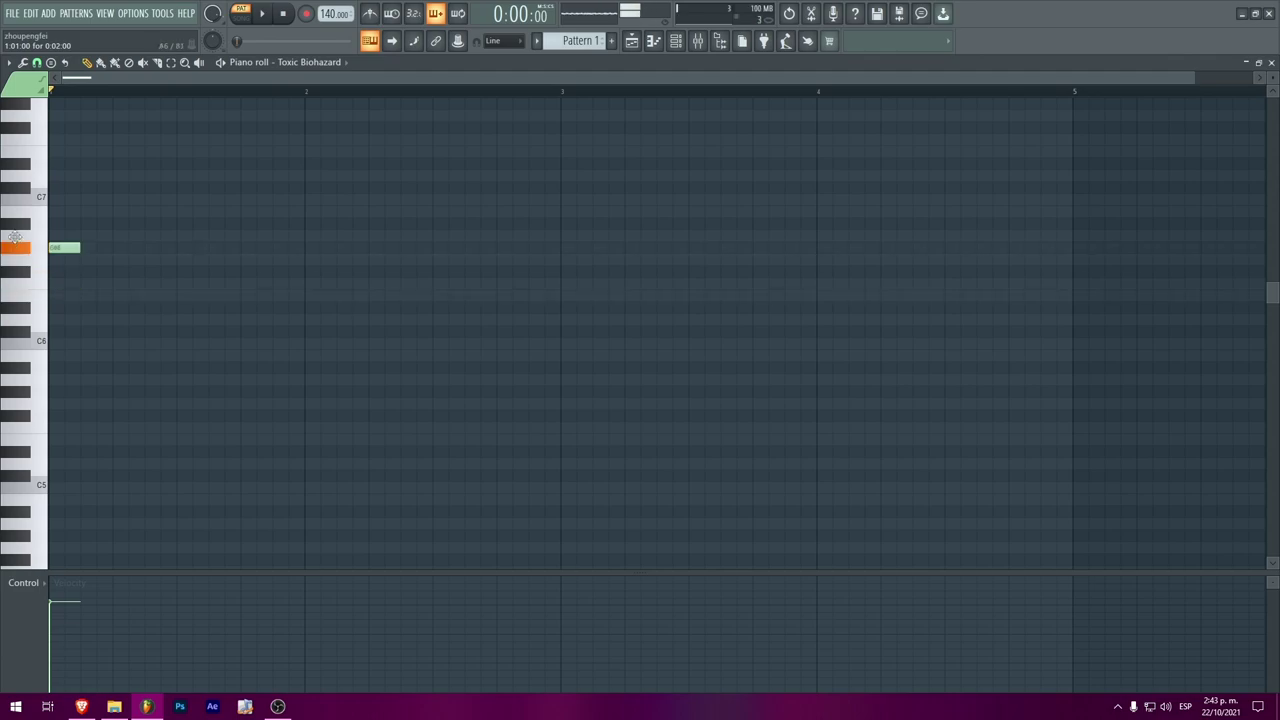
Step: Place one-beat A5 and A4 notes at the start of bar 1 in the Toxic Biohazard piano roll
key(ctrl+Down)
key(space)
key(space)
click(87, 62)
drag(78, 236, 102, 238)
key(space)
key(space)
mouse_move(58, 418)
mouse_down()
mouse_move(21, 423)
mouse_move(24, 378)
mouse_up()
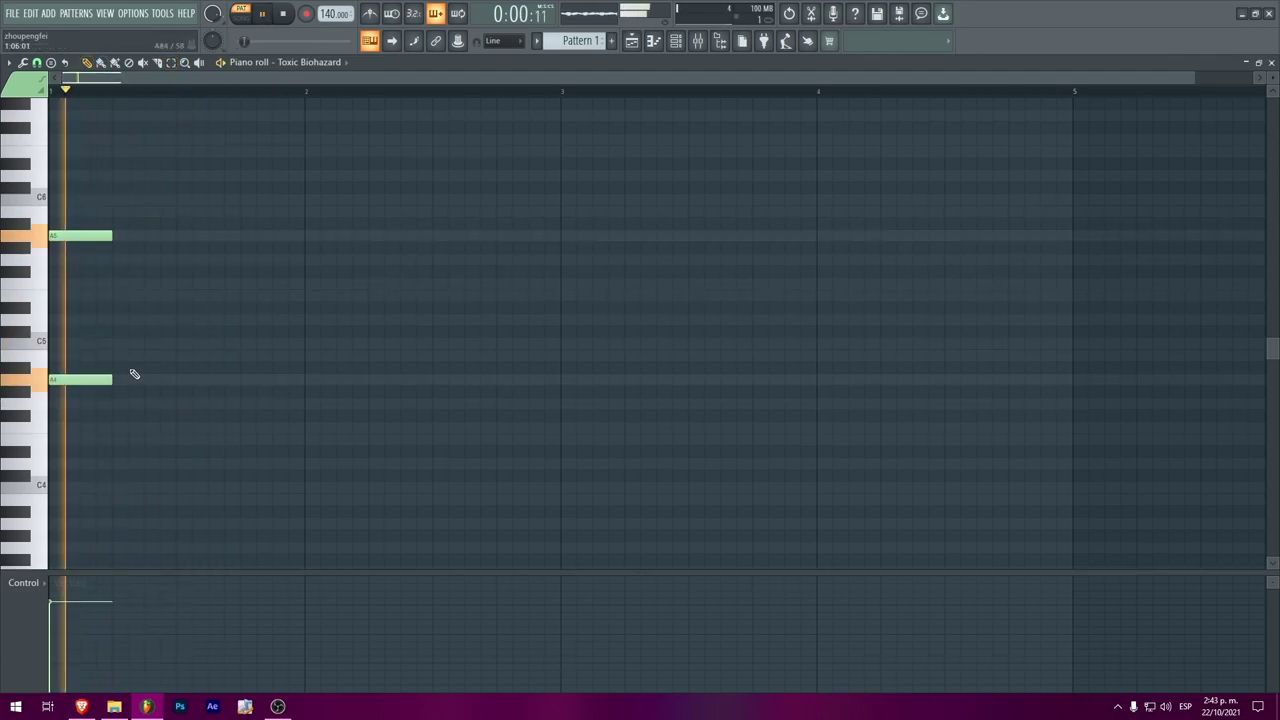
Step: Add one-beat E5 and E4 notes on beat 2 of bar 1
scroll(125, 360, up, 3)
click(110, 297)
drag(110, 297, 144, 336)
scroll(117, 486, down, 3)
drag(115, 487, 114, 445)
scroll(200, 430, up, 3)
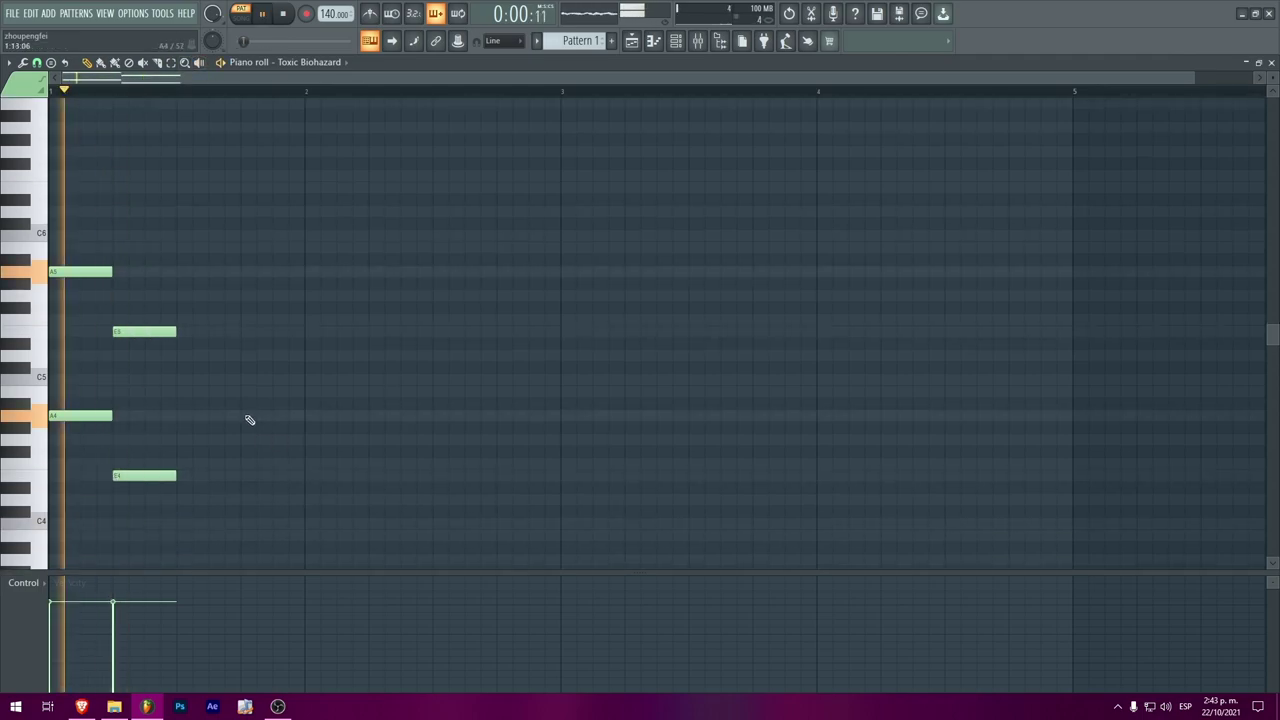
Step: Extend the low A4, E4, A4, F4 pattern through bar 2 and add an A6 note on beat 4 of bar 1
drag(184, 538, 181, 561)
scroll(300, 471, down, 2)
key(space)
key(space)
scroll(246, 275, up, 2)
drag(277, 205, 237, 371)
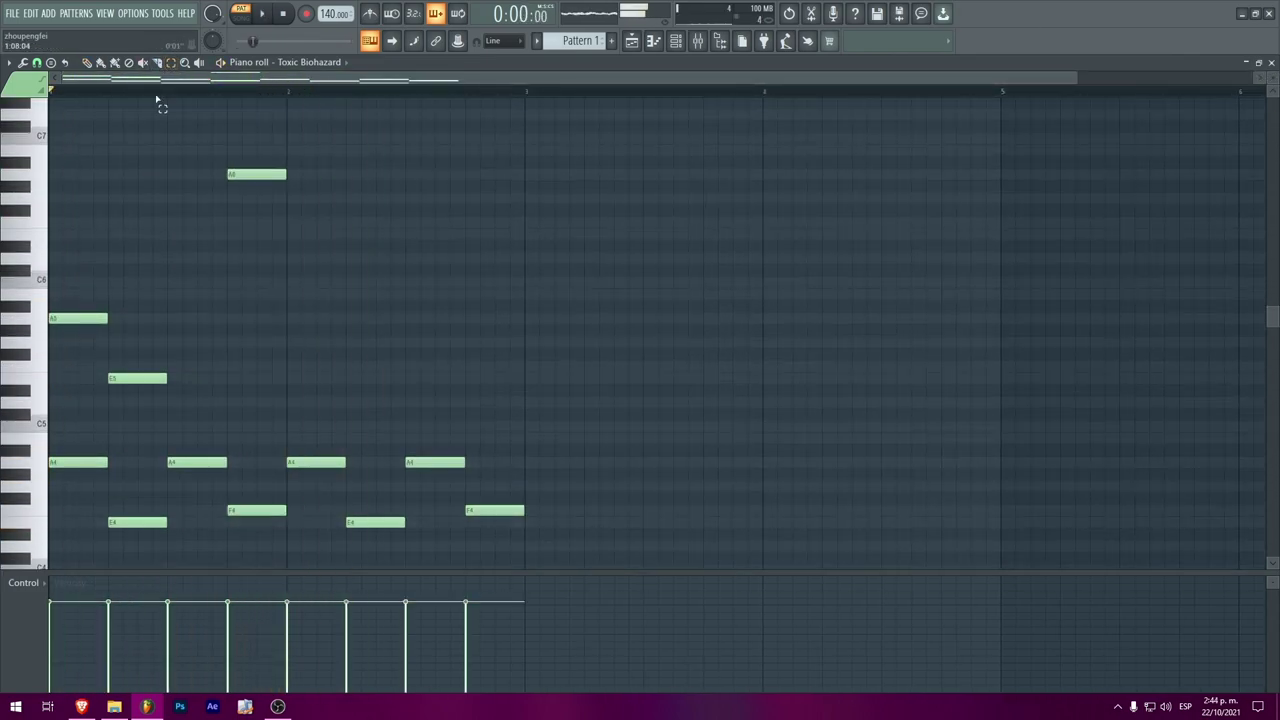
Step: With snapping set to Step, add one-beat F6, E6 and D6 notes on beats 1 to 3 of bar 2, checking by playback
click(41, 63)
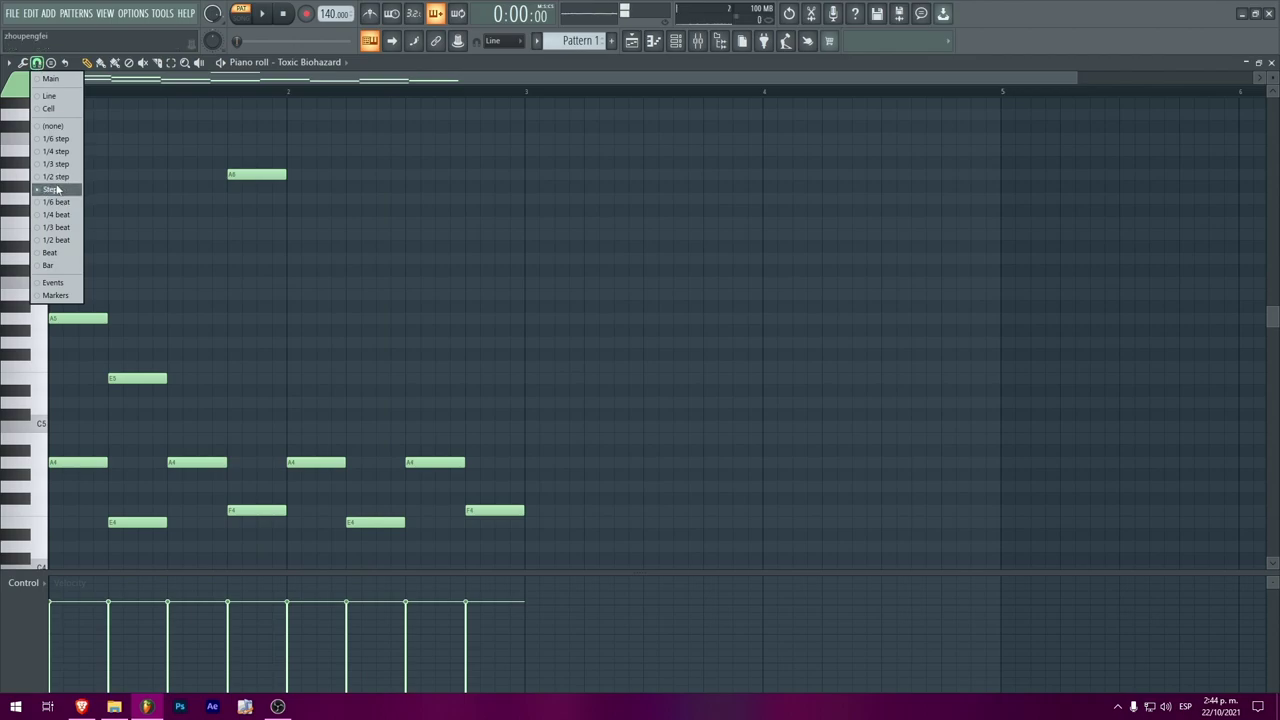
key(space)
mouse_move(295, 212)
mouse_down()
mouse_move(285, 200)
mouse_move(317, 199)
mouse_move(313, 226)
mouse_up()
key(space)
key(space)
key(space)
key(space)
click(347, 248)
key(space)
drag(376, 278, 376, 242)
key(space)
click(430, 262)
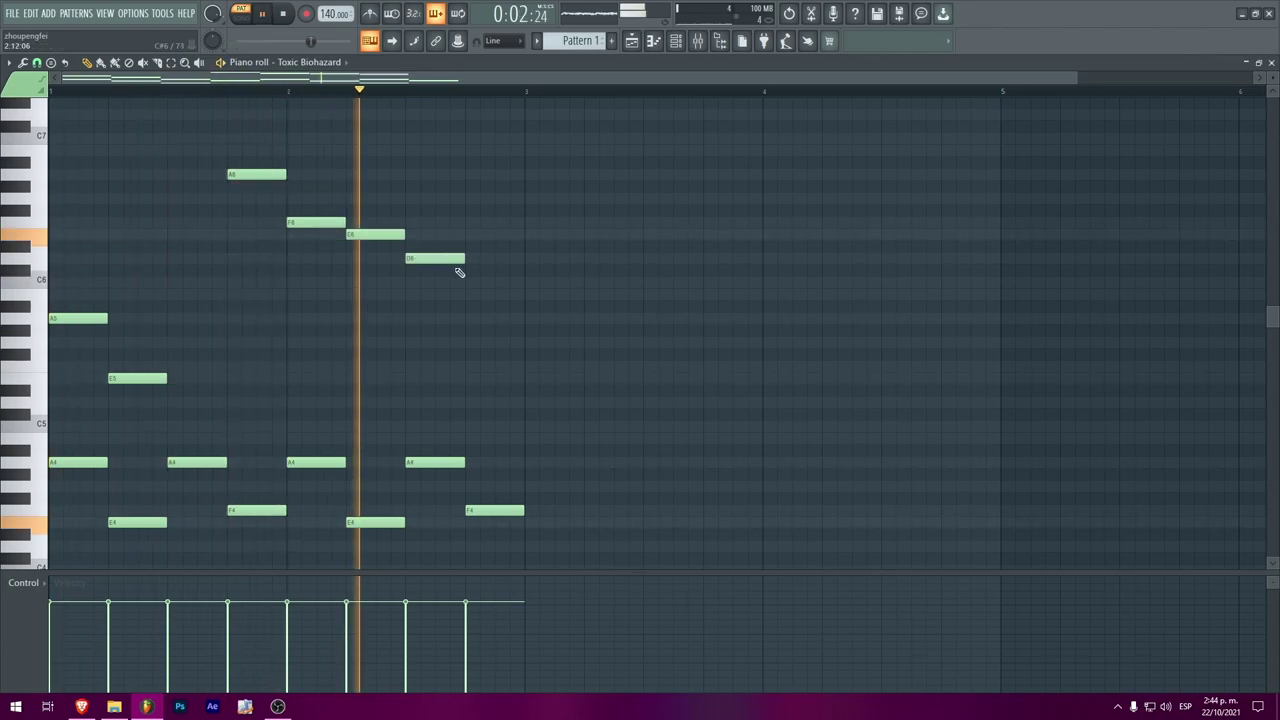
Step: Add a one-beat A5 note on beat 4 of bar 2 and play the melody
key(space)
click(495, 296)
drag(495, 296, 502, 318)
key(space)
scroll(515, 305, down, 6)
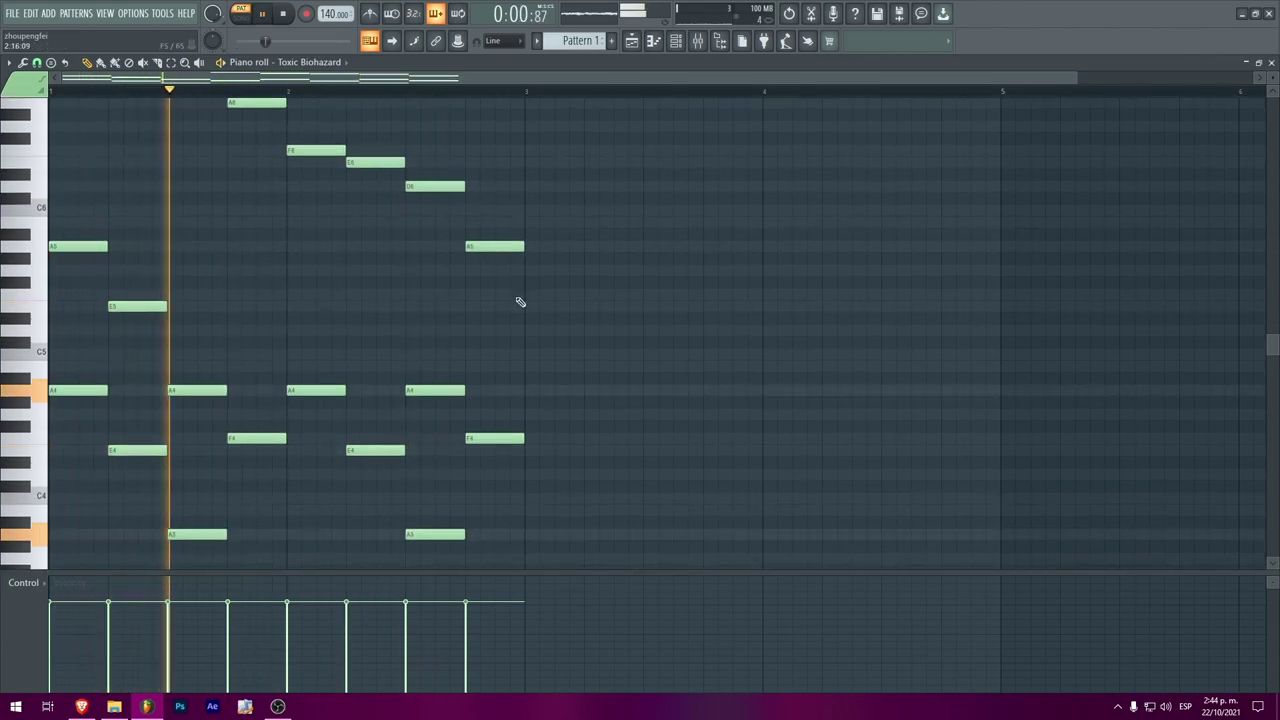
Step: Select all the melody notes and duplicate them into bars 3 and 4, then clear the selection
click(174, 64)
scroll(411, 228, up, 4)
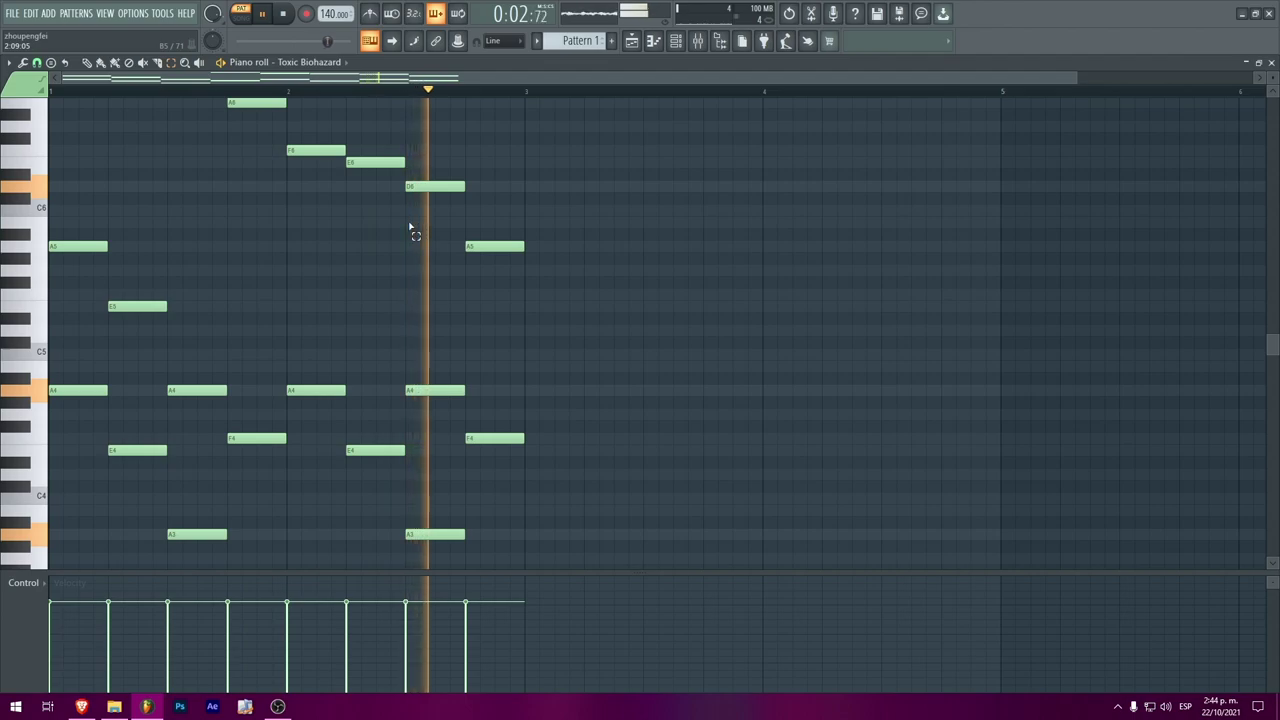
scroll(411, 230, down, 4)
drag(596, 512, 5, 78)
scroll(620, 300, up, 4)
key(ctrl+b)
click(740, 283)
Step: Add a Purity channel in the channel rack with the Lead Synth preset Fat Draken 1
scroll(751, 277, down, 3)
key(F6)
drag(251, 271, 369, 272)
click(252, 337)
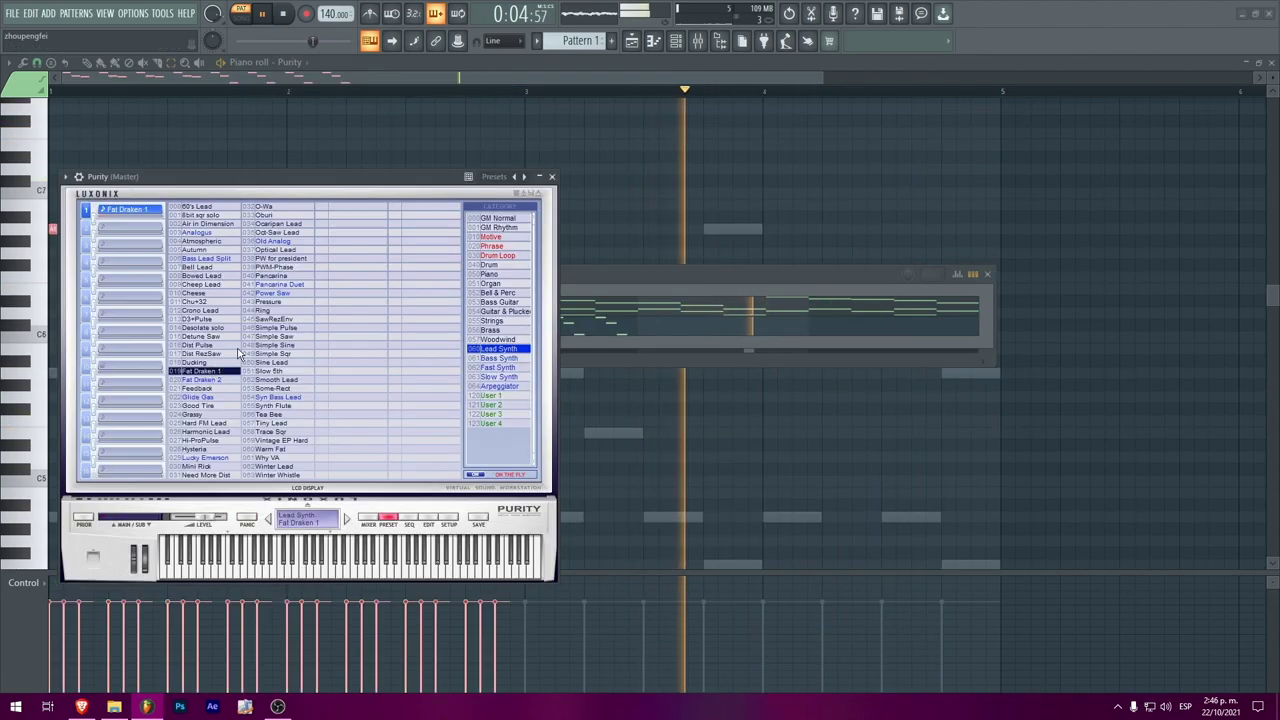
Step: Close the Purity window and set the Purity channel volume to 25% while playing the pattern
key(Escape)
key(space)
key(space)
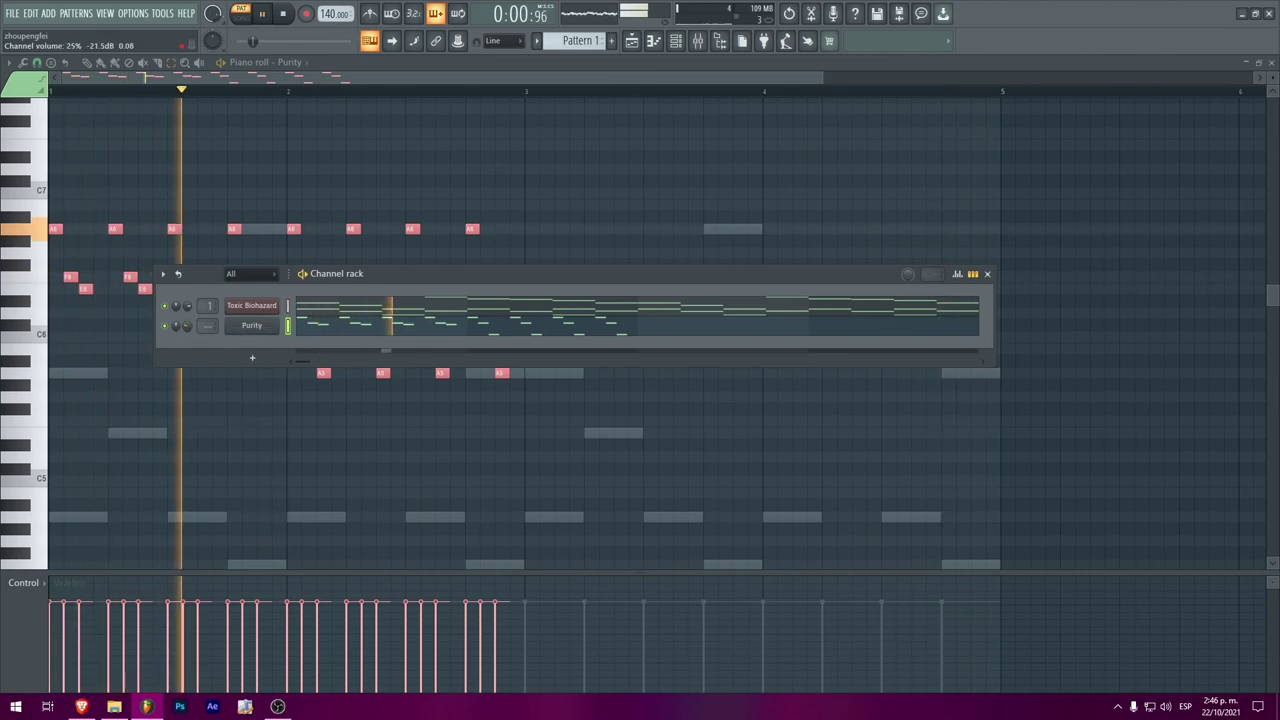
ctrl+click(463, 194)
key(space)
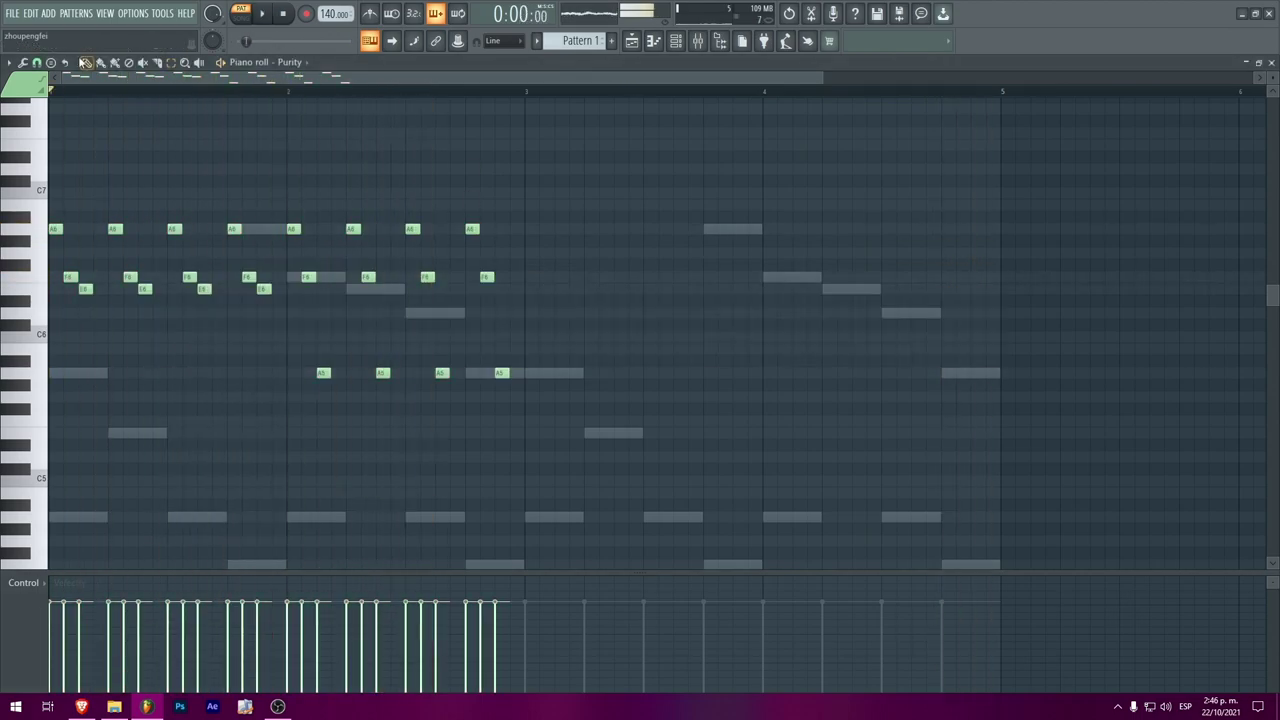
Step: Set the piano roll snapping to Bar and duplicate the Purity notes into bars 3 and 4
click(37, 63)
click(43, 265)
key(ctrl+b)
key(space)
ctrl+click(804, 87)
Step: Select the Purity notes in bars 3 and 4, raise them one octave and play the result
drag(818, 75, 866, 75)
drag(920, 380, 505, 178)
drag(1024, 463, 511, 155)
key(ctrl+Up)
key(space)
key(space)
click(510, 157)
key(space)
key(space)
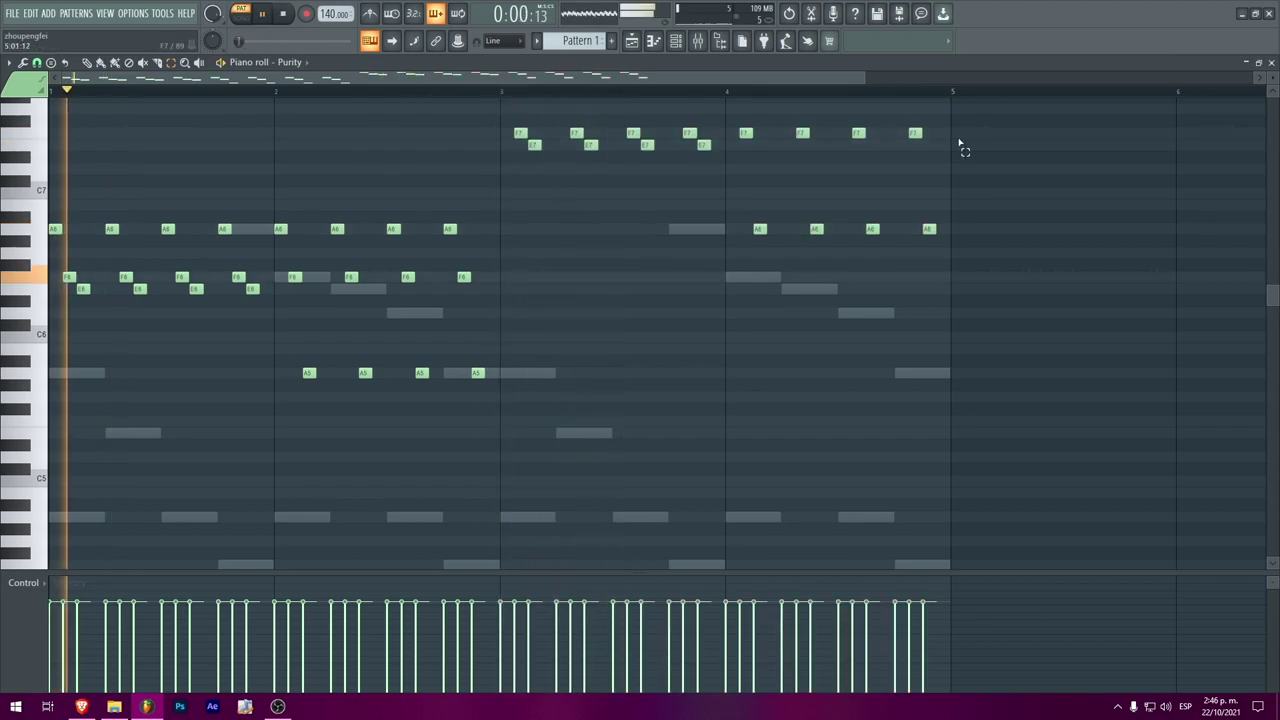
Step: Set the piano roll snapping to Bar with the Draw tool active and close the piano roll
drag(854, 74, 1114, 125)
scroll(817, 328, up, 2)
scroll(817, 328, down, 1)
click(88, 63)
click(38, 64)
click(50, 266)
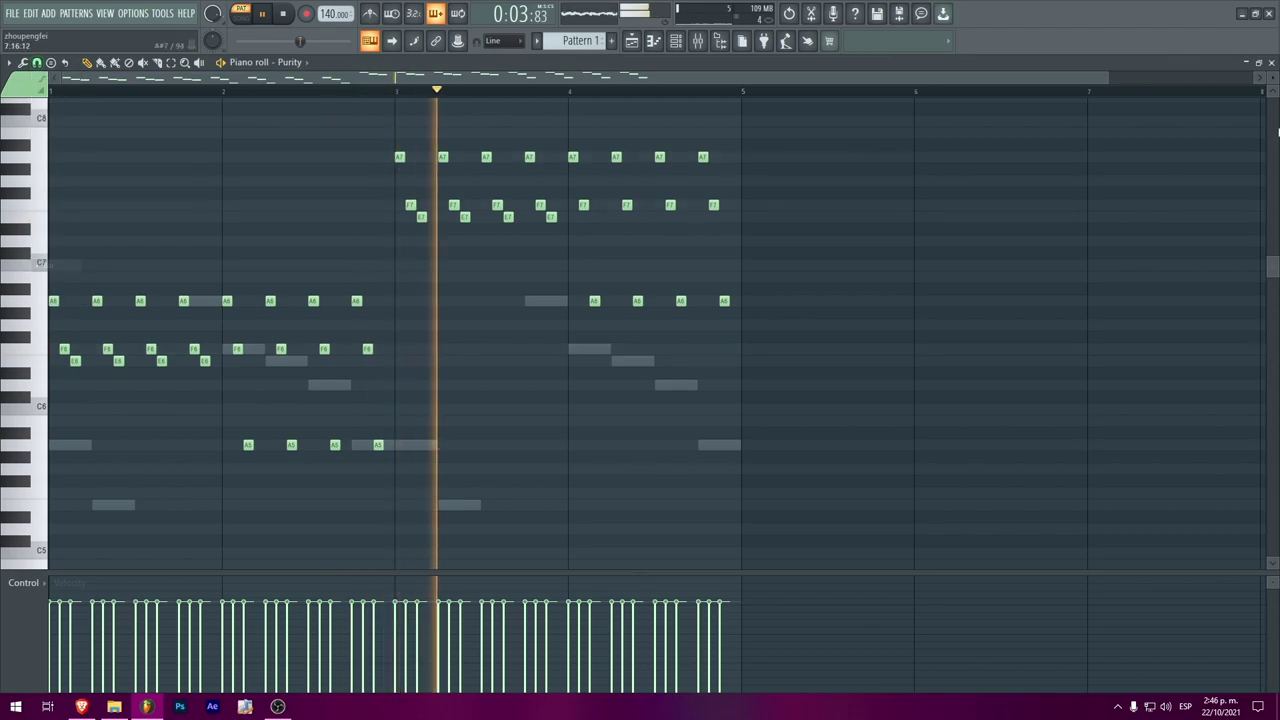
click(1271, 63)
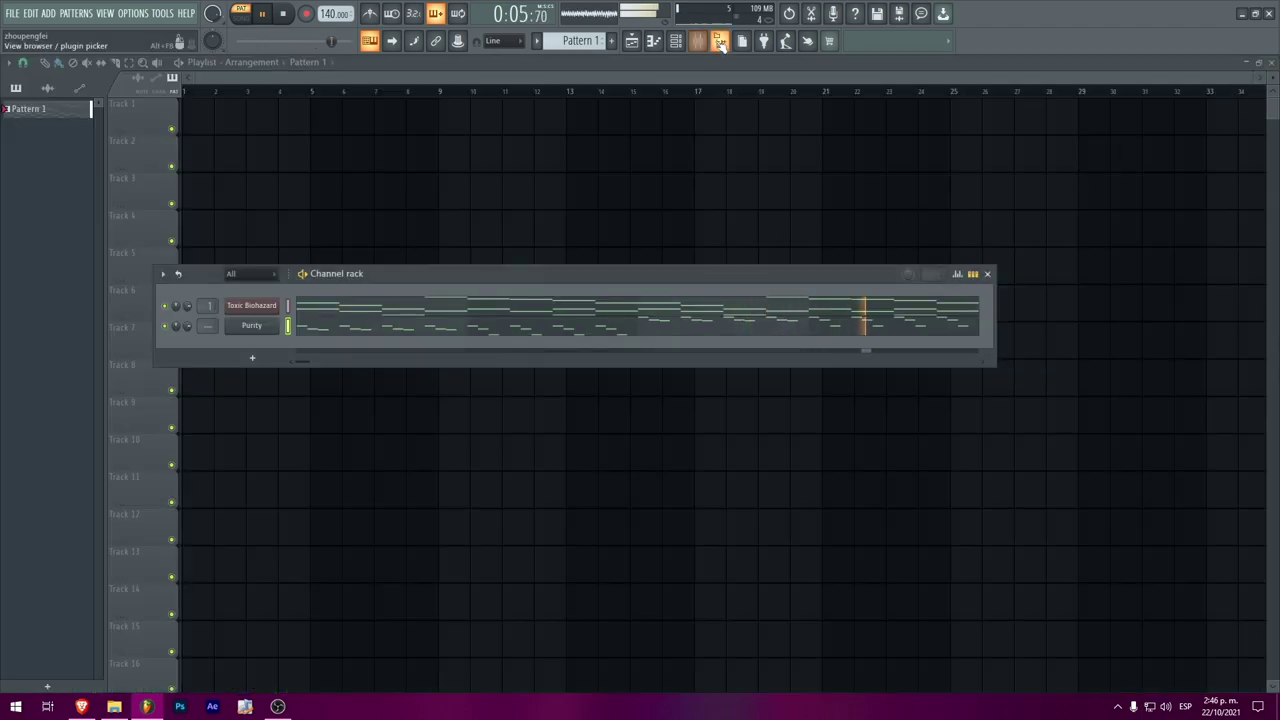
Step: Load $AN KICK (5) from the drum kit's KICKS folder as a new channel and play the pattern
key(space)
click(719, 41)
click(58, 201)
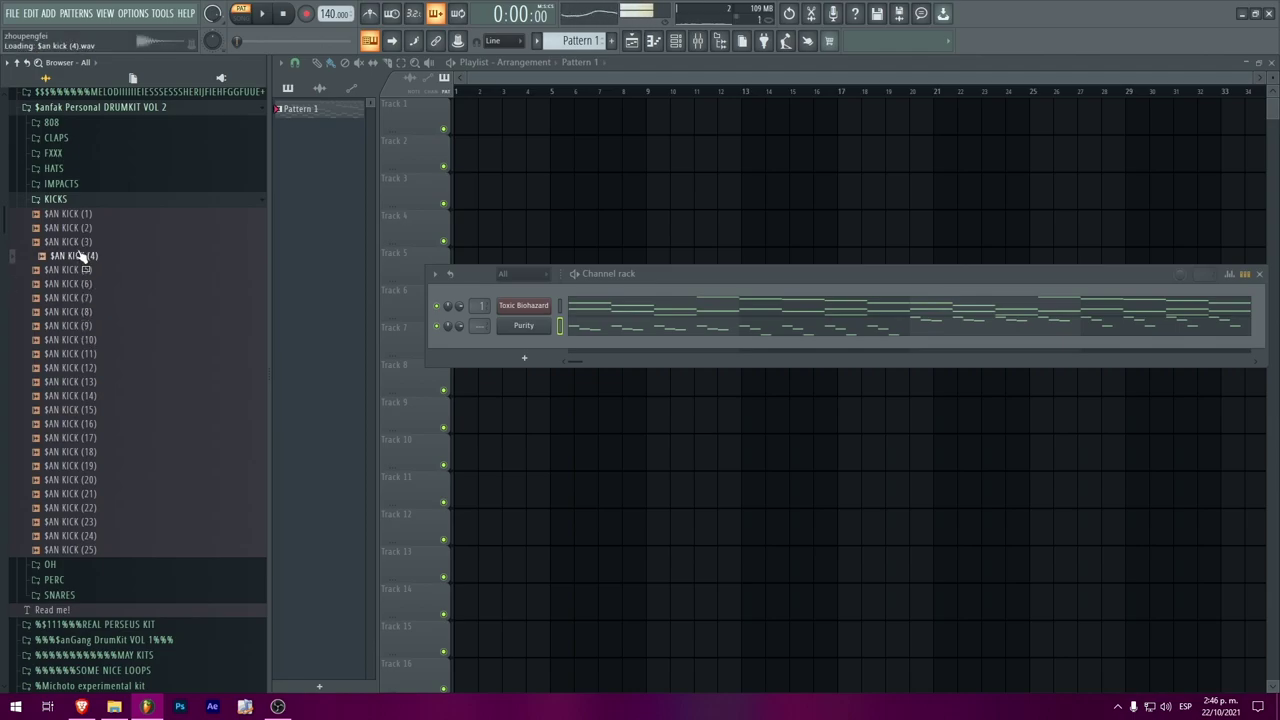
drag(511, 356, 530, 352)
drag(430, 345, 515, 360)
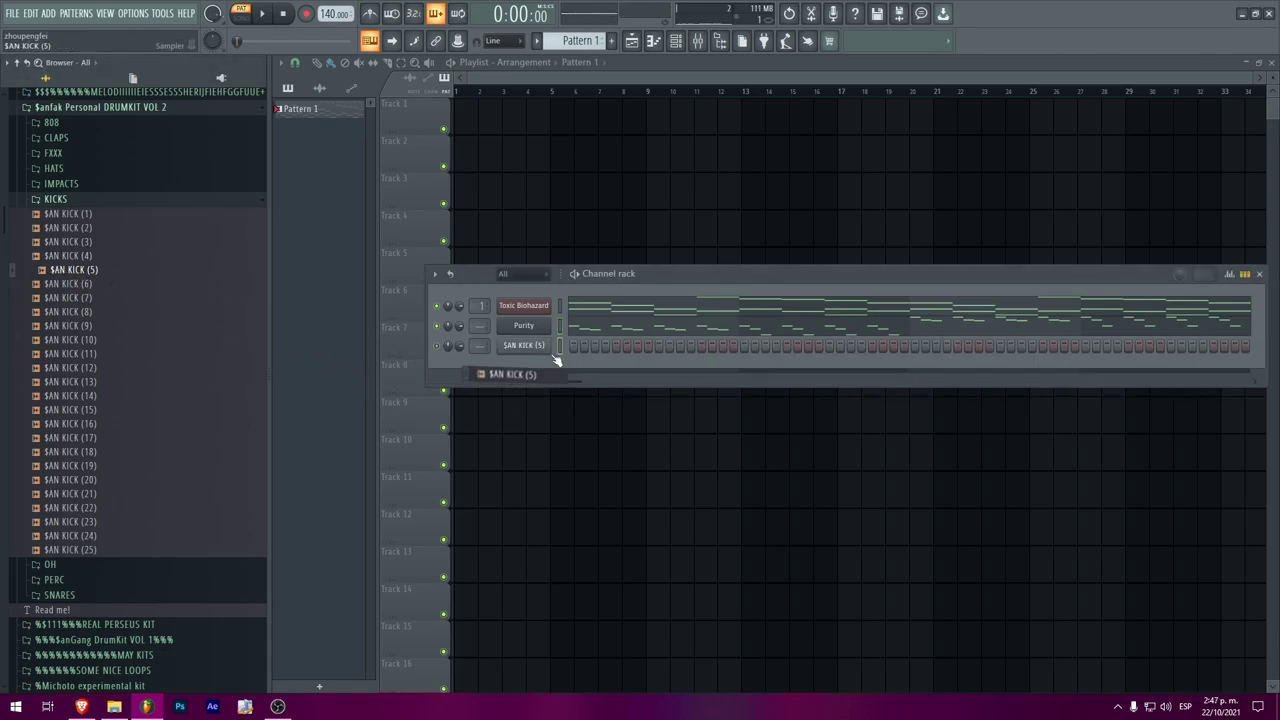
key(space)
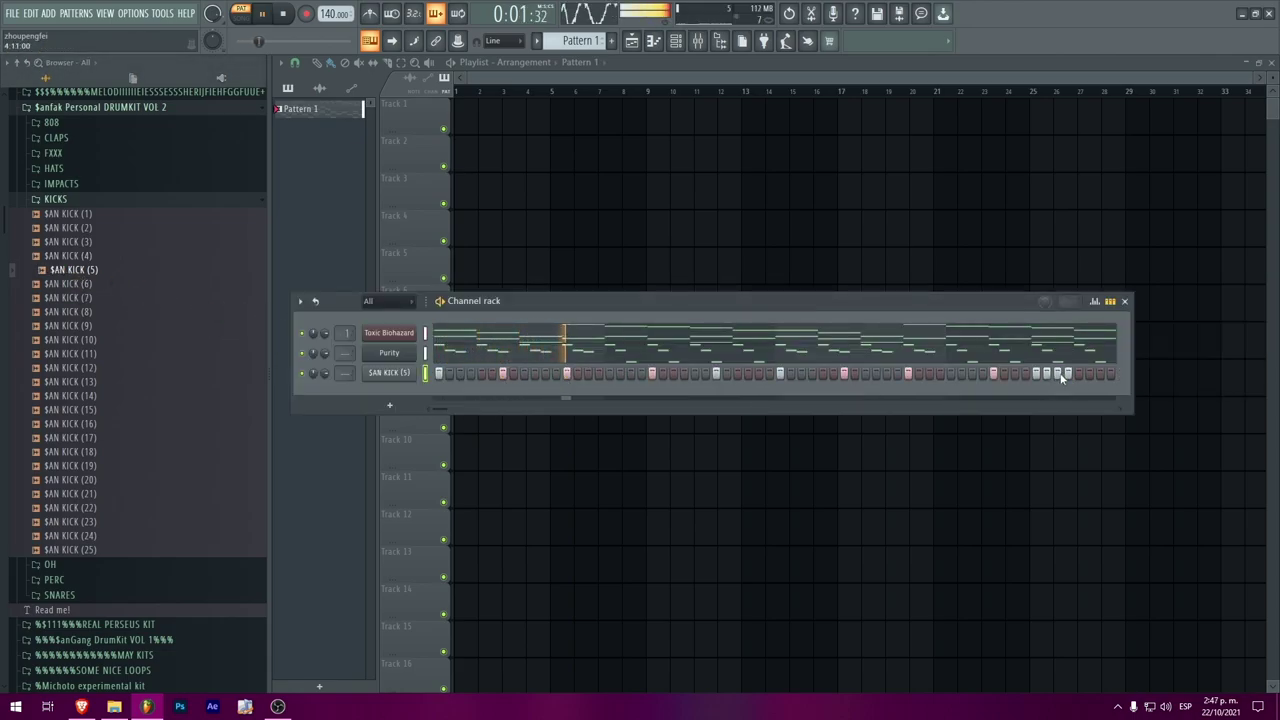
Step: Load $AN HAT (34) from the drum kit's HATS folder into a new channel
click(55, 199)
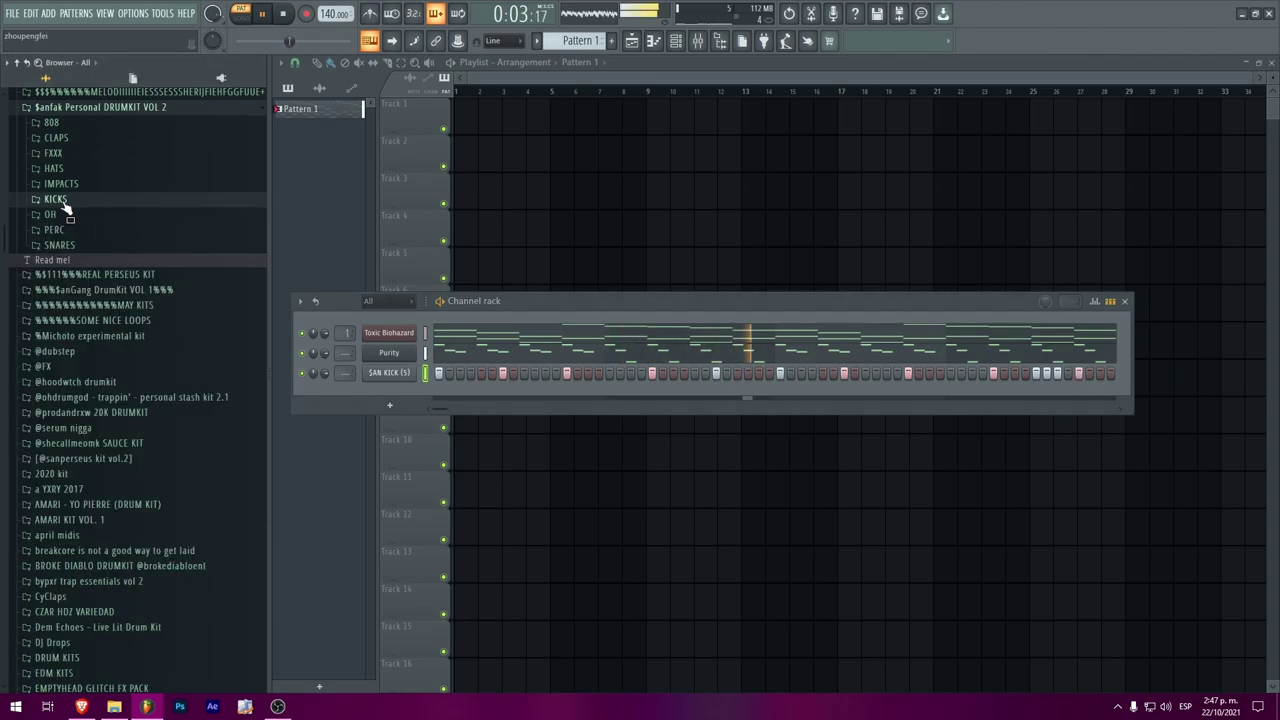
click(54, 168)
key(space)
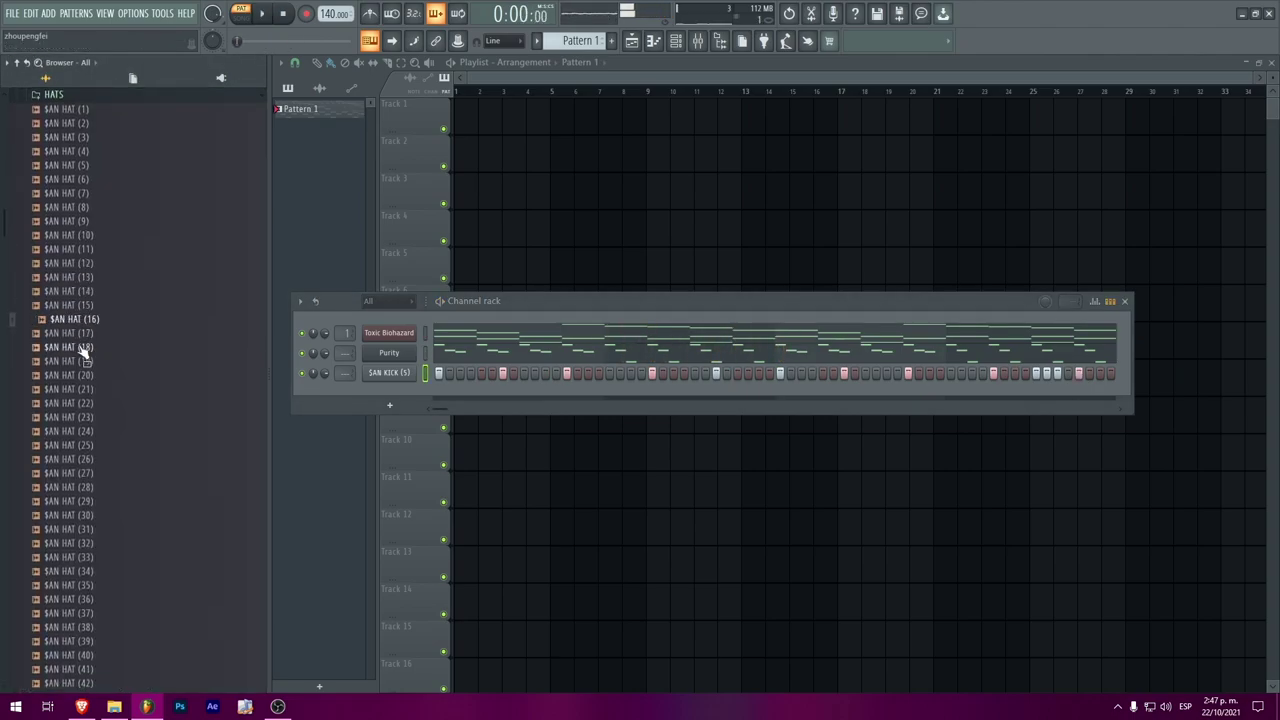
drag(443, 437, 455, 445)
drag(85, 577, 517, 474)
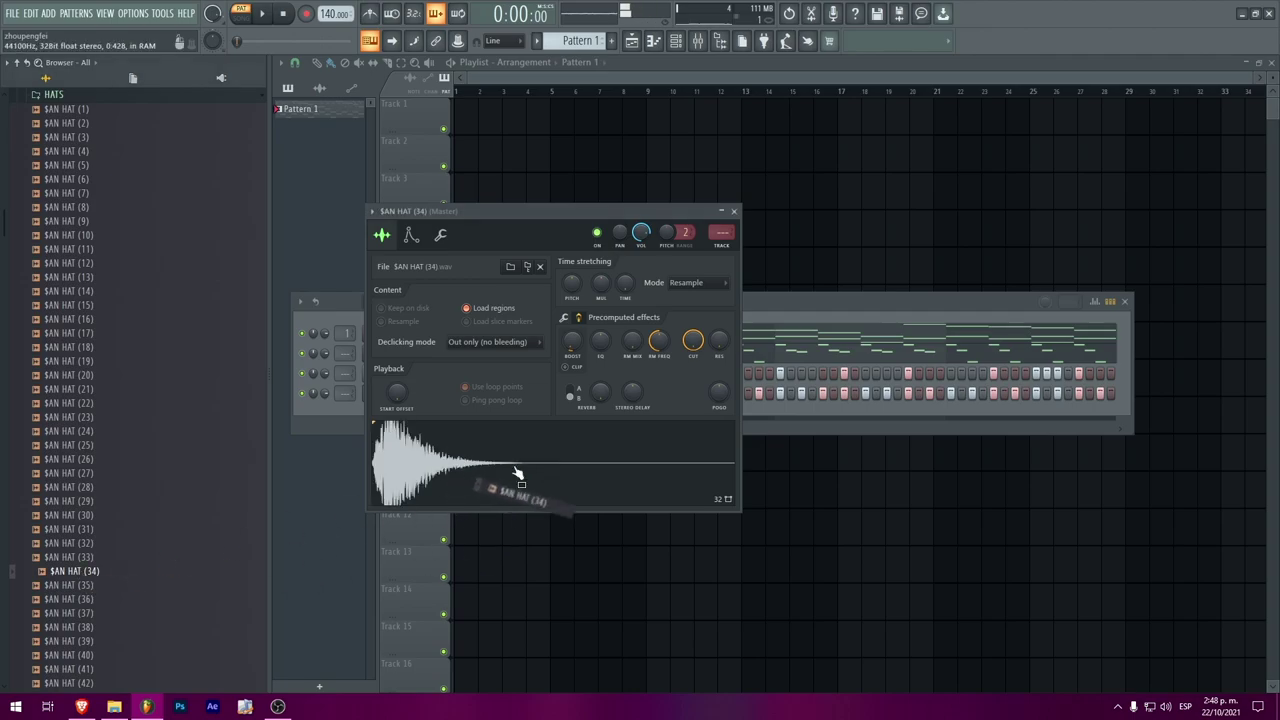
Step: Set the hat sample's time stretching mode to Auto, boost its gain to 19% and close its settings
right_click(628, 279)
click(645, 289)
drag(571, 352, 571, 347)
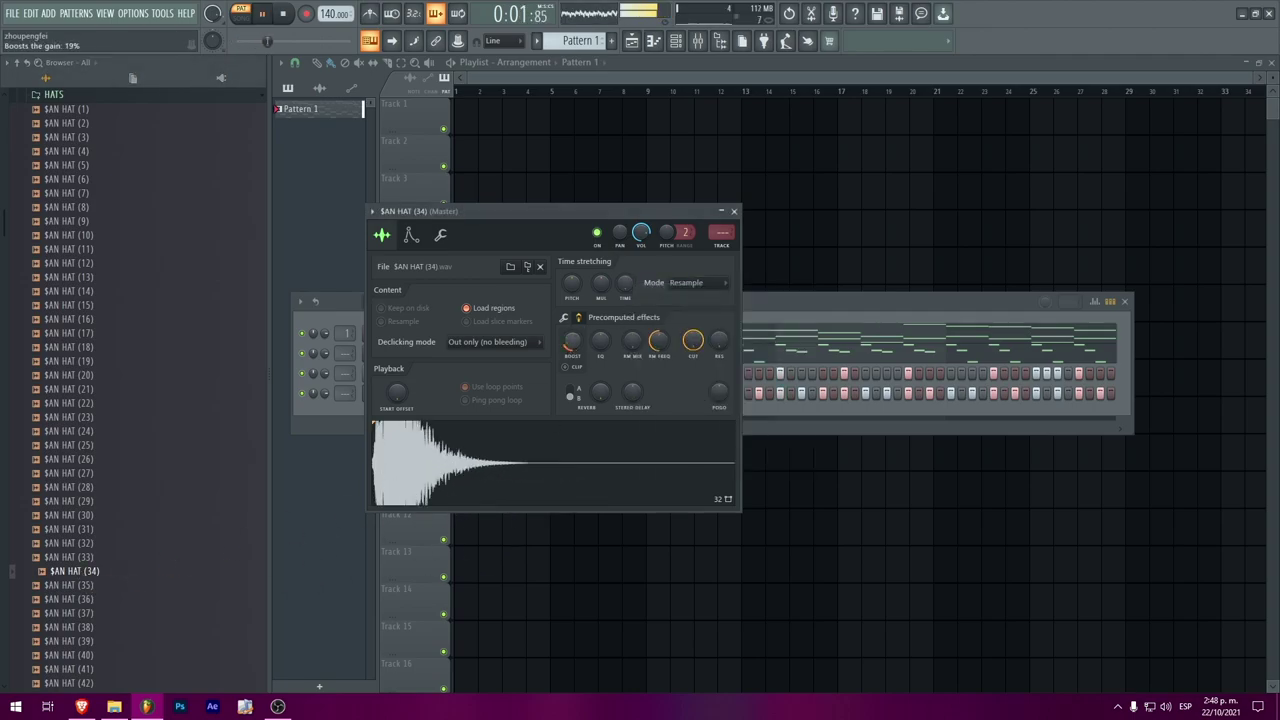
click(569, 318)
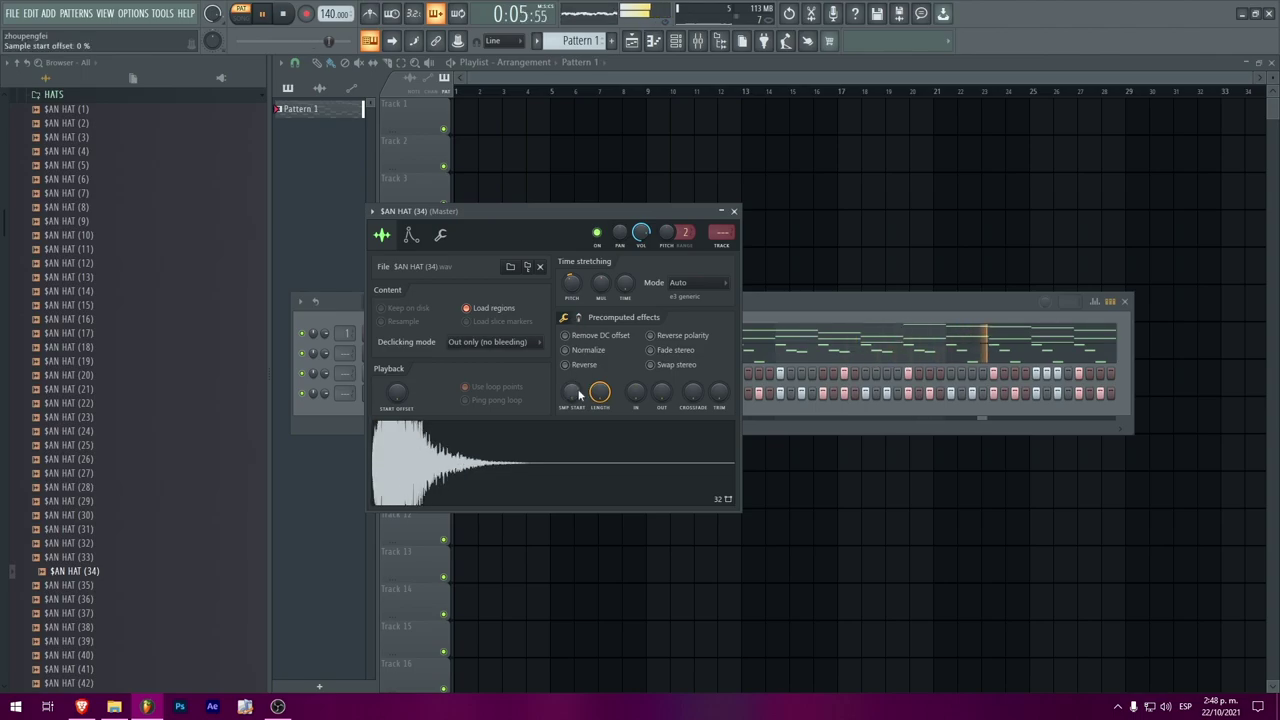
click(733, 211)
Step: Add $AN SNARE (32) as a new channel and set its time stretching mode to Auto with a 19% gain boost
click(80, 487)
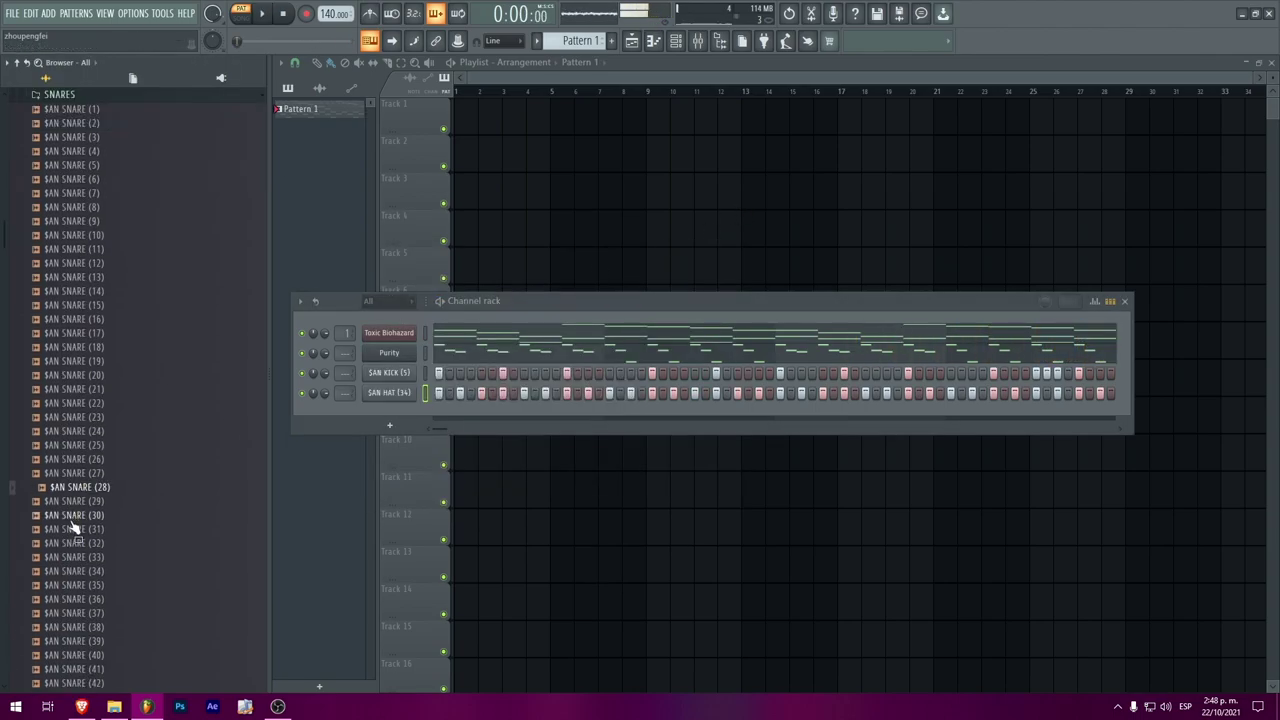
drag(410, 405, 428, 412)
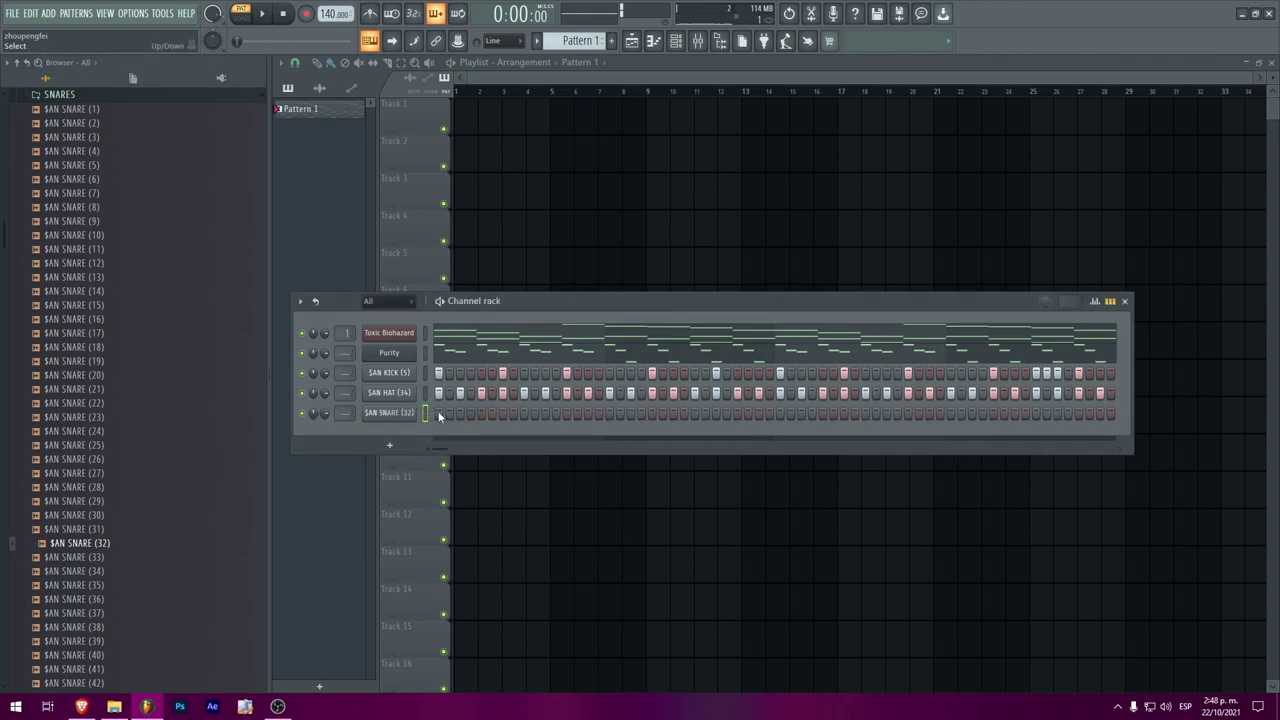
click(389, 412)
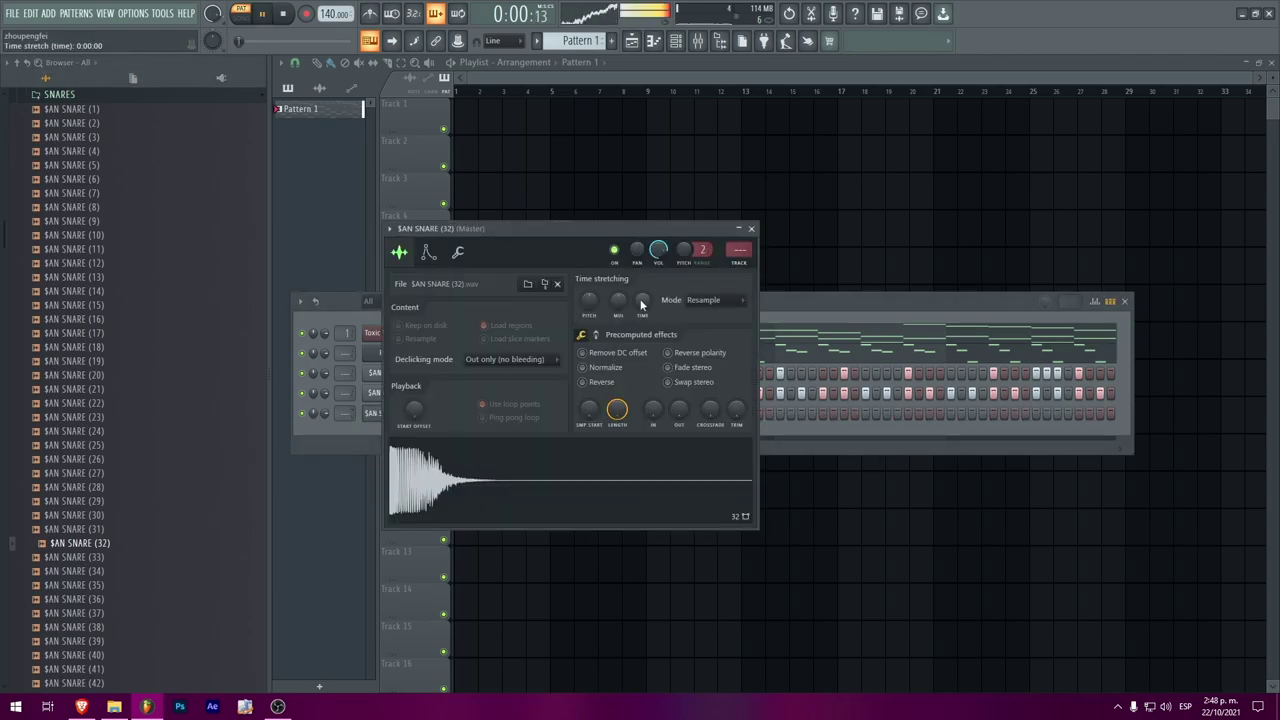
click(596, 335)
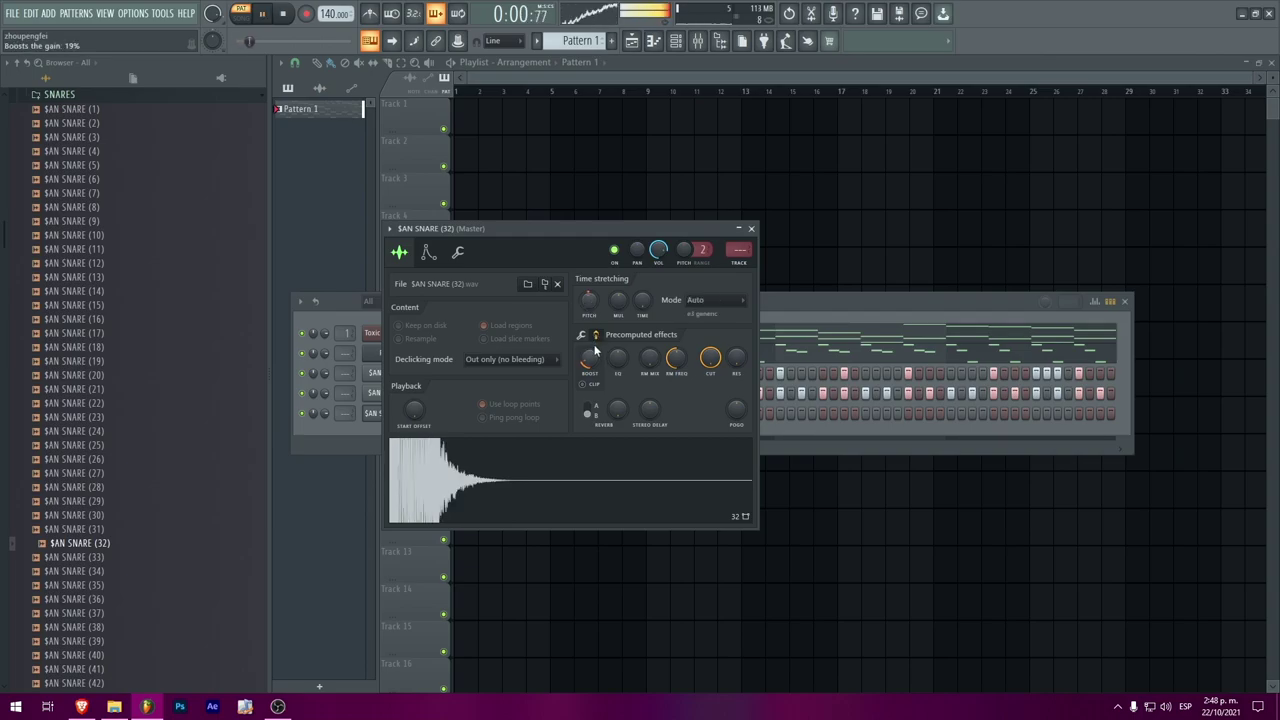
click(594, 336)
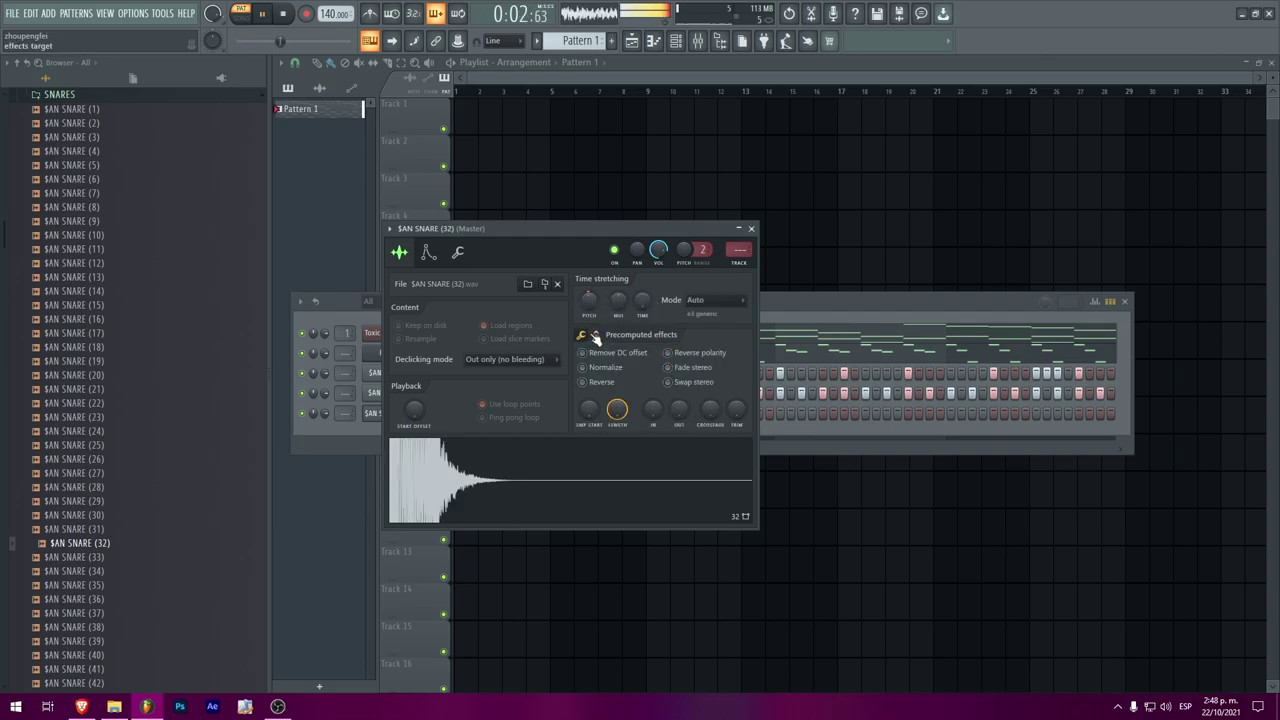
click(596, 335)
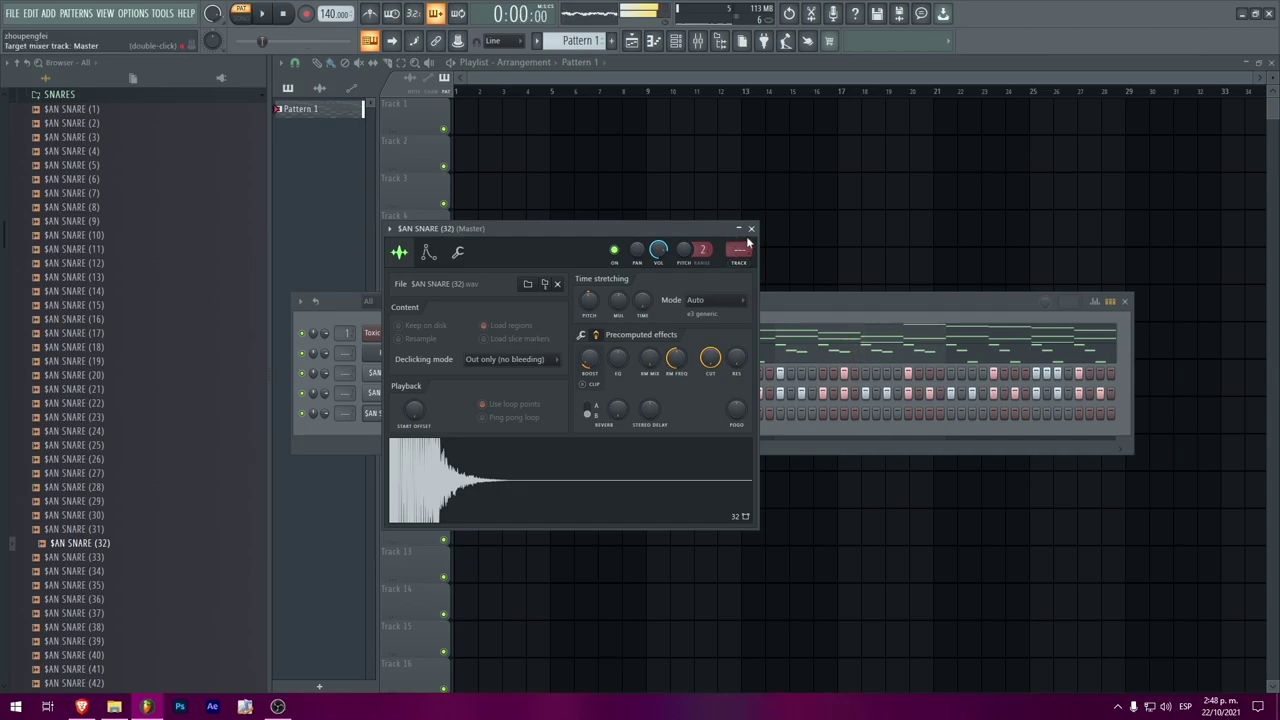
click(751, 228)
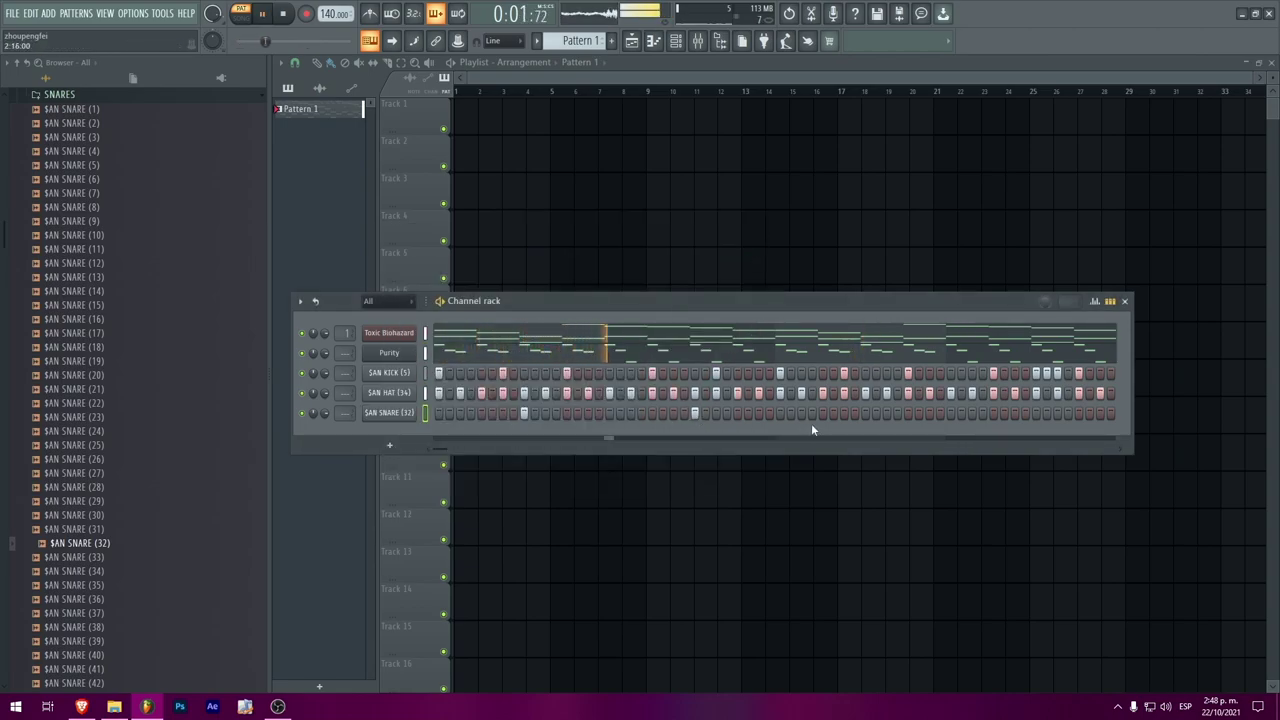
Step: Load $AN 808 (7) from the drum kit's 808 folder into the 808 channel's sampler, replacing $AN 808 (25)
scroll(94, 337, up, 4)
click(75, 278)
click(84, 263)
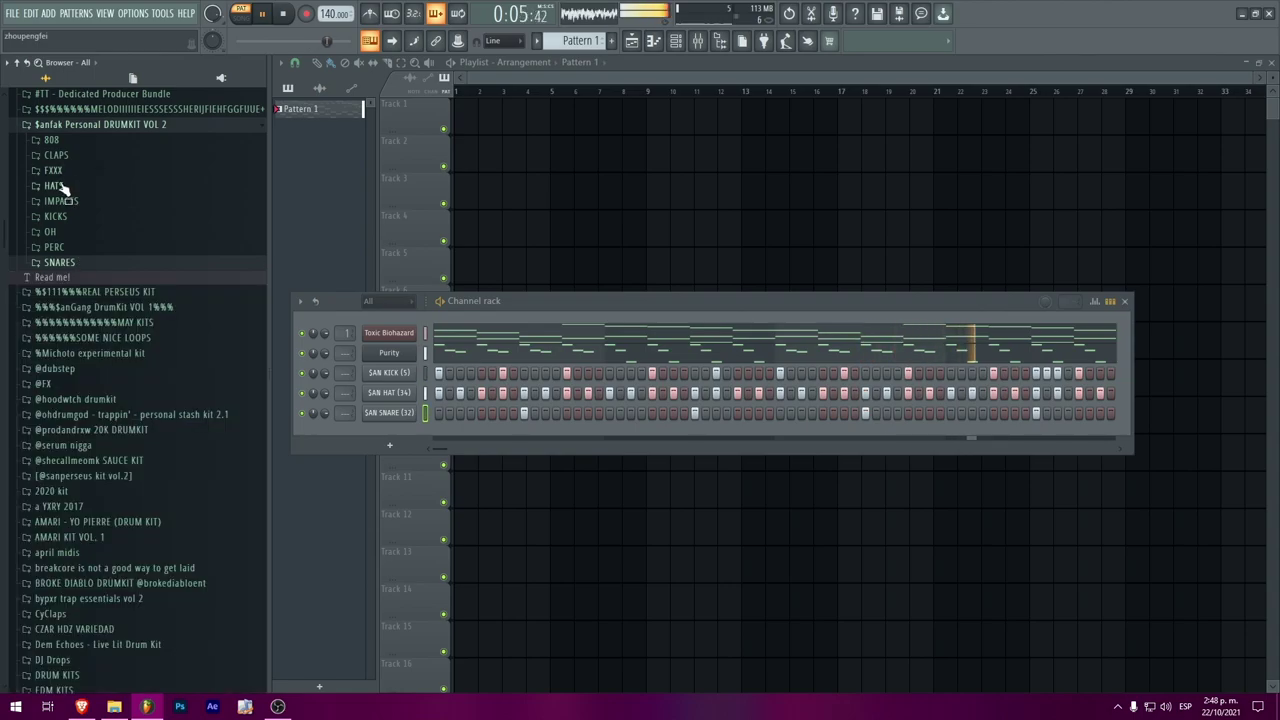
click(119, 422)
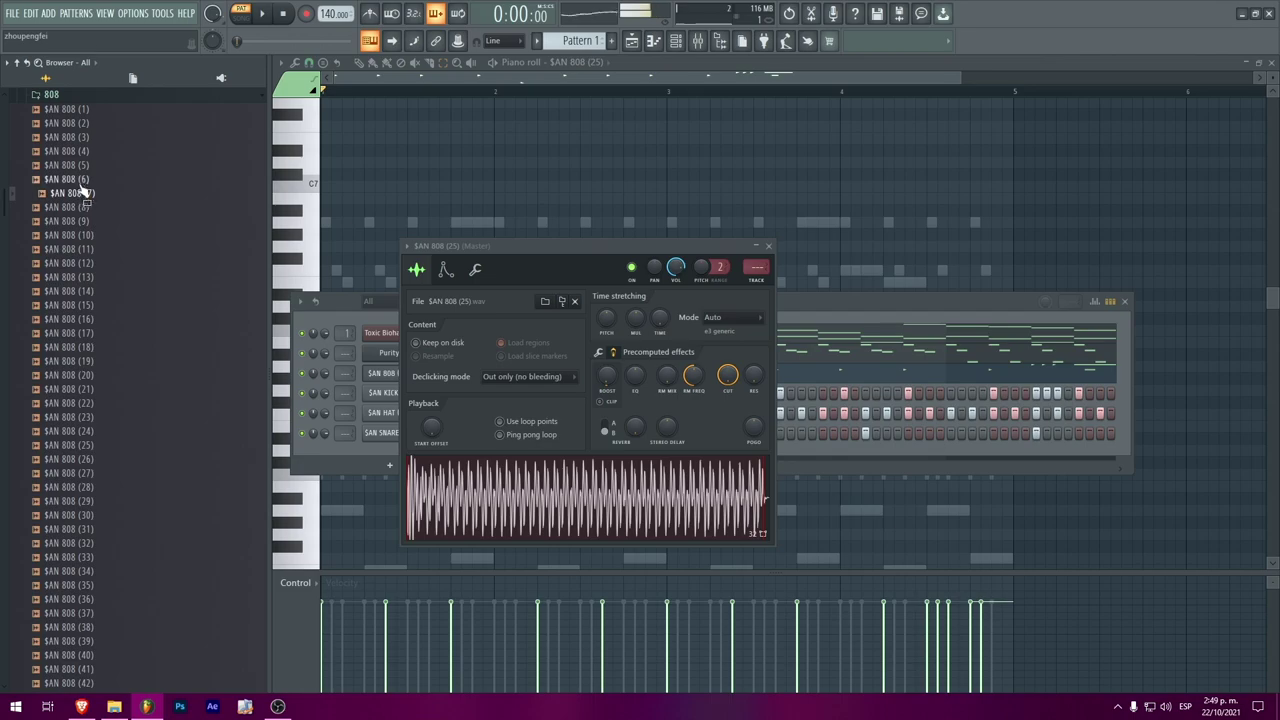
drag(68, 198, 546, 490)
Step: Adjust the 808 sample's time stretching, boost its gain during playback and close its settings
key(space)
right_click(660, 318)
click(673, 323)
drag(607, 380, 608, 376)
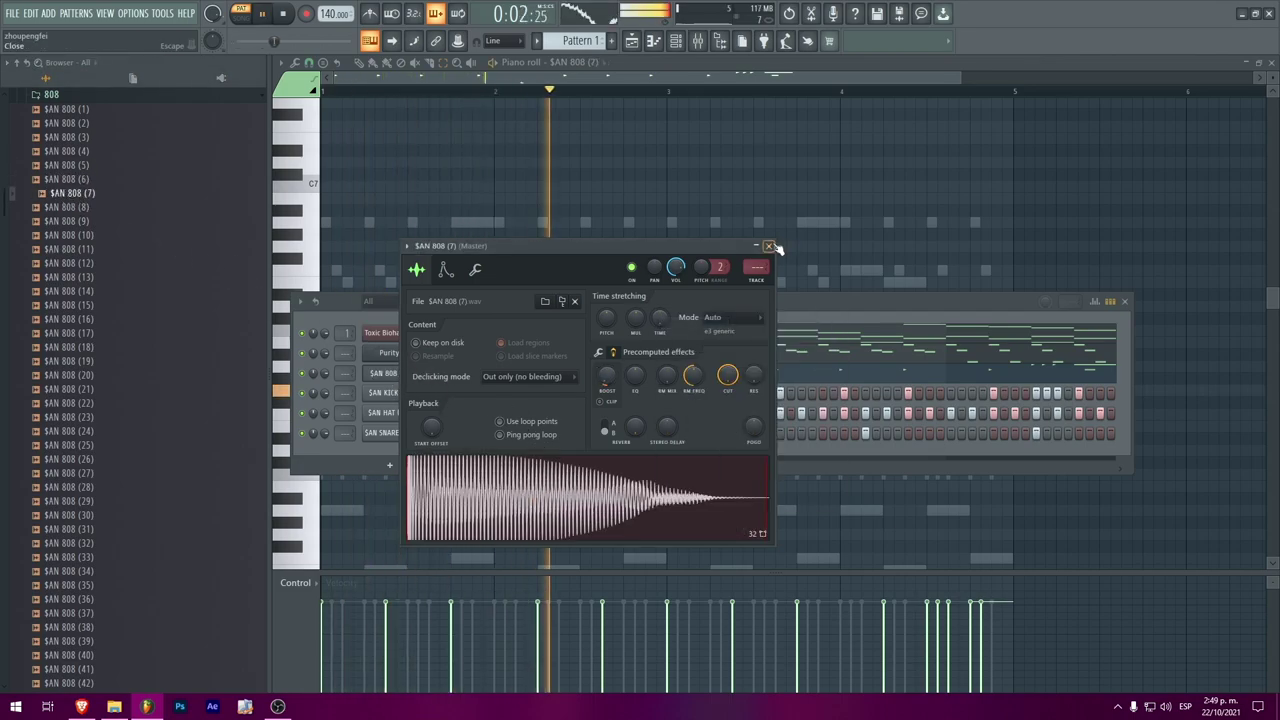
click(768, 246)
Step: Open the 808 channel's piano roll, select all its notes and raise them one octave, checking by playback
right_click(410, 373)
click(440, 373)
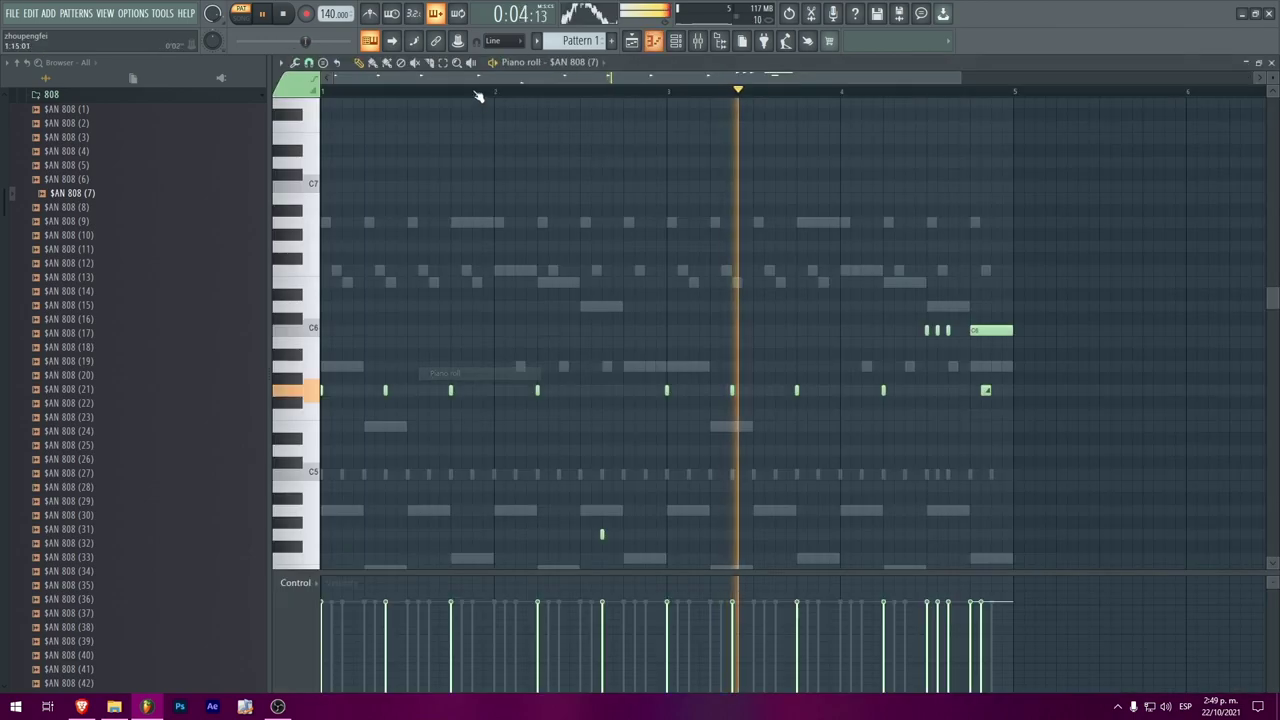
key(space)
drag(1076, 536, 2, 78)
key(ctrl+Up)
key(space)
key(space)
key(space)
Step: Move the selected 808 notes until the long final note sits on B5, and clear the selection
drag(1033, 323, 1033, 276)
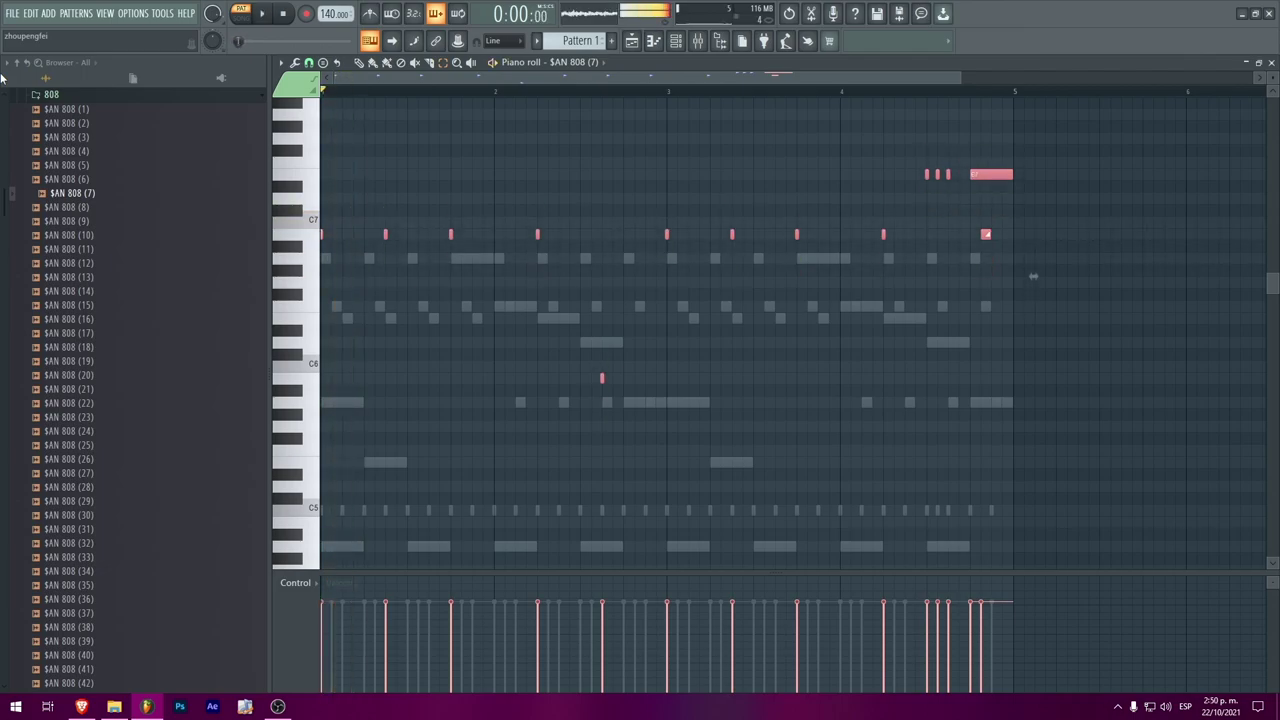
drag(1033, 276, 1033, 480)
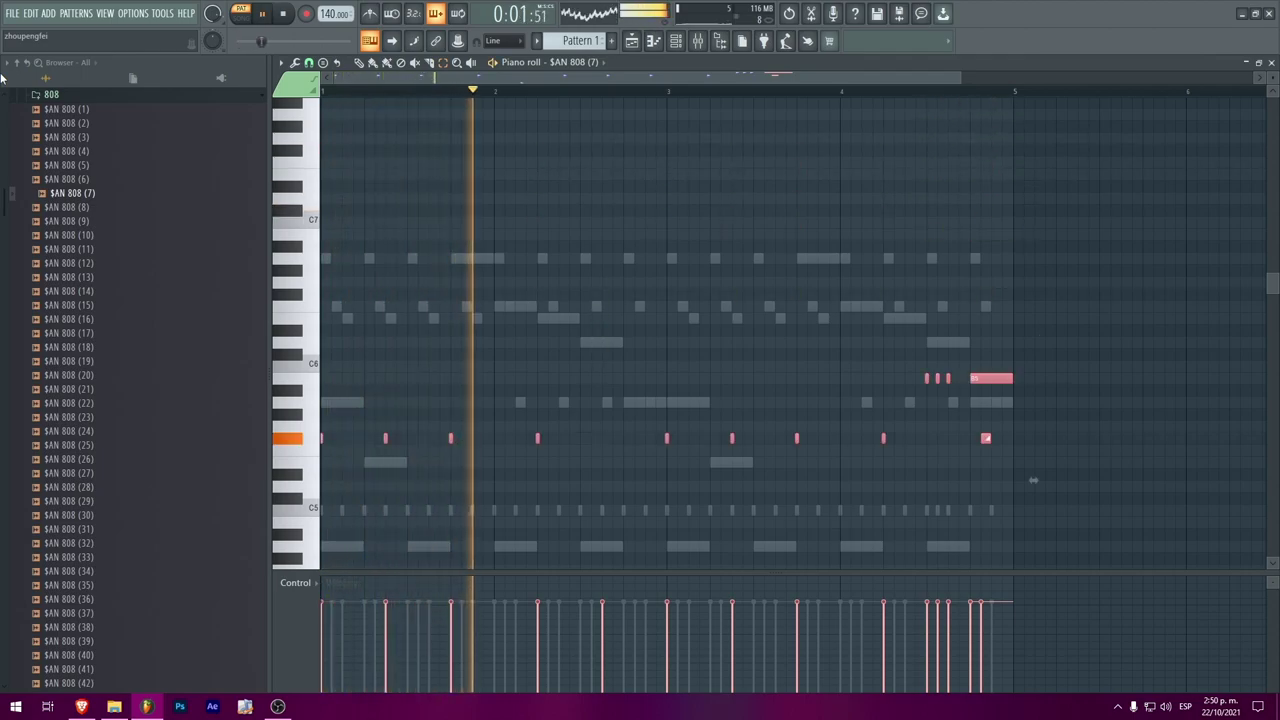
scroll(586, 286, down, 4)
click(612, 277)
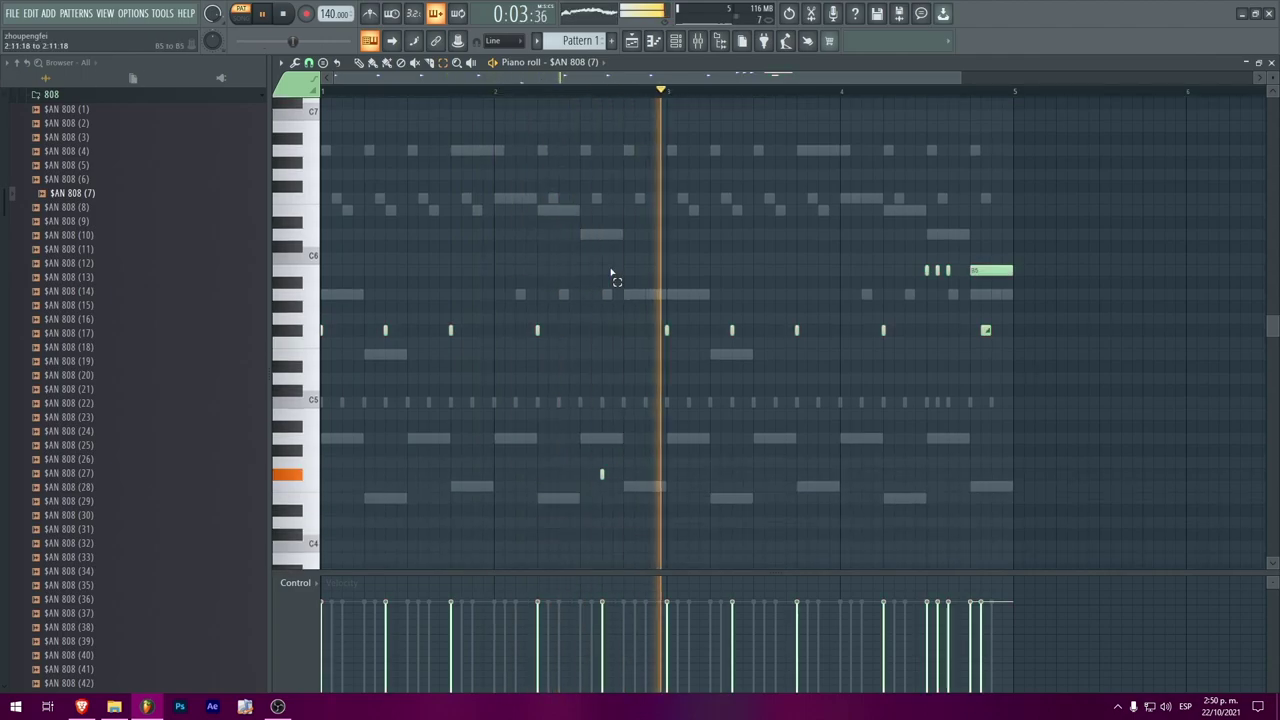
Step: Add $AN SNARE (35) from the SNARES folder as a new channel and place its hits on the same steps as $AN SNARE (32)
scroll(660, 277, down, 5)
click(676, 41)
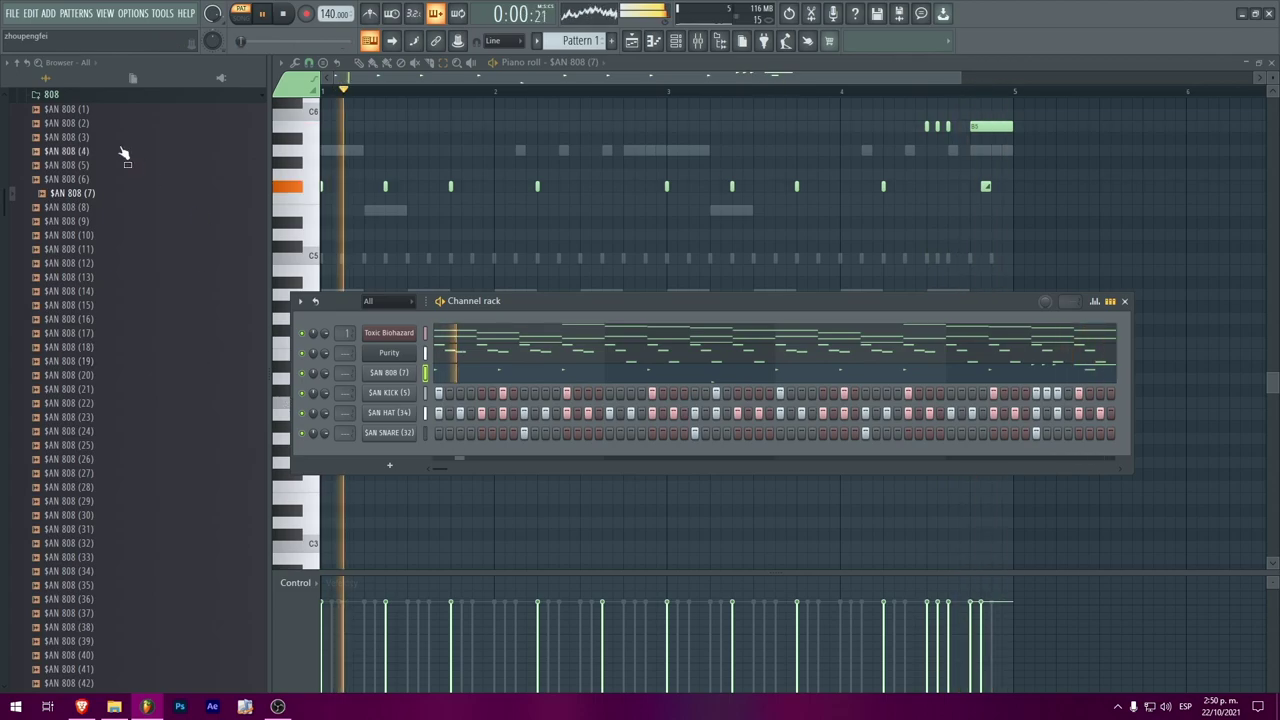
click(90, 96)
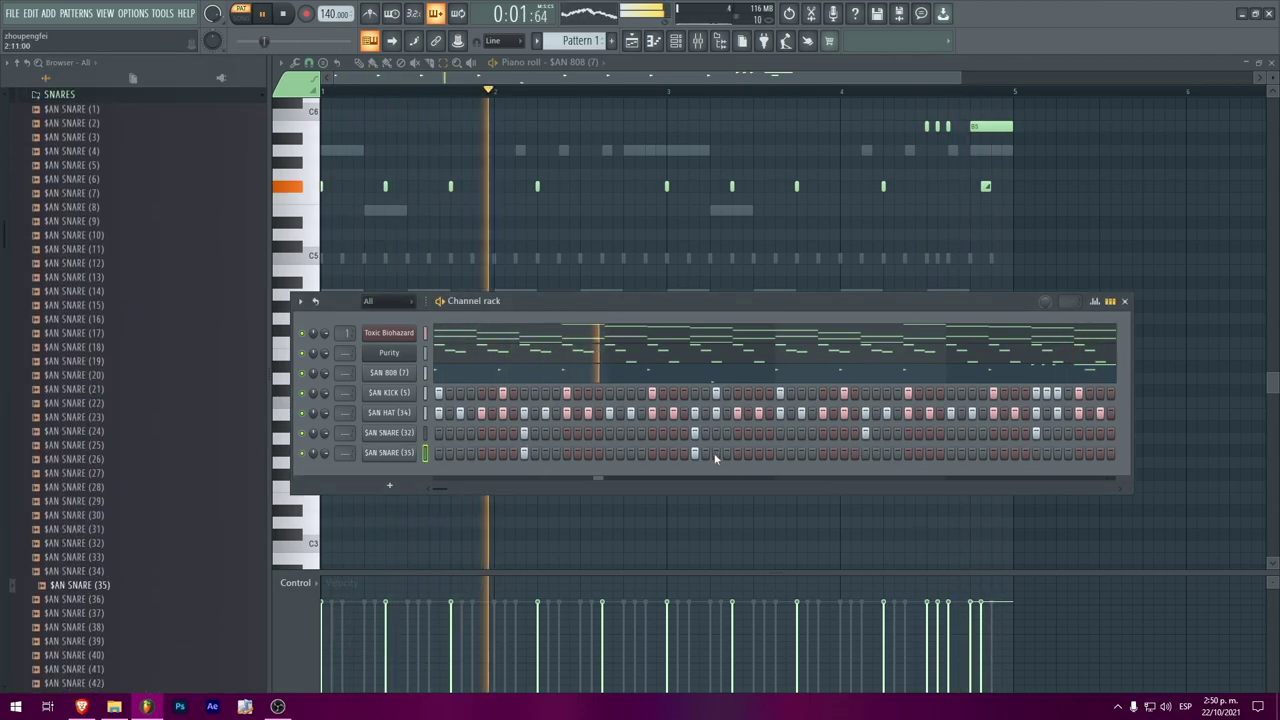
click(865, 453)
Step: Boost the $AN SNARE (35) sample's gain, adjust its time-stretching pitch and check its notes in the piano roll
click(405, 454)
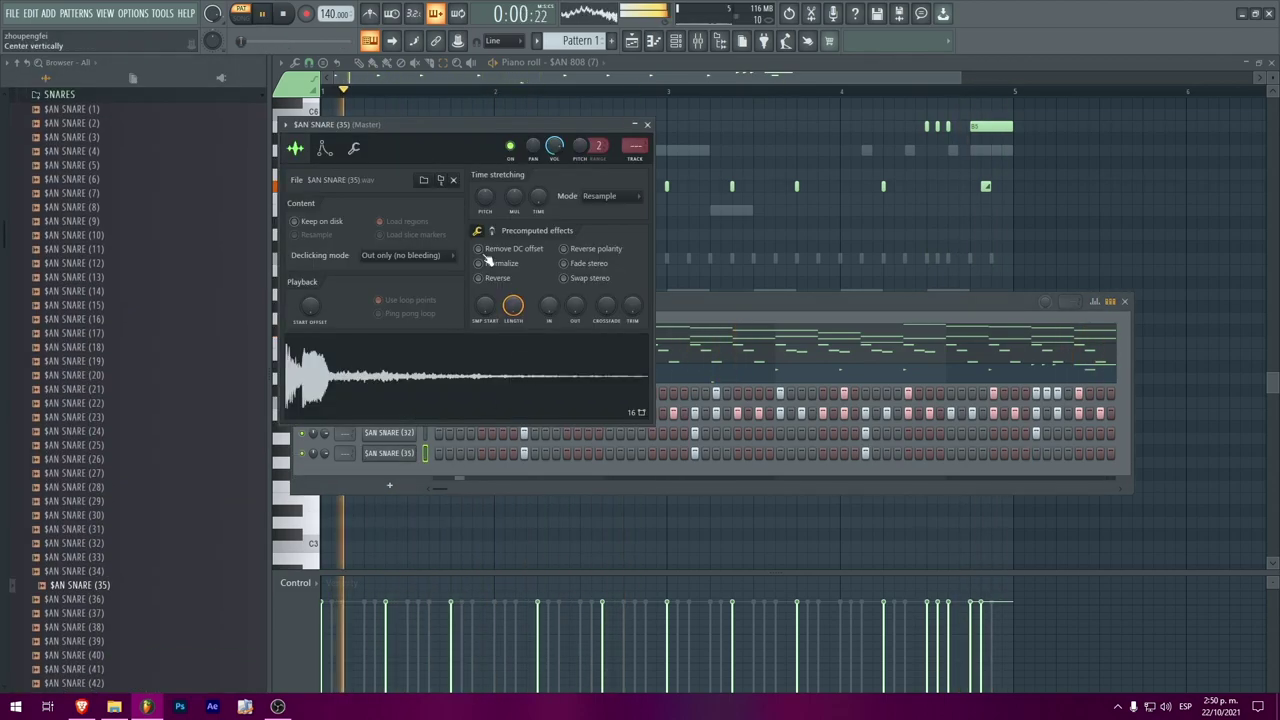
click(491, 230)
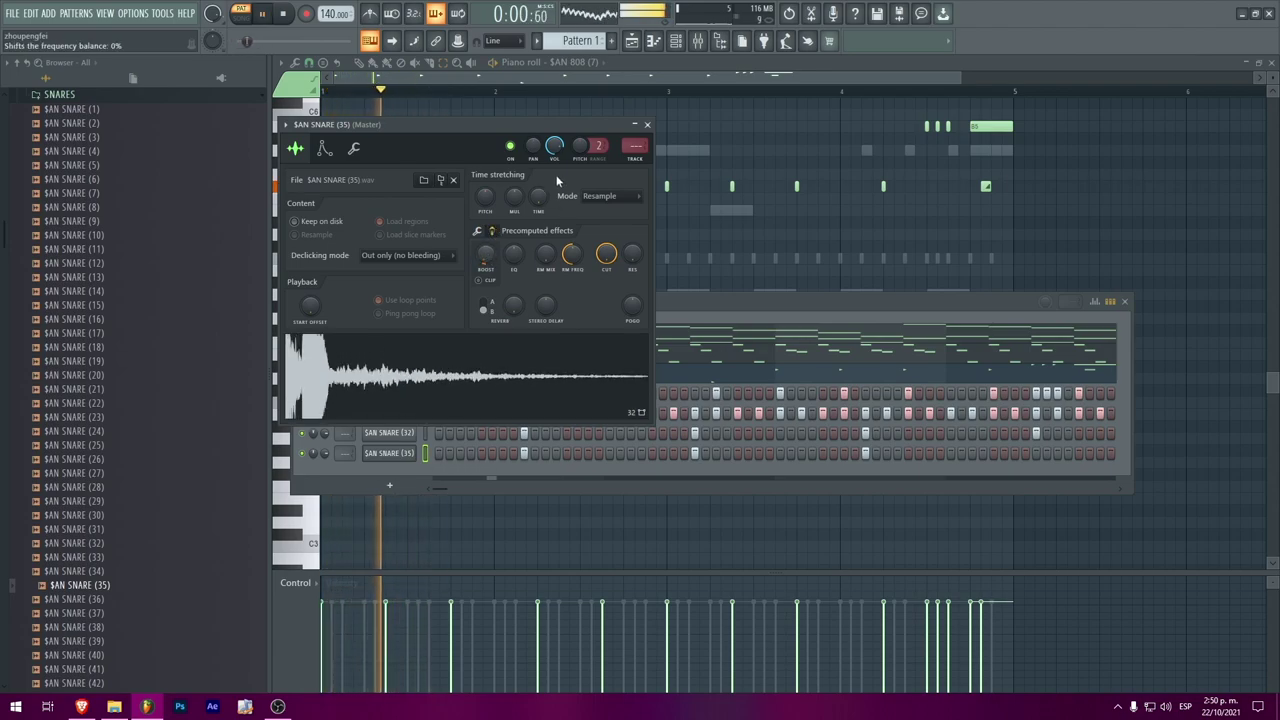
drag(485, 208, 489, 190)
right_click(485, 201)
click(494, 207)
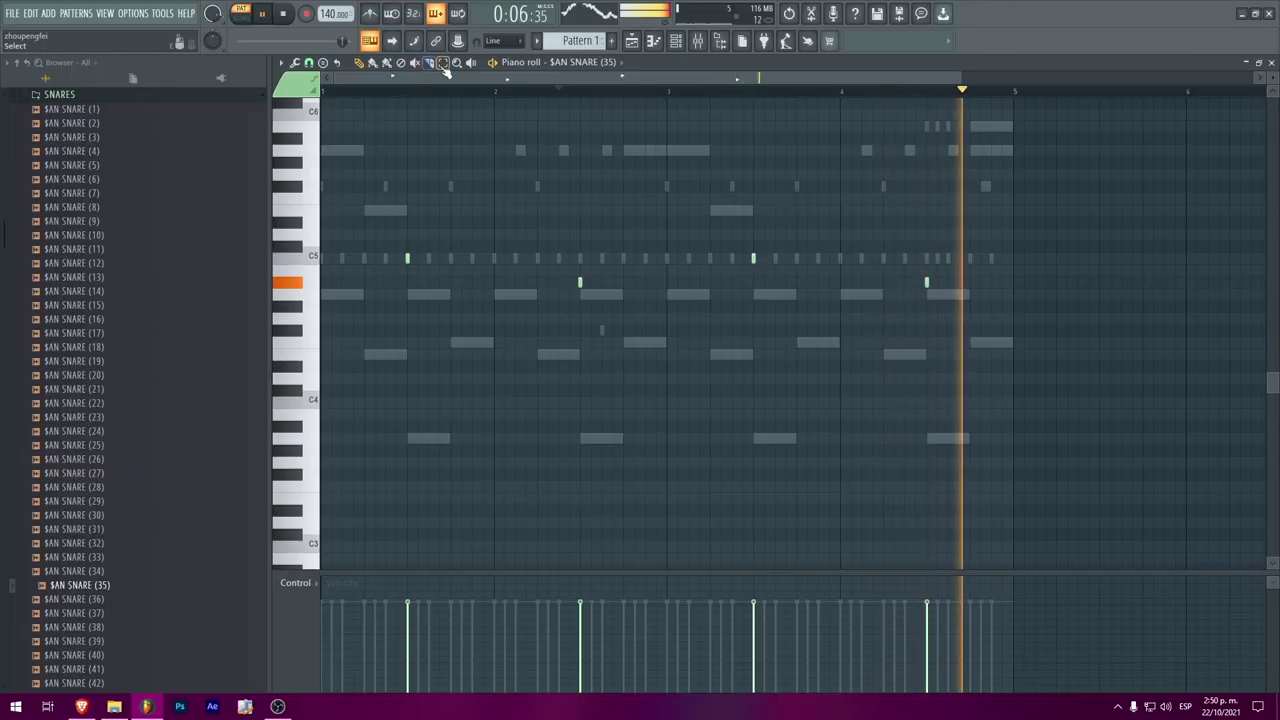
click(443, 63)
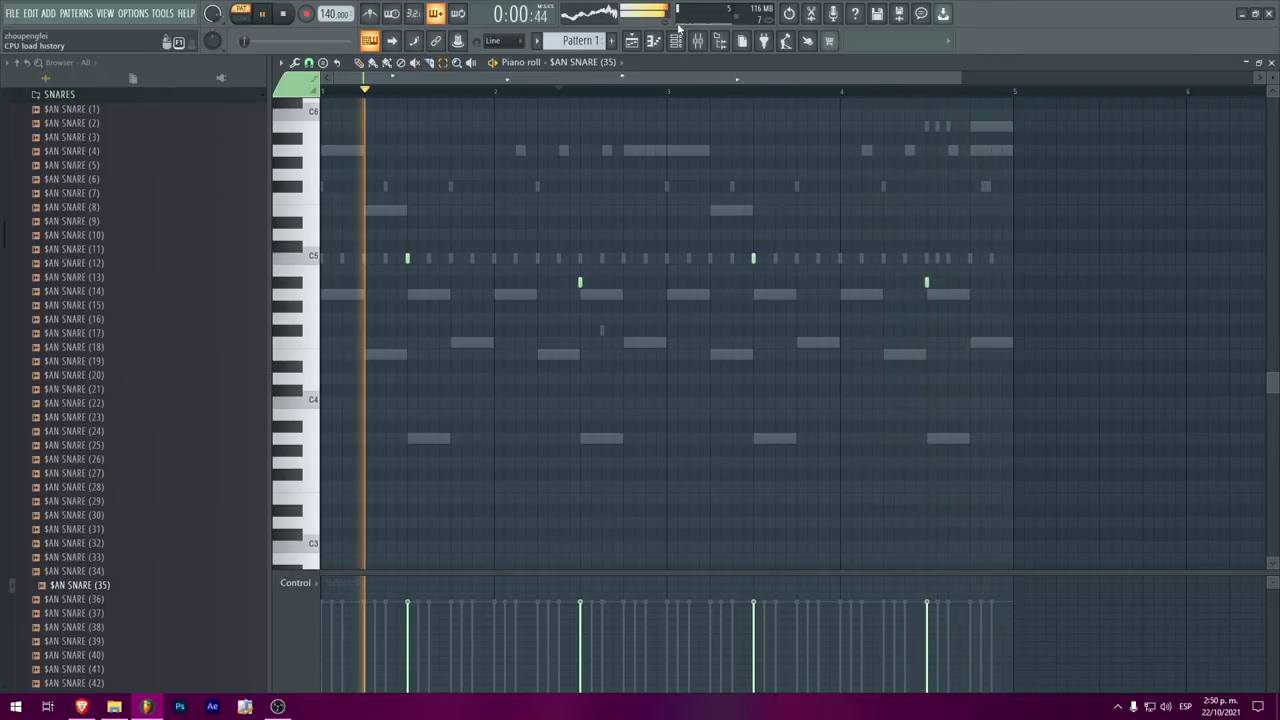
key(F6)
Step: Audition the Upgraded Soss kit's Vox samples and replace the $AN PERC (46) channel's sample with Vox - Signature Uhh
scroll(50, 278, up, 4)
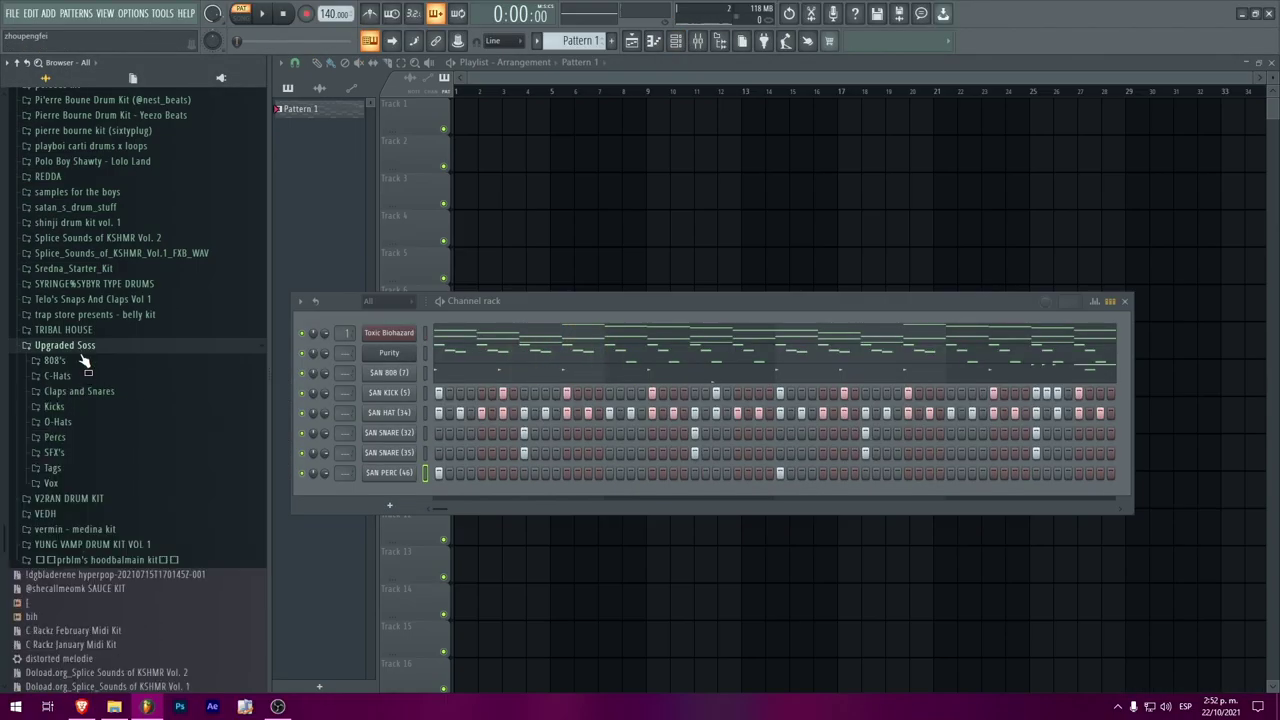
click(84, 482)
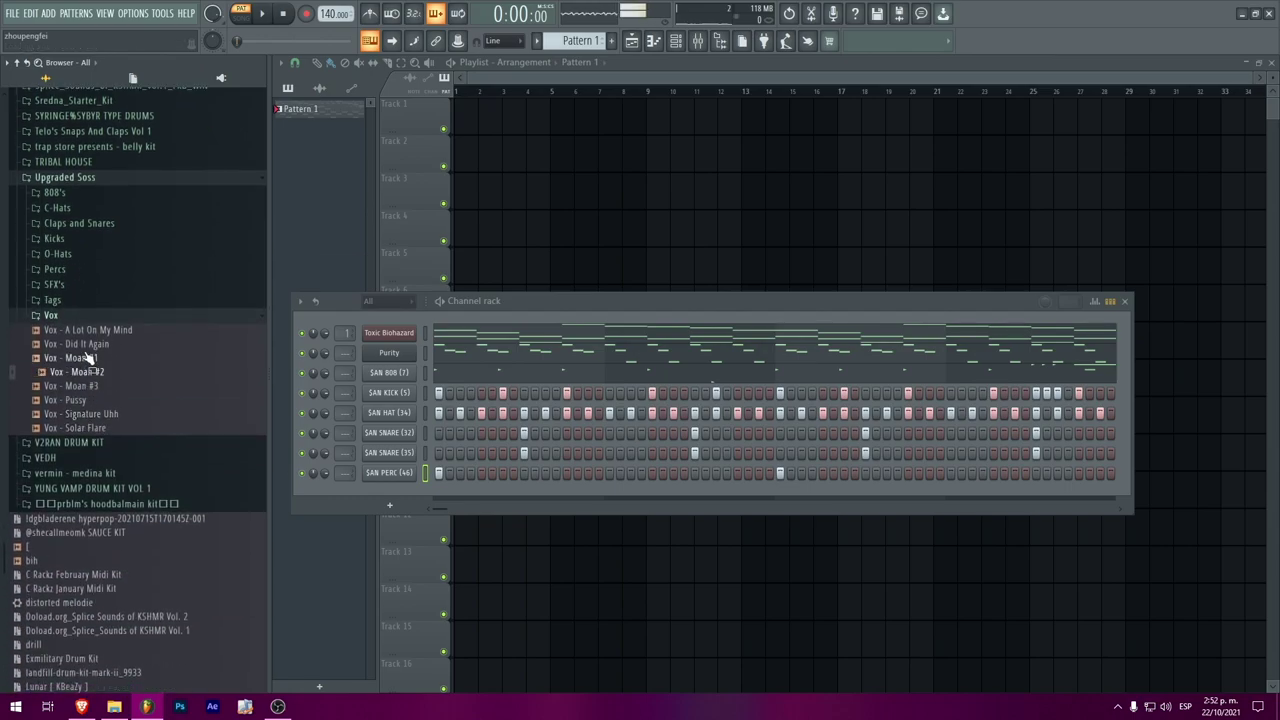
click(80, 428)
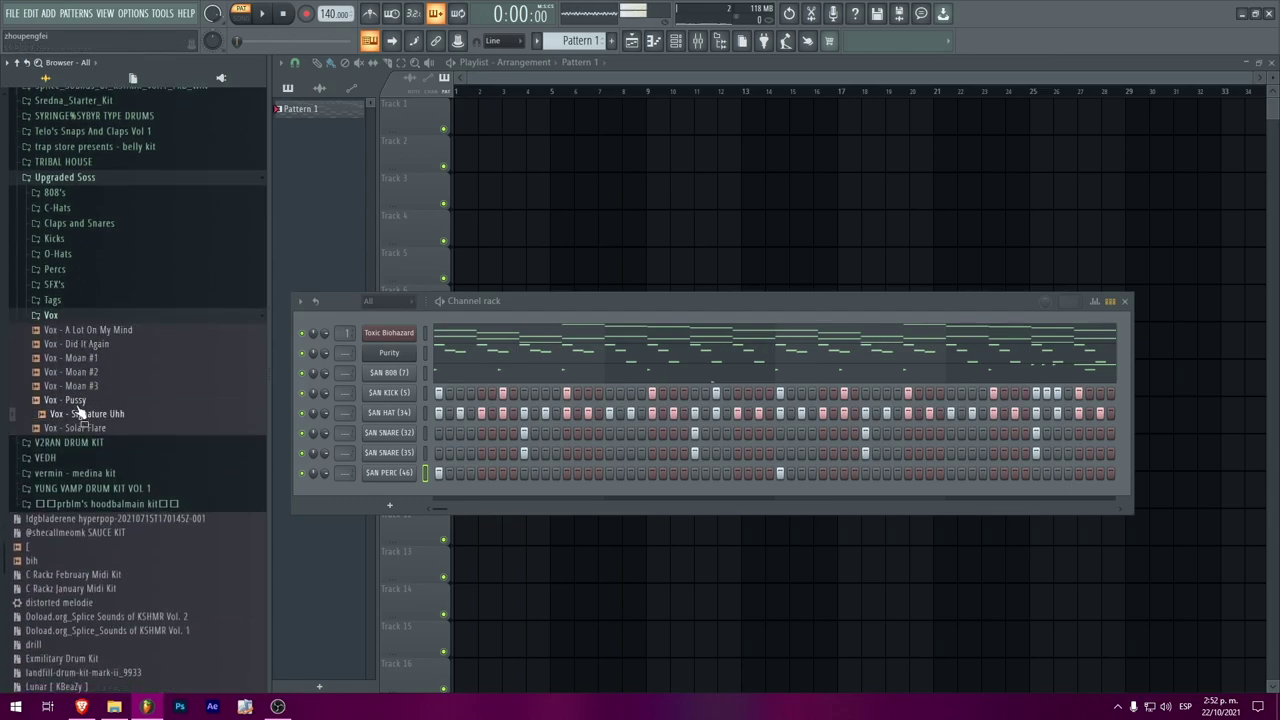
mouse_move(86, 420)
mouse_down()
mouse_move(403, 500)
mouse_move(389, 472)
mouse_up()
click(682, 159)
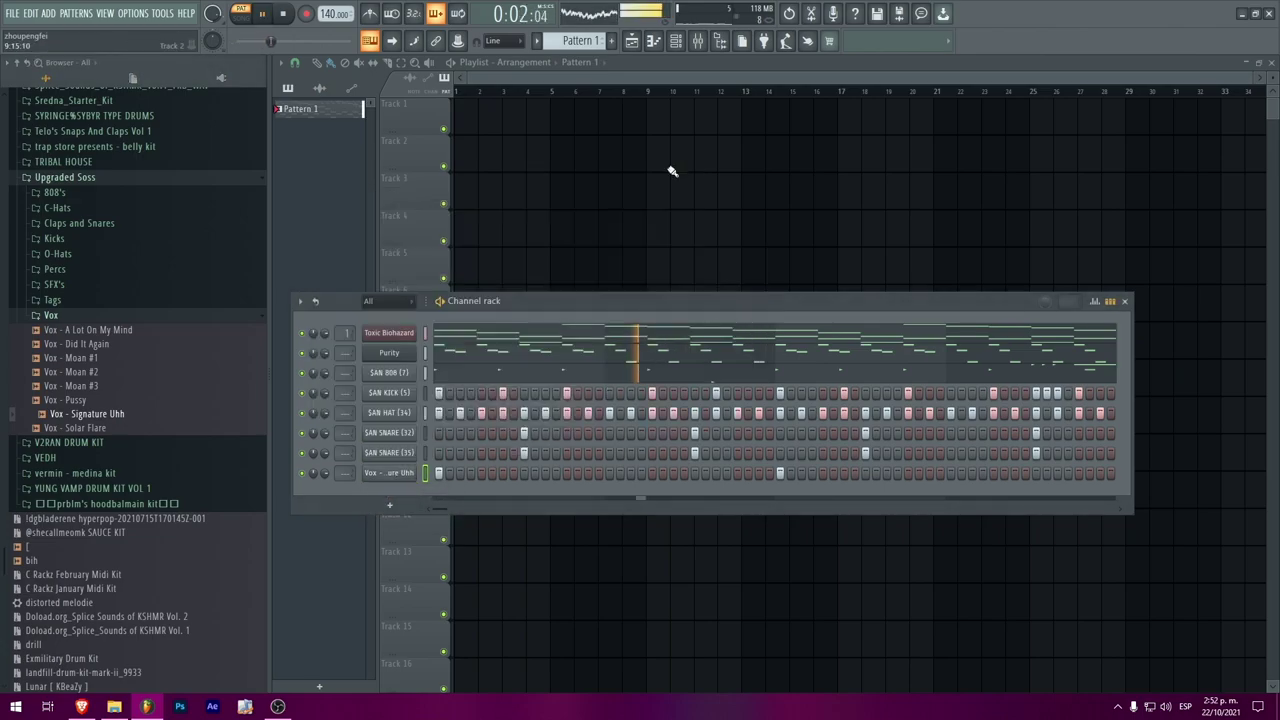
Step: Try SFX - Calm Down as a new channel with a hit on the first step, delete the channel and audition other SFX samples
click(90, 316)
click(77, 299)
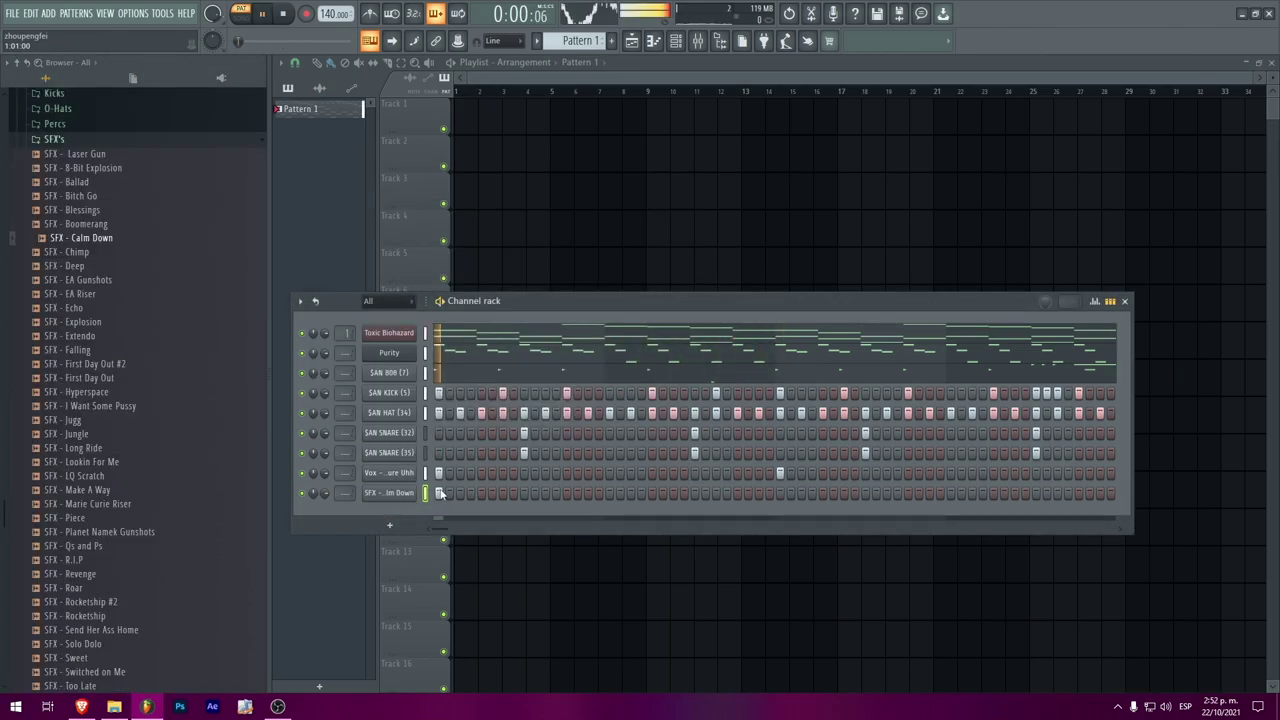
right_click(381, 501)
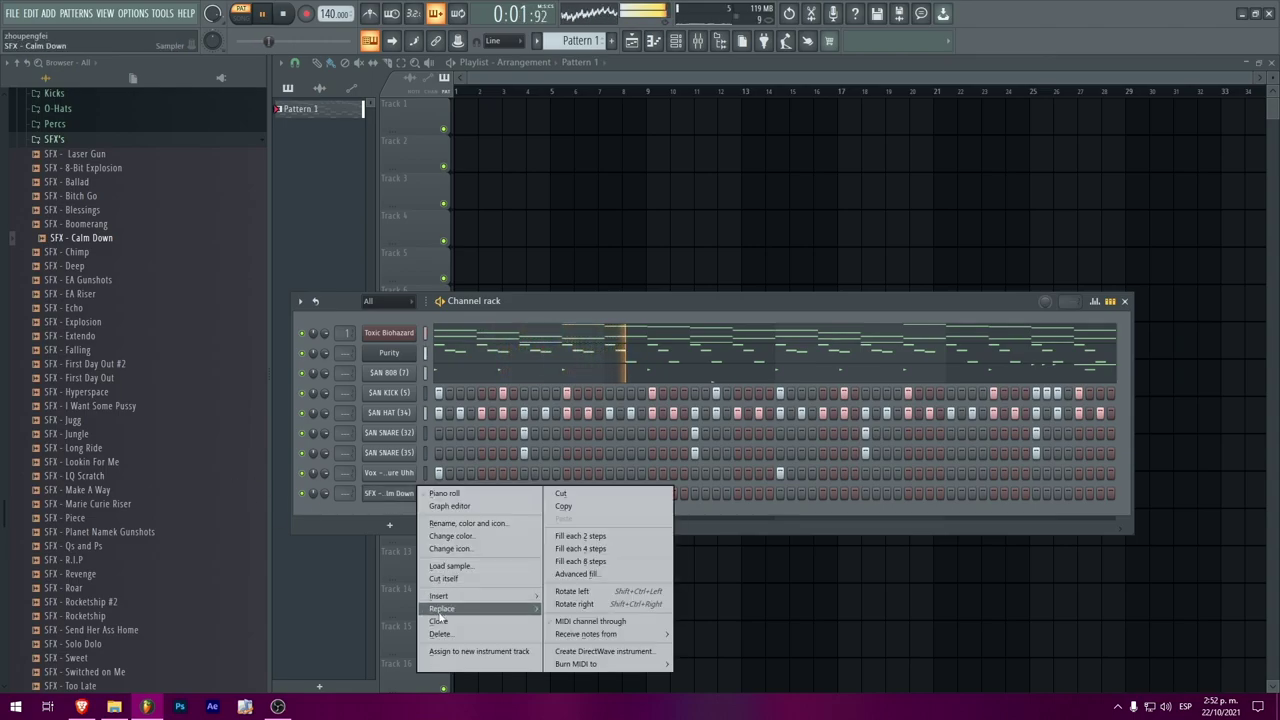
click(445, 634)
click(706, 396)
click(70, 559)
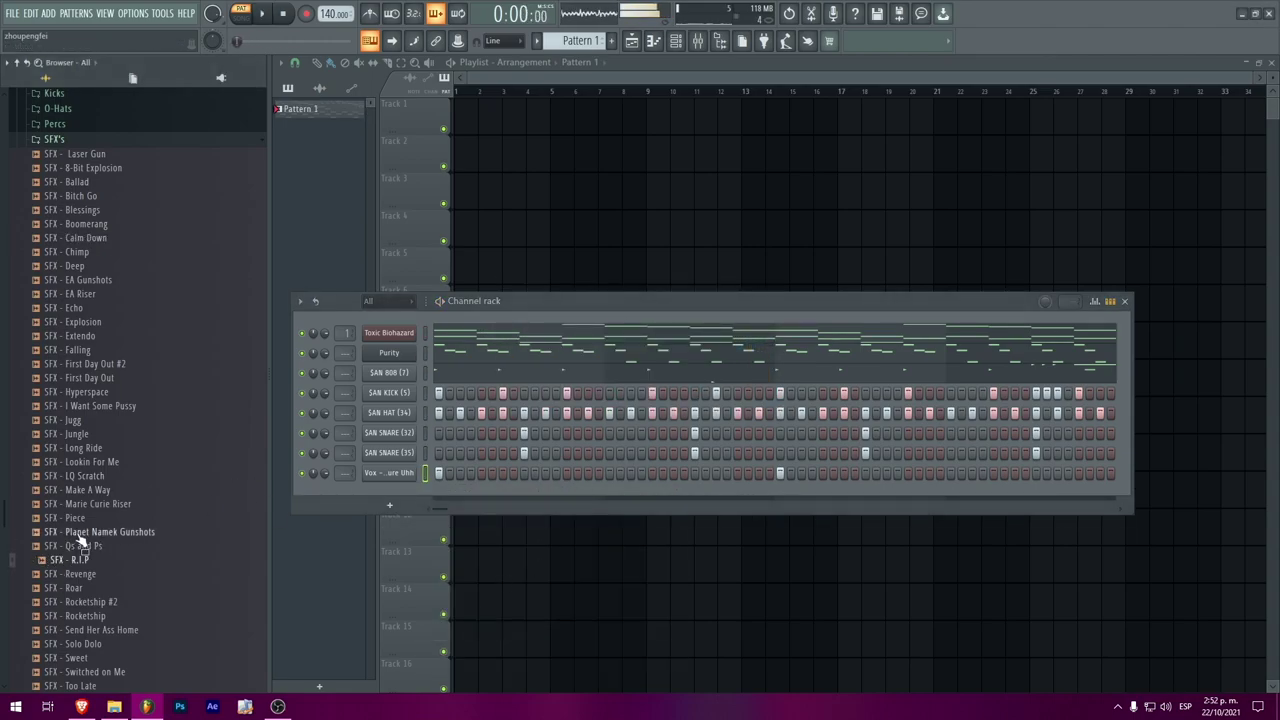
key(Up)
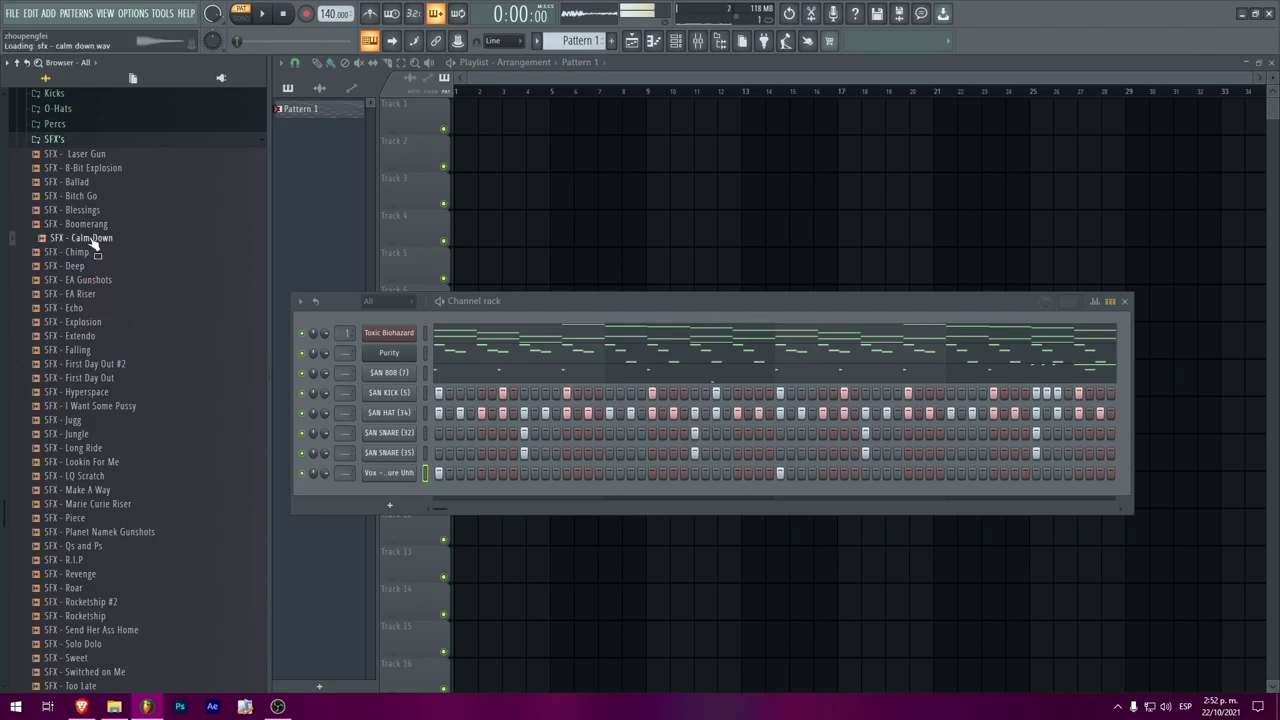
Step: Add Perc - Crawl Out from the Percs folder as a new channel, fill its first eight steps and make it cut itself
click(82, 139)
click(70, 125)
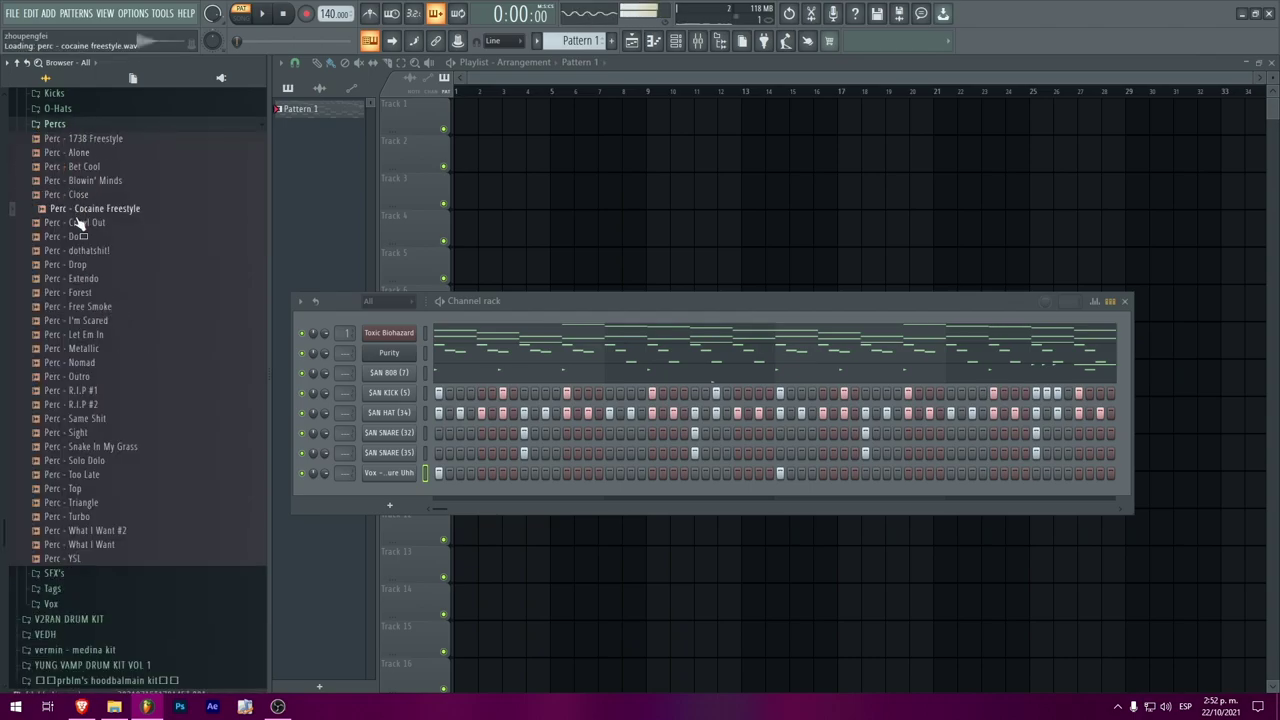
drag(399, 492, 441, 497)
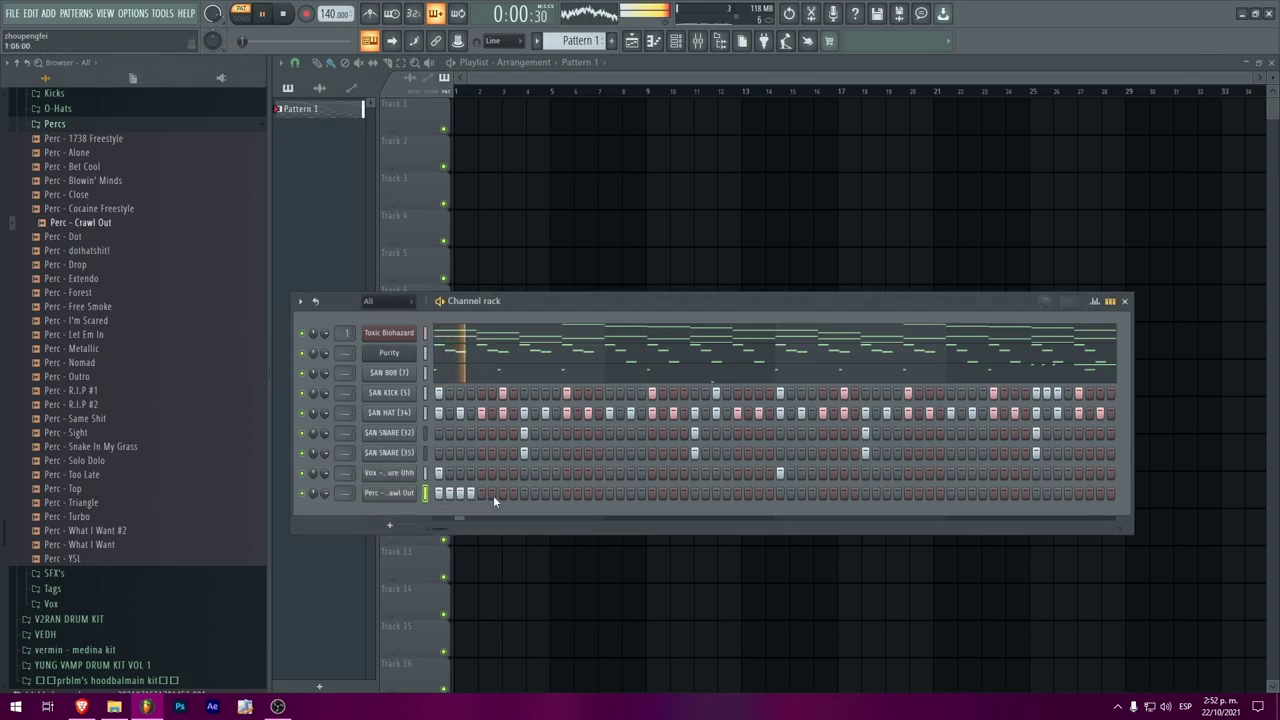
right_click(396, 497)
click(435, 580)
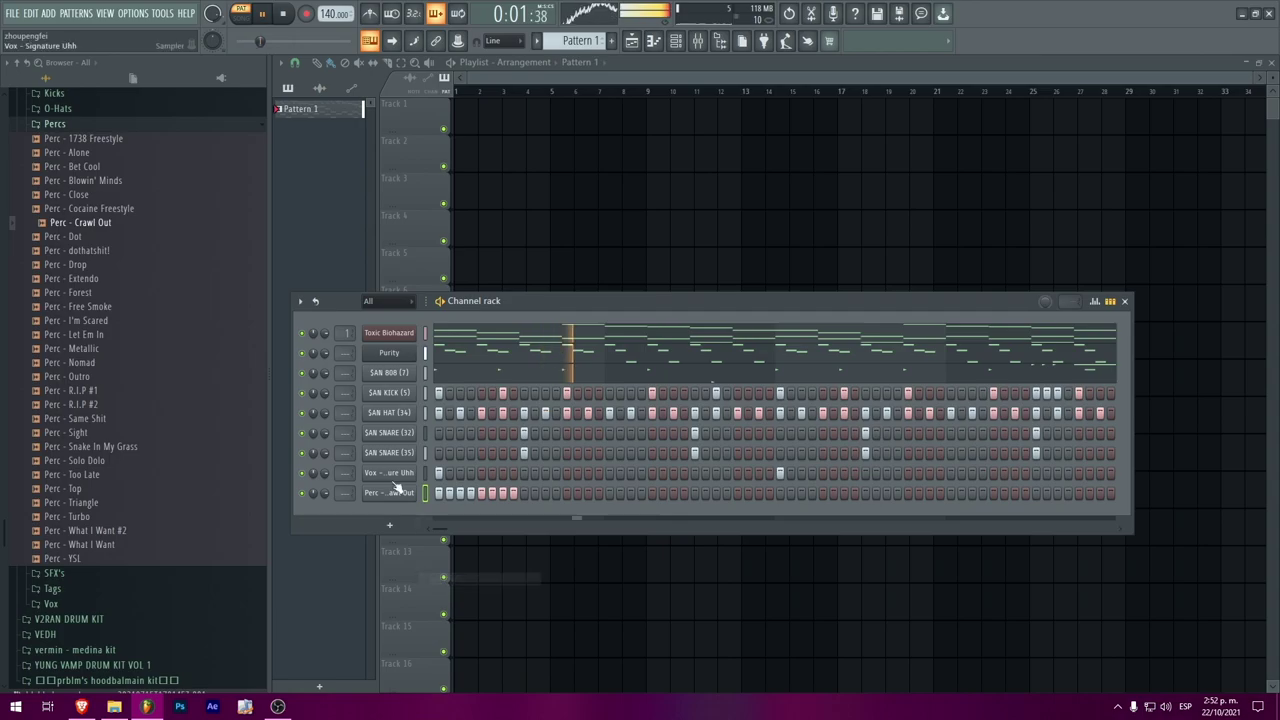
Step: Boost the Perc - Crawl Out sample's gain in its precomputed effects, checking by playback, and close its settings
click(396, 481)
click(396, 492)
key(space)
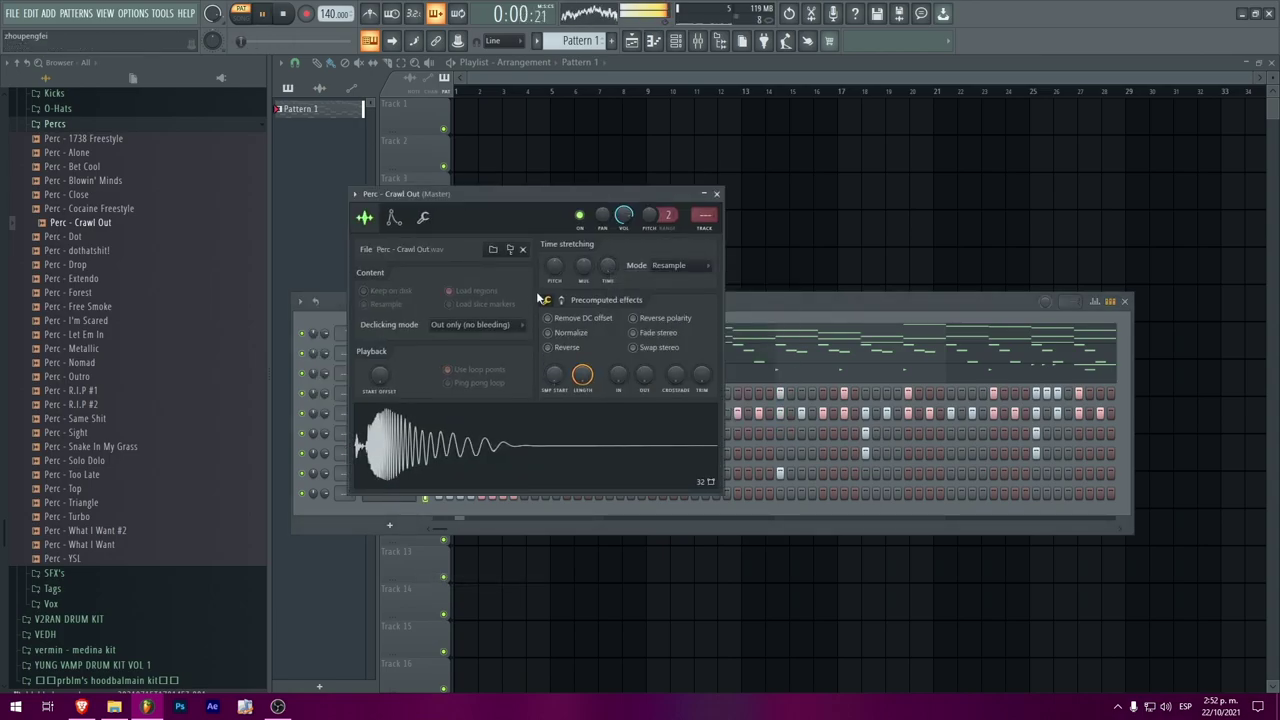
click(561, 300)
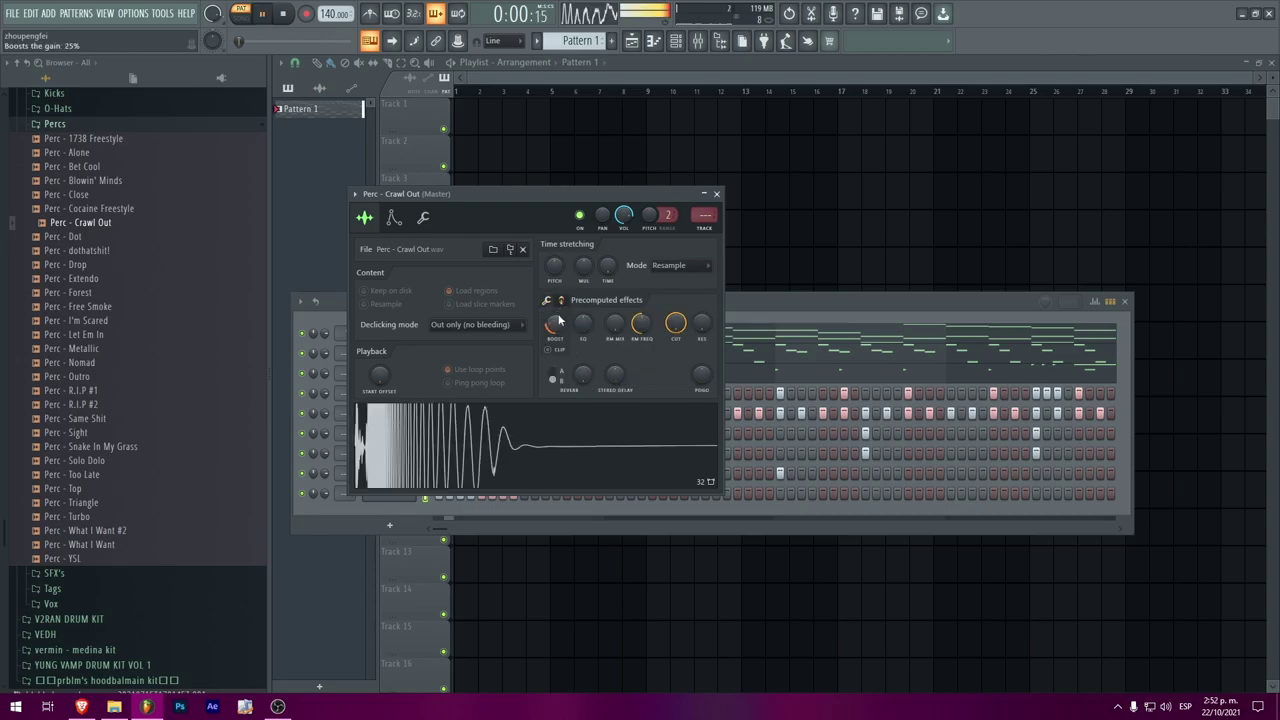
drag(555, 323, 555, 340)
key(space)
click(716, 194)
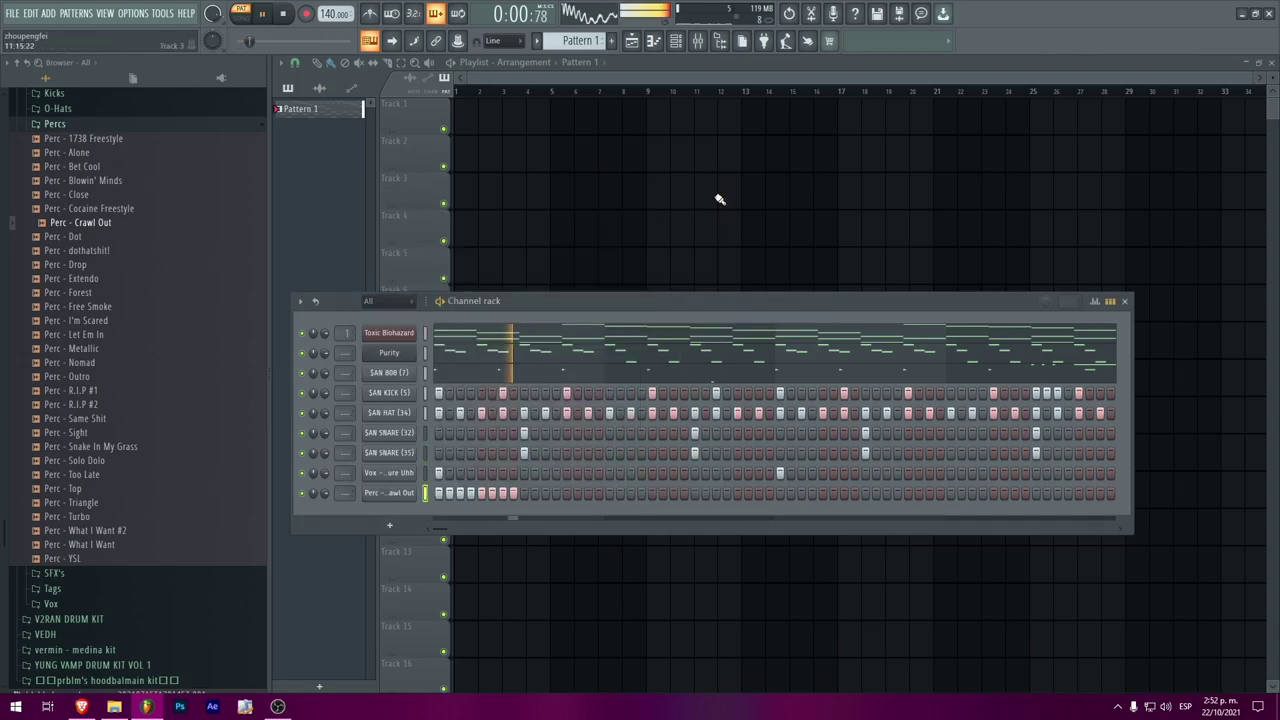
Step: Place more Perc - Crawl Out hits beyond the first eight steps and check them by playback
click(545, 493)
click(556, 493)
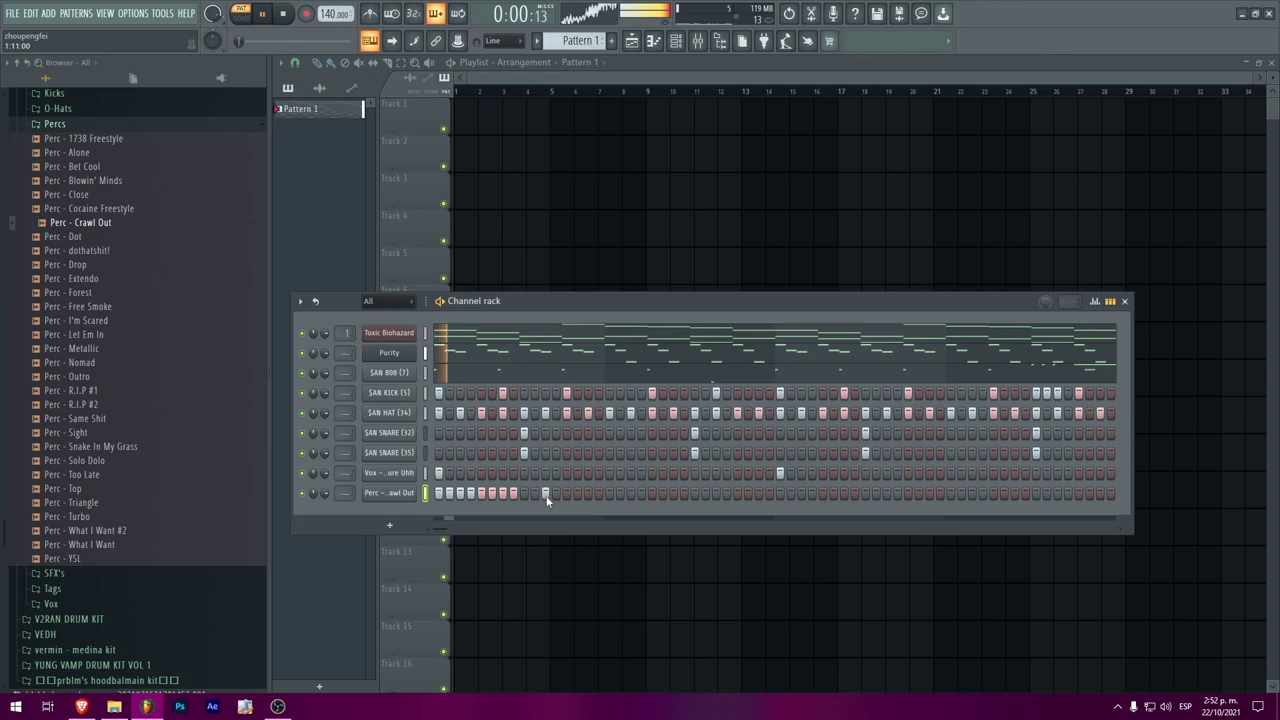
mouse_move(575, 497)
mouse_down()
mouse_move(596, 496)
mouse_move(547, 493)
mouse_move(613, 497)
mouse_up()
key(space)
key(space)
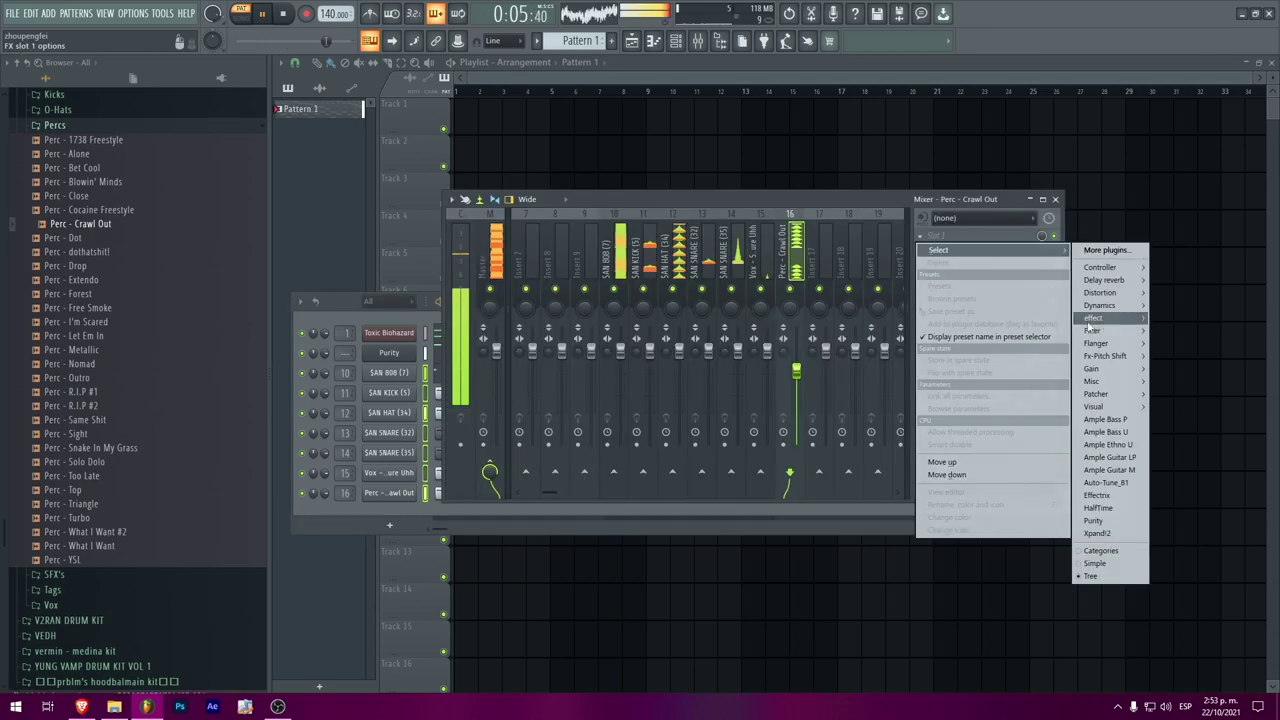
Step: Solo the Vox - Signature Uhh mixer track and add Fruity Delay 2 to its effect slots
mouse_move(1104, 321)
click(858, 290)
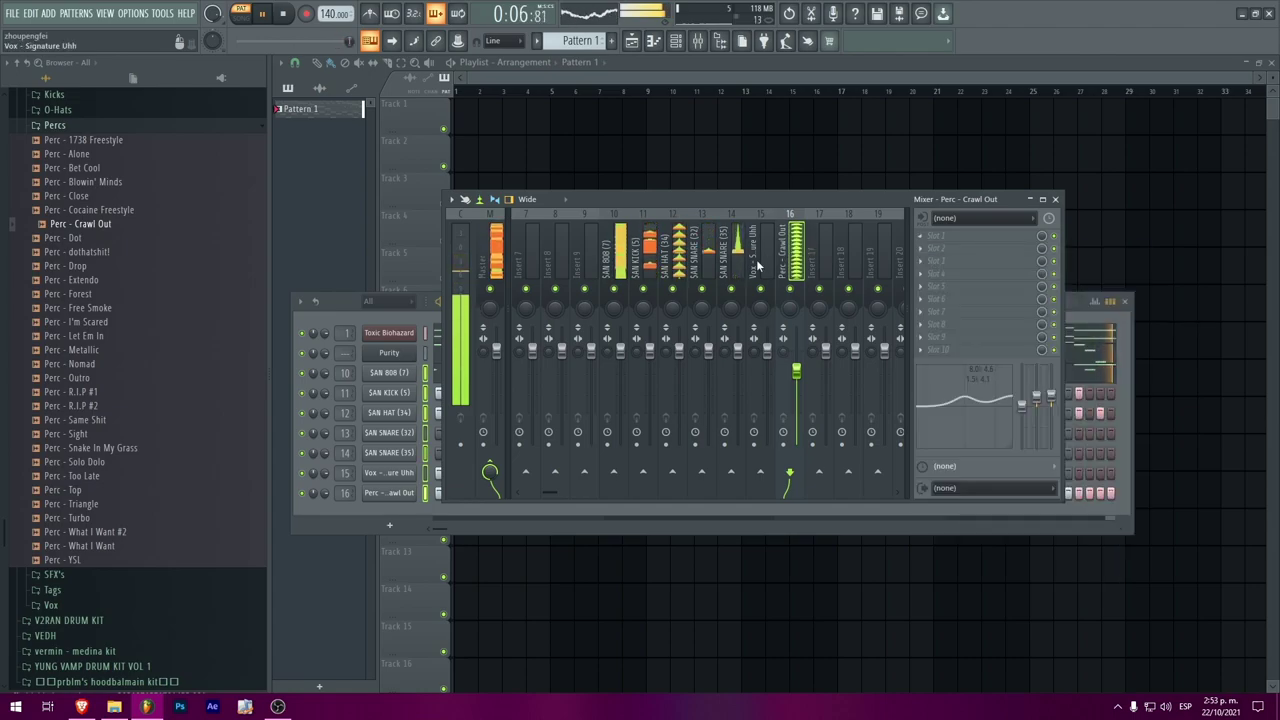
click(734, 256)
scroll(790, 262, up, 6)
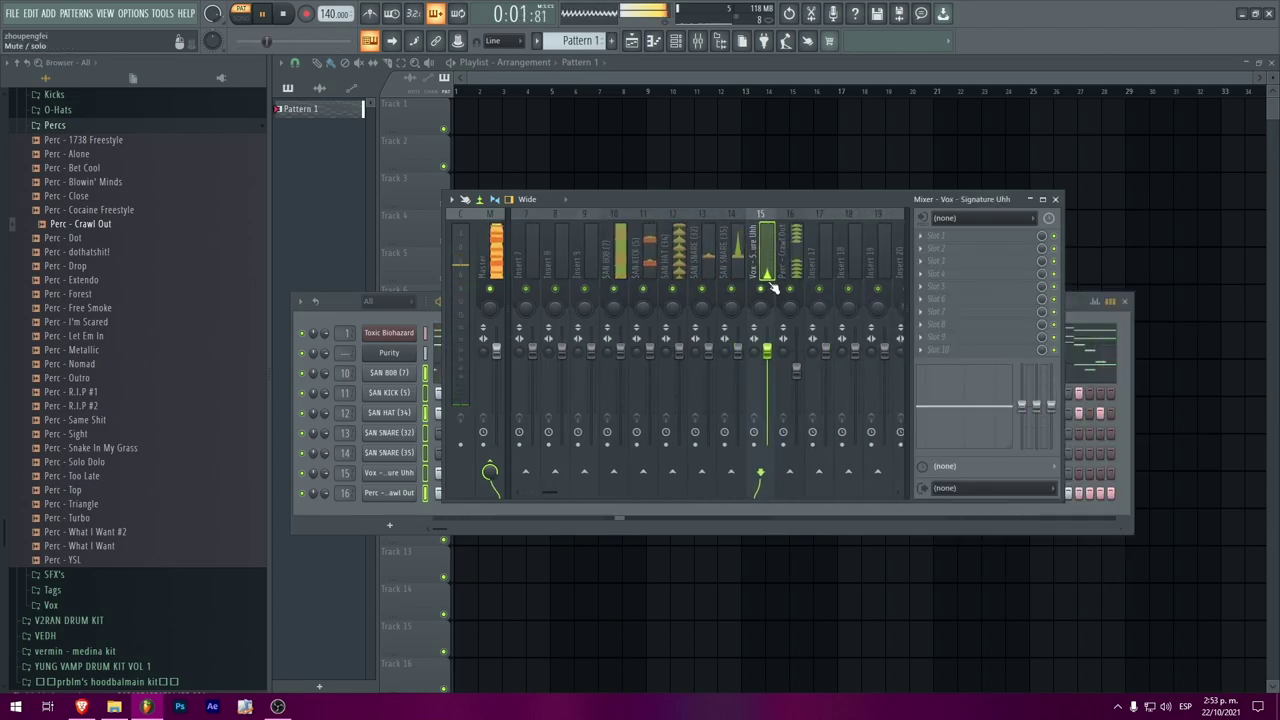
click(935, 236)
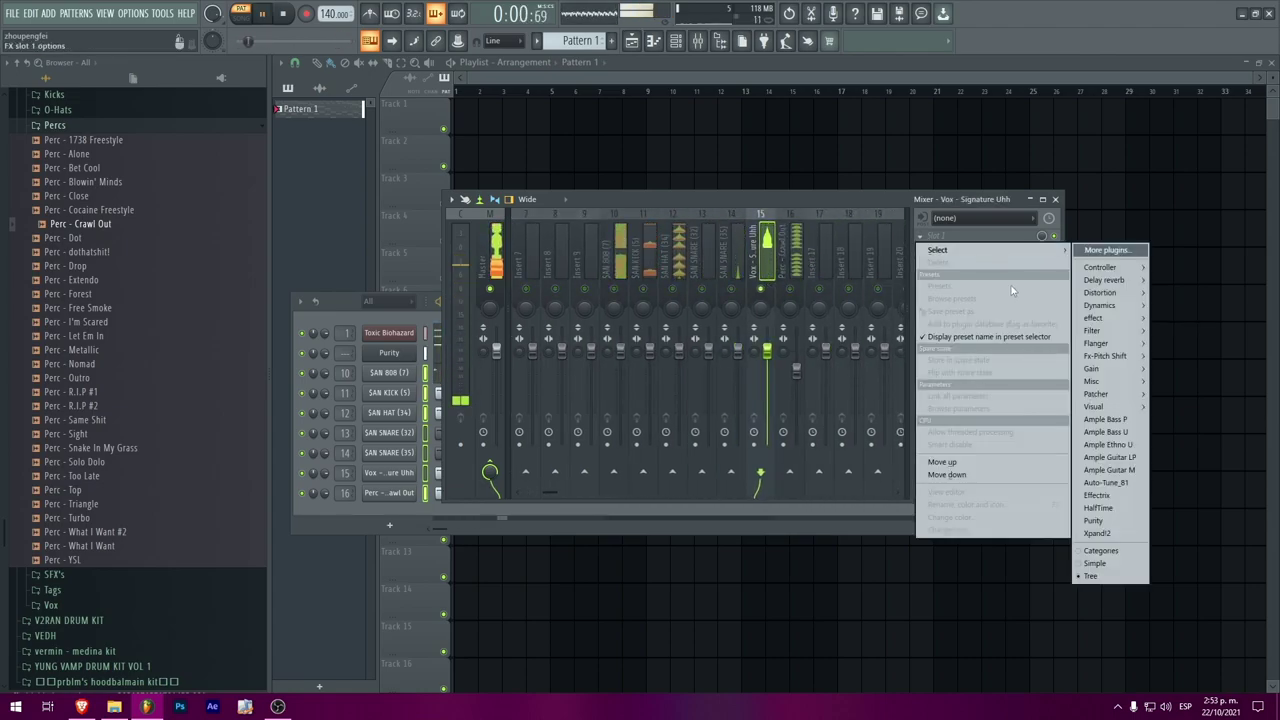
mouse_move(1095, 307)
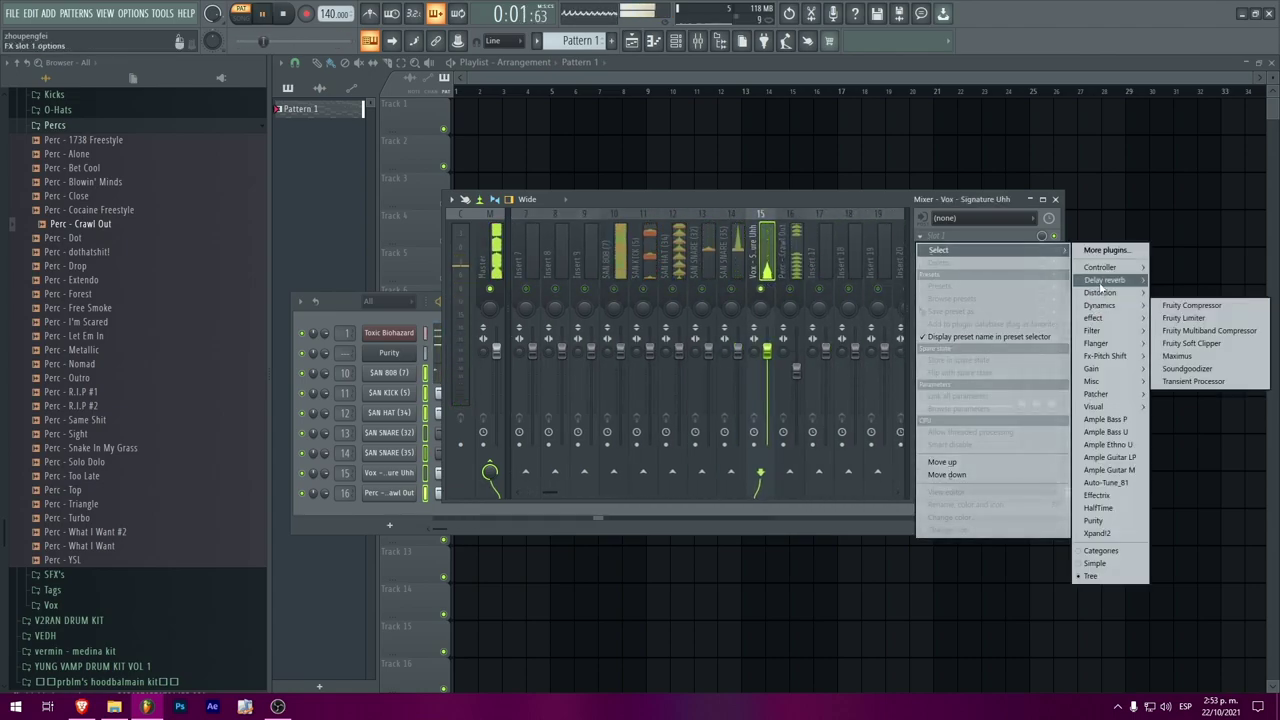
click(1188, 293)
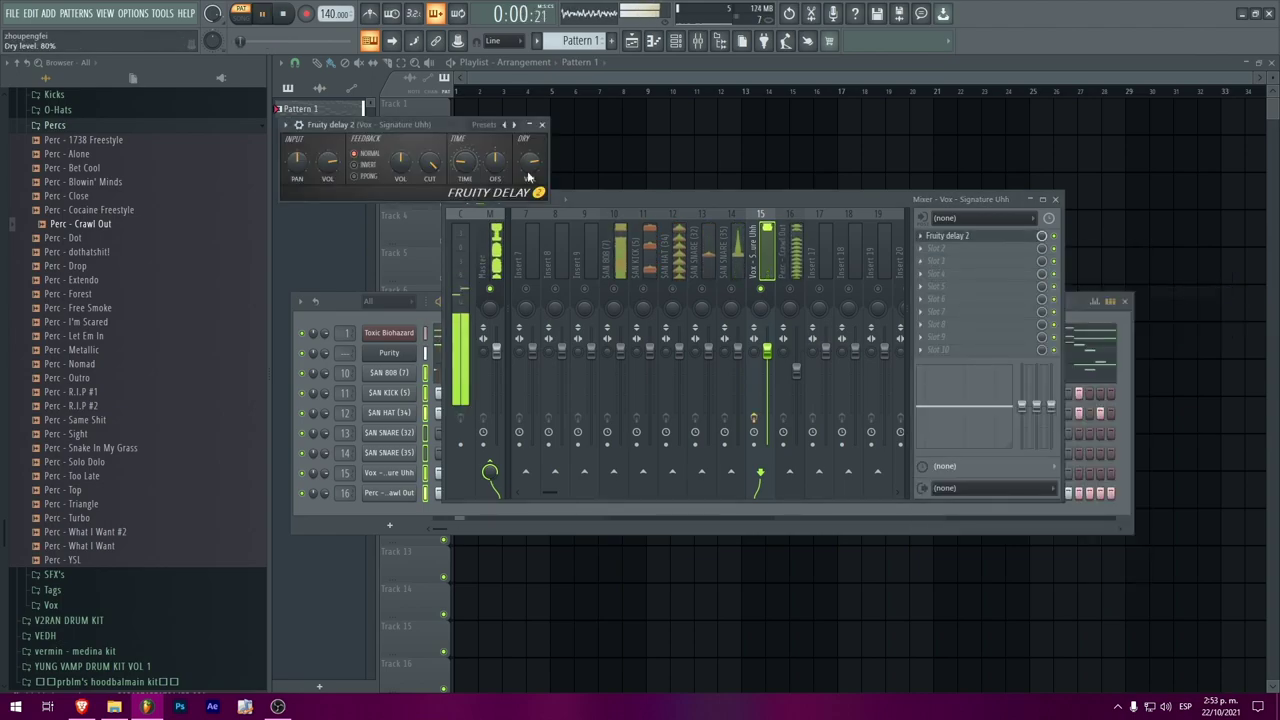
click(543, 126)
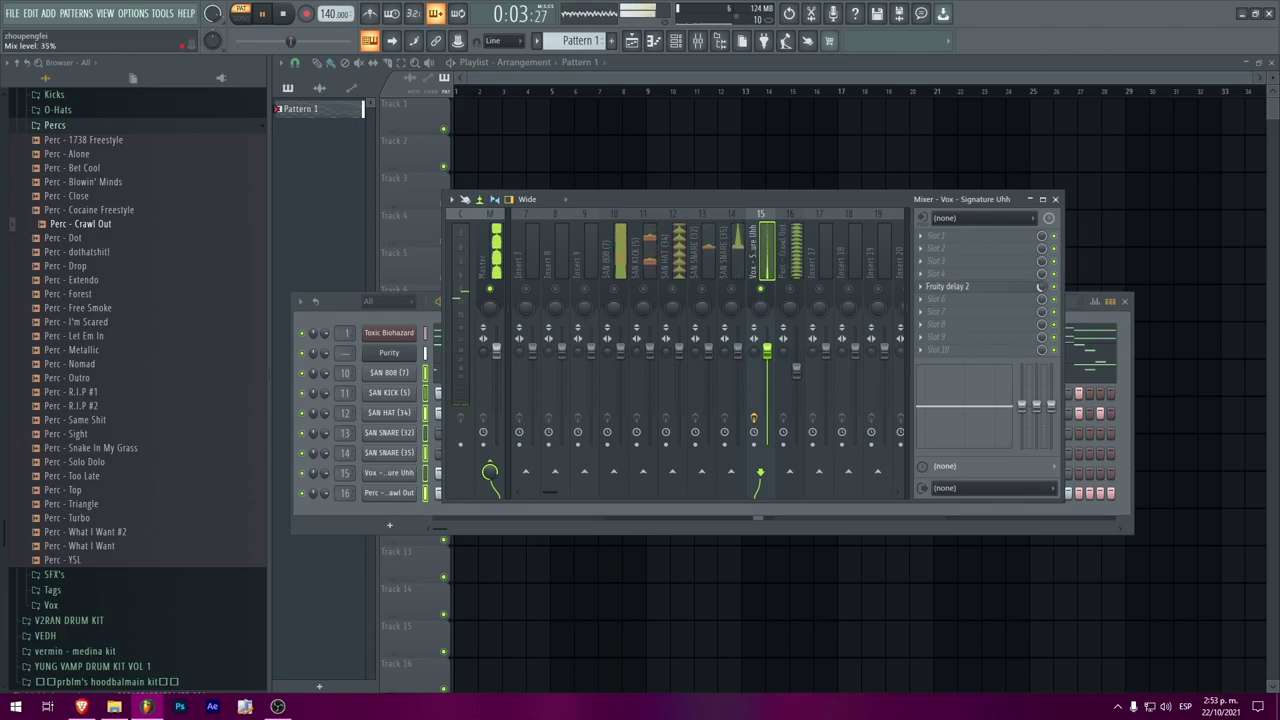
Step: Set the vox track's Fruity Delay 2 mix level to about 35% and add Fruity Reeverb 2 in slot 4
click(1033, 286)
mouse_move(1105, 318)
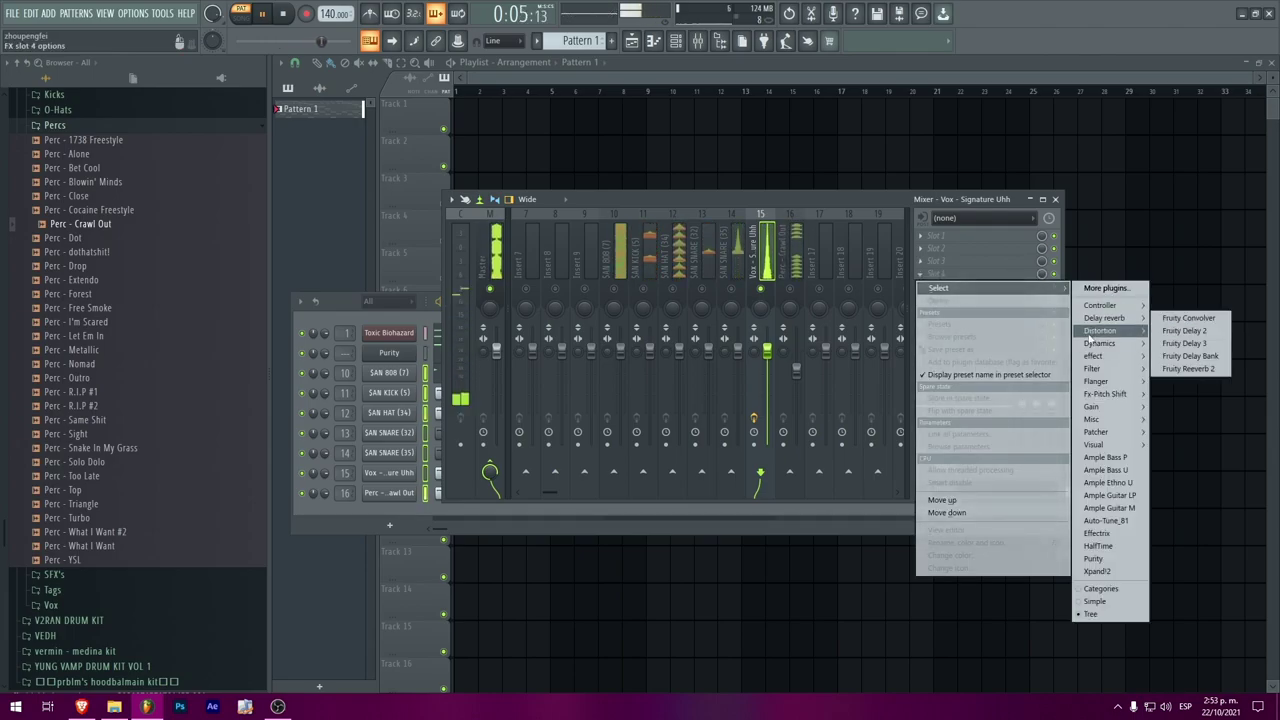
click(1186, 369)
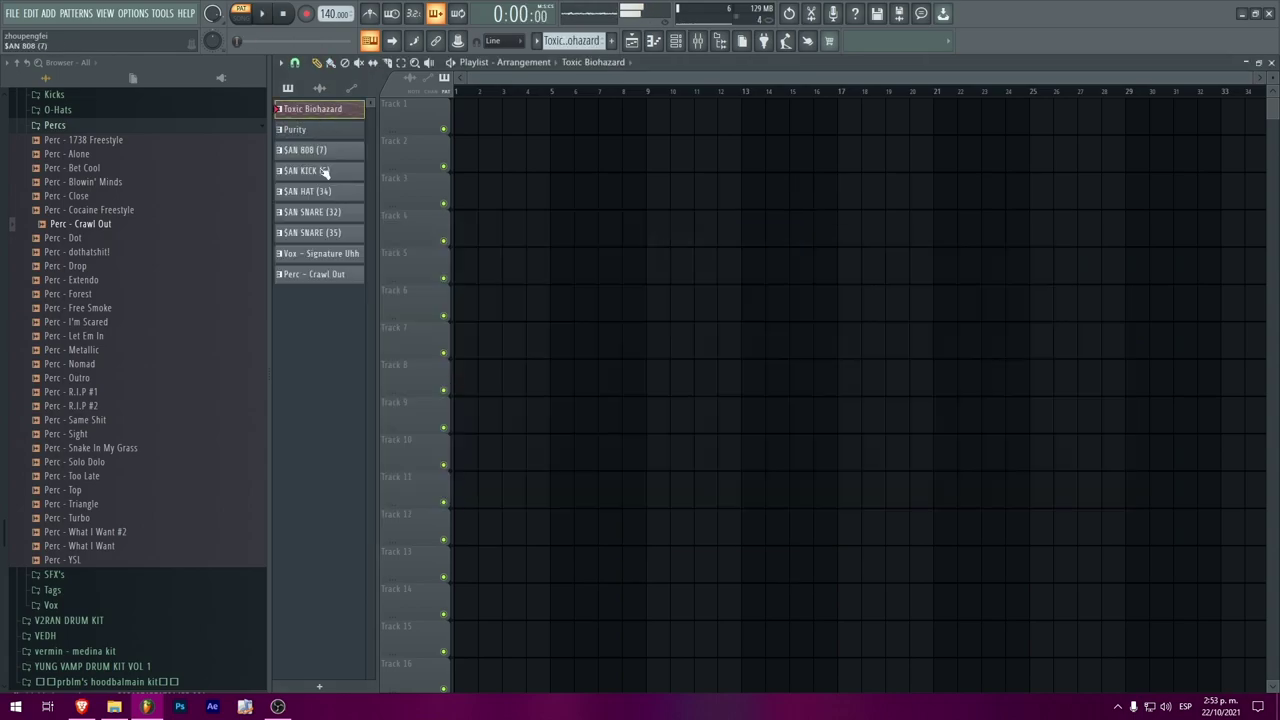
Step: Place the nine split patterns on tracks 1 to 9 at bar 1 and duplicate the four-bar block repeatedly past bar 57
drag(318, 121, 458, 112)
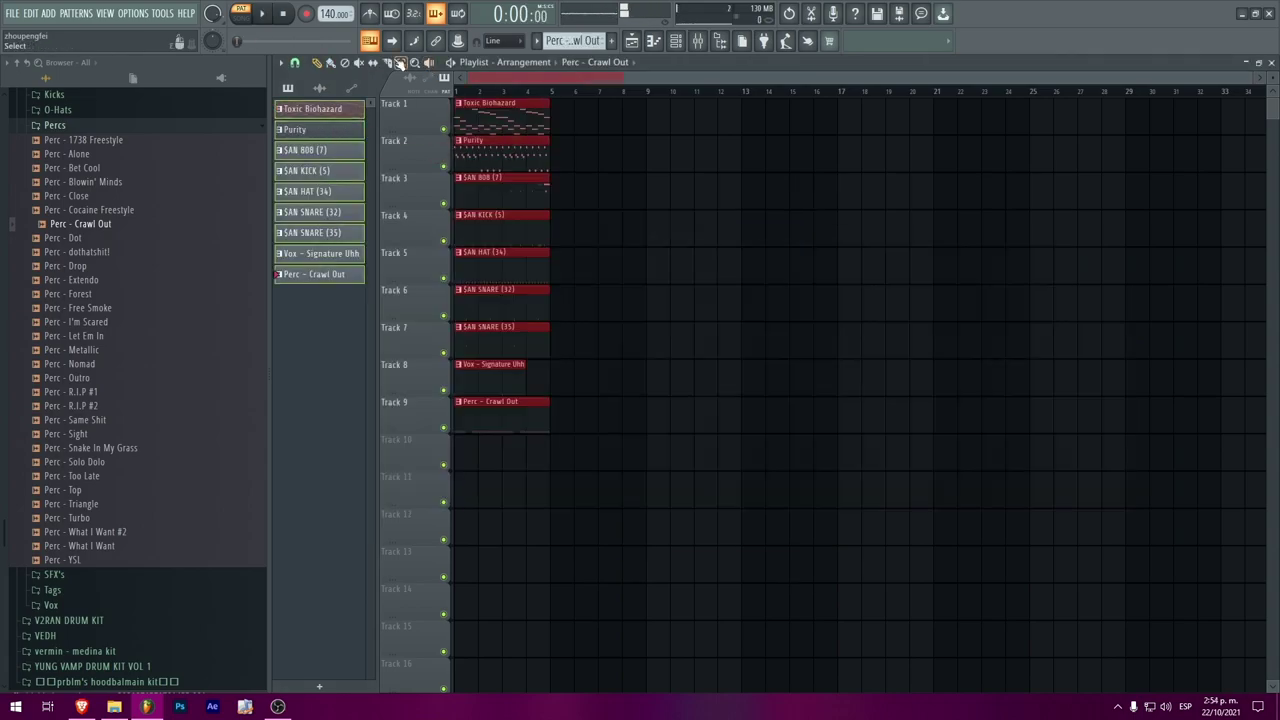
key(ctrl+b)
key(ctrl+b)
key(ctrl+b)
key(ctrl+b)
key(ctrl+b)
key(ctrl+b)
key(ctrl+b)
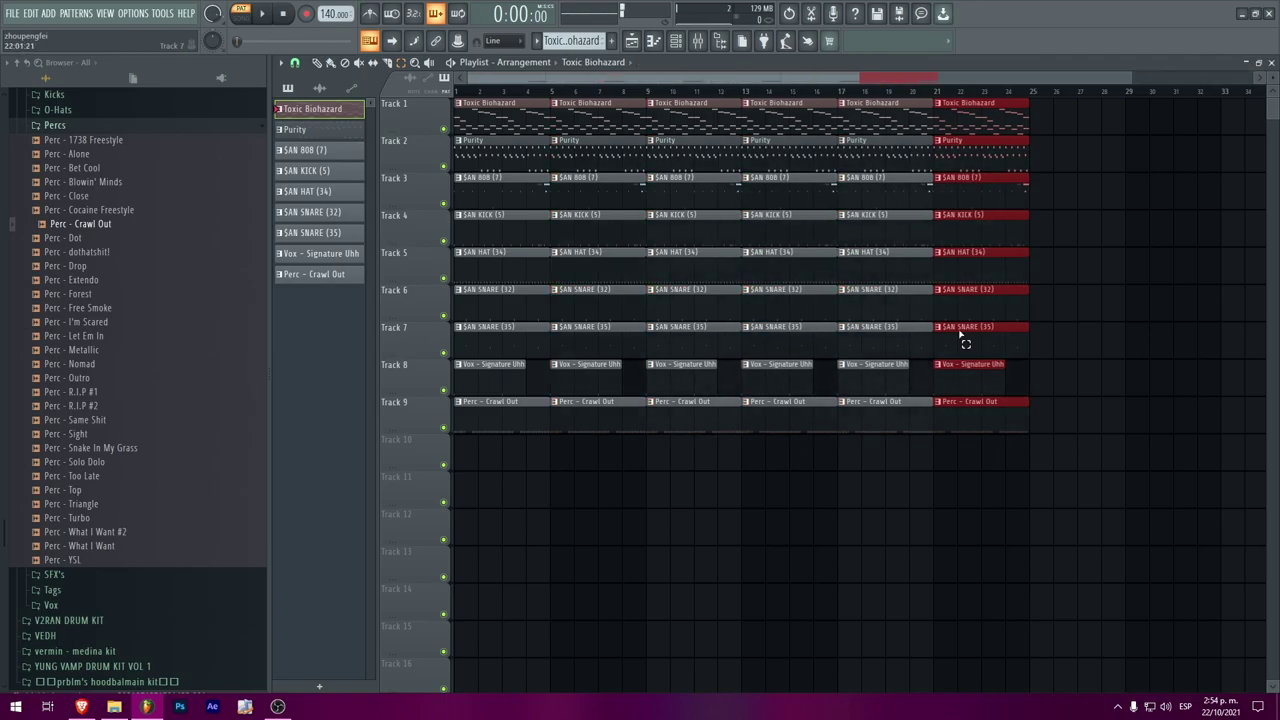
scroll(1043, 78, down, 4)
key(ctrl+b)
key(ctrl+b)
key(ctrl+b)
key(ctrl+b)
key(ctrl+b)
key(ctrl+b)
key(ctrl+b)
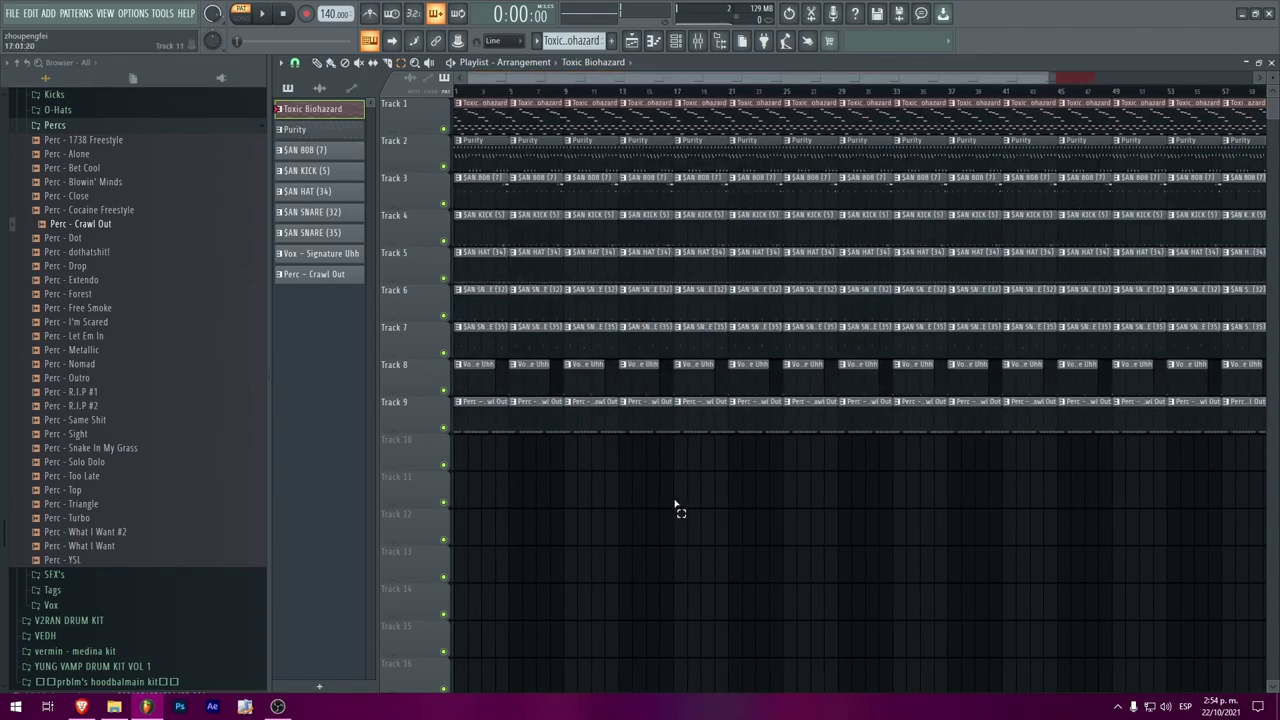
Step: Delete the kick, hat, snare, vox and perc clips on tracks 4 to 9 in bars 1 to 8 and play the song
drag(510, 366, 528, 463)
key(Delete)
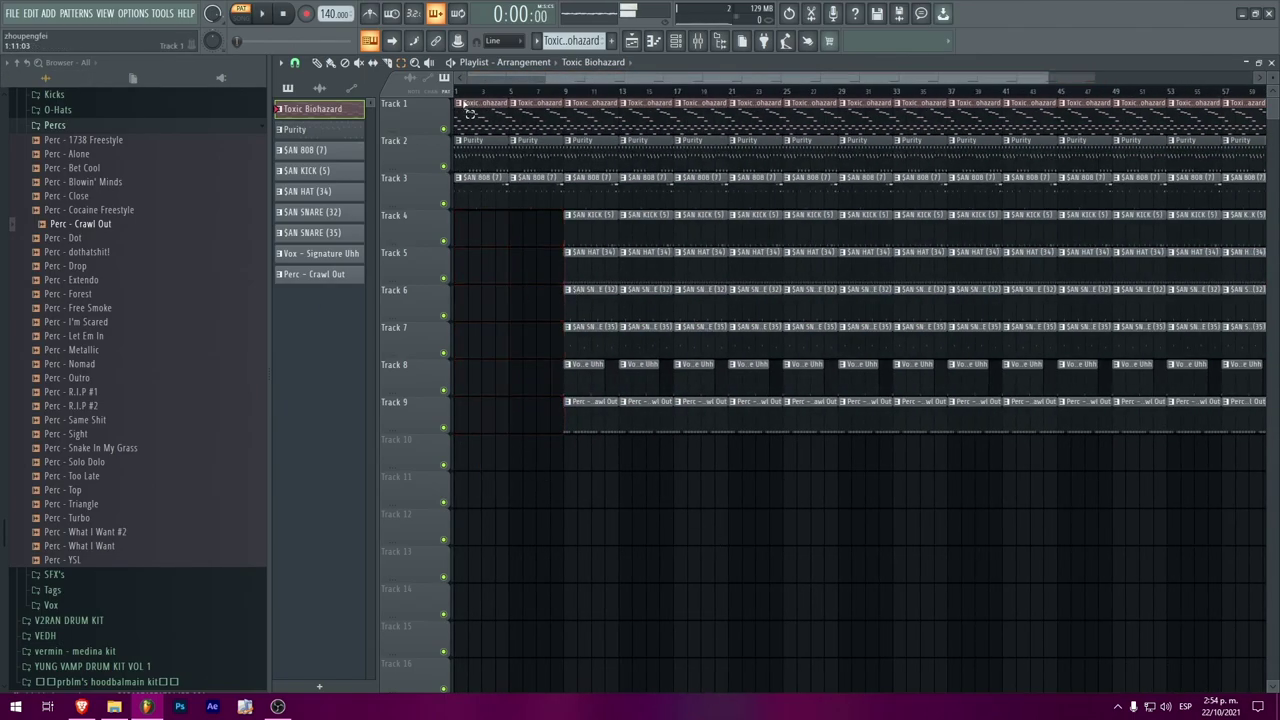
click(297, 63)
click(297, 63)
click(316, 63)
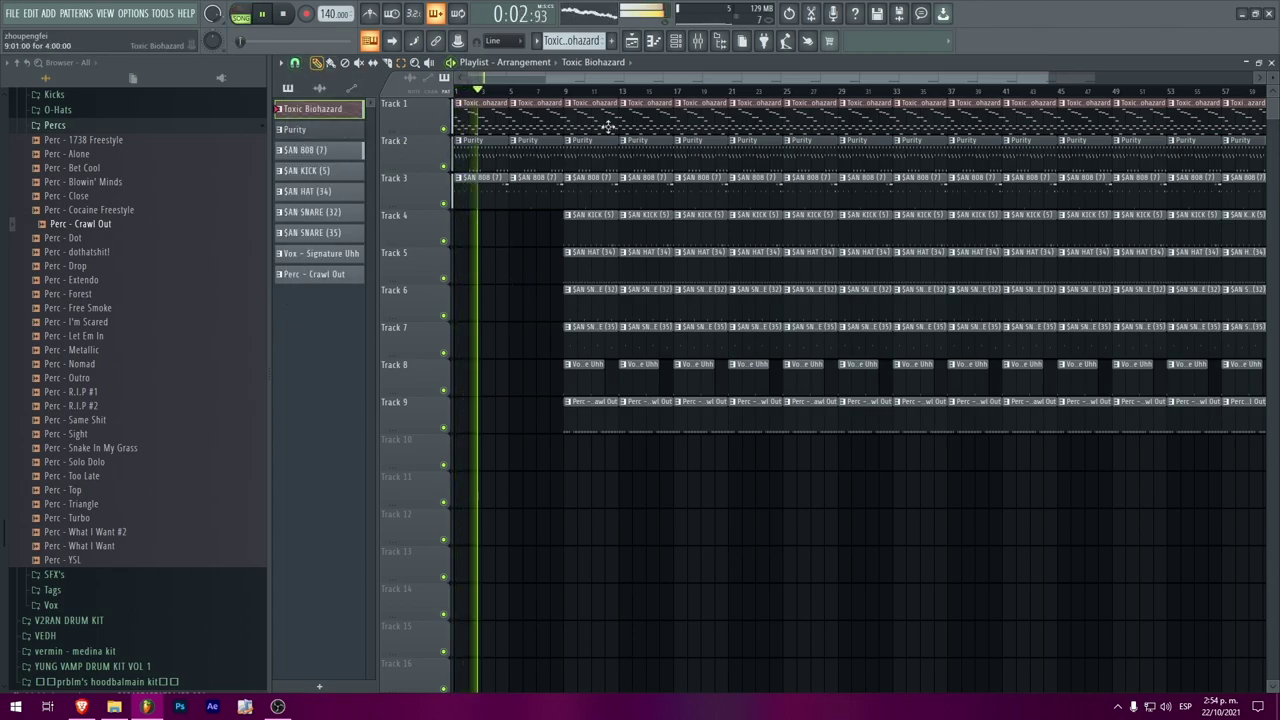
Step: Play the song from bar 9 and delete the Perc - Crawl Out and $AN SNARE (35) clips in bars 9 to 16
click(568, 92)
right_click(599, 421)
right_click(648, 431)
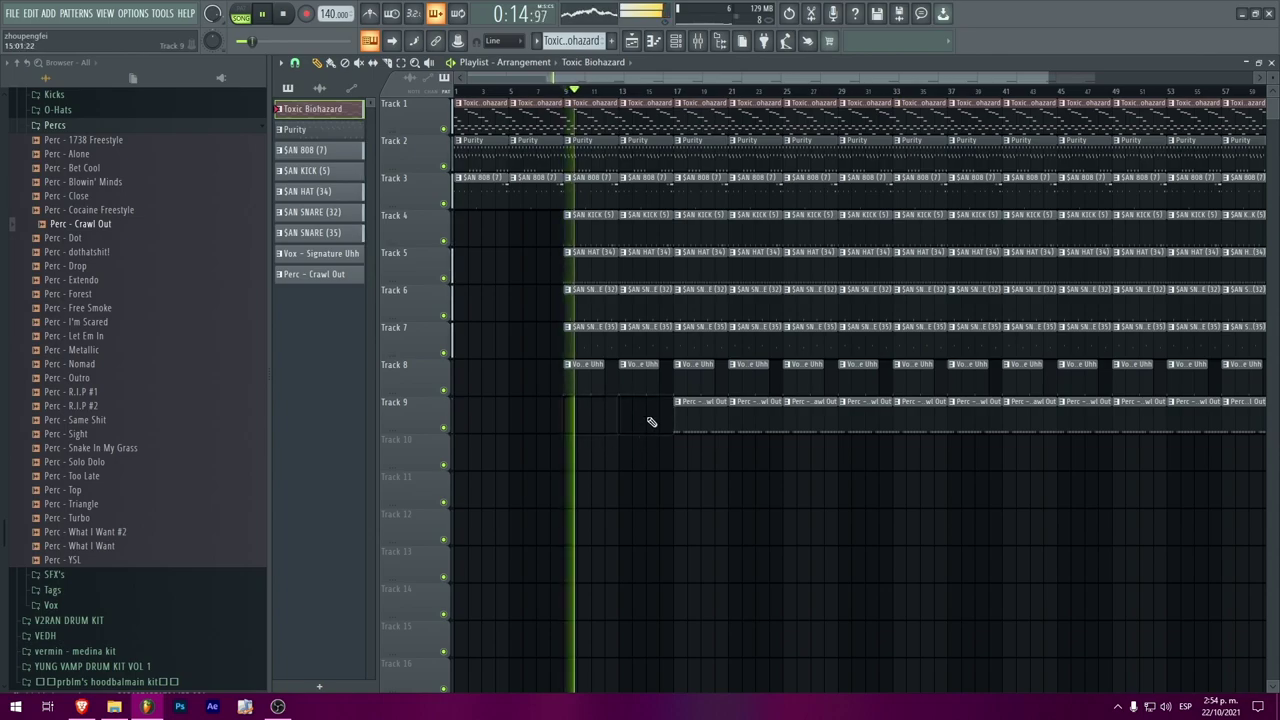
right_click(626, 391)
key(ctrl+z)
right_click(597, 346)
right_click(636, 347)
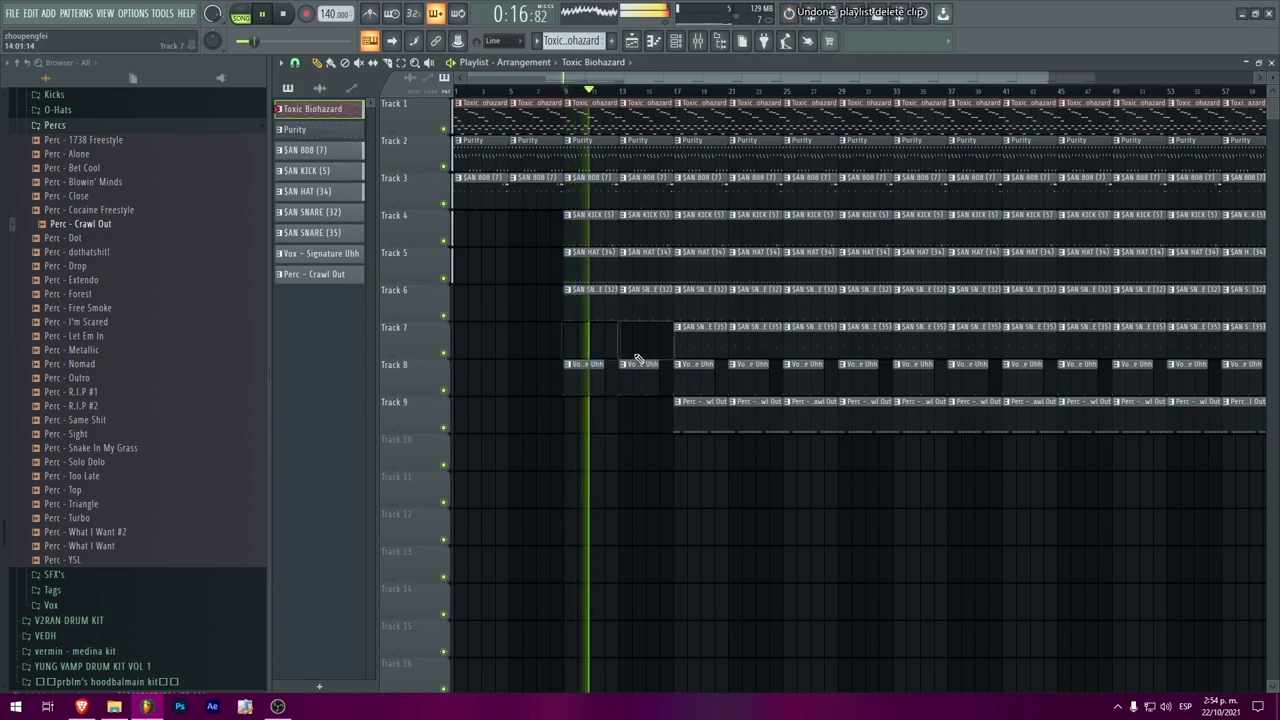
Step: Transpose all $AN SNARE (35) notes down one semitone in the piano roll and return to the playlist
click(697, 40)
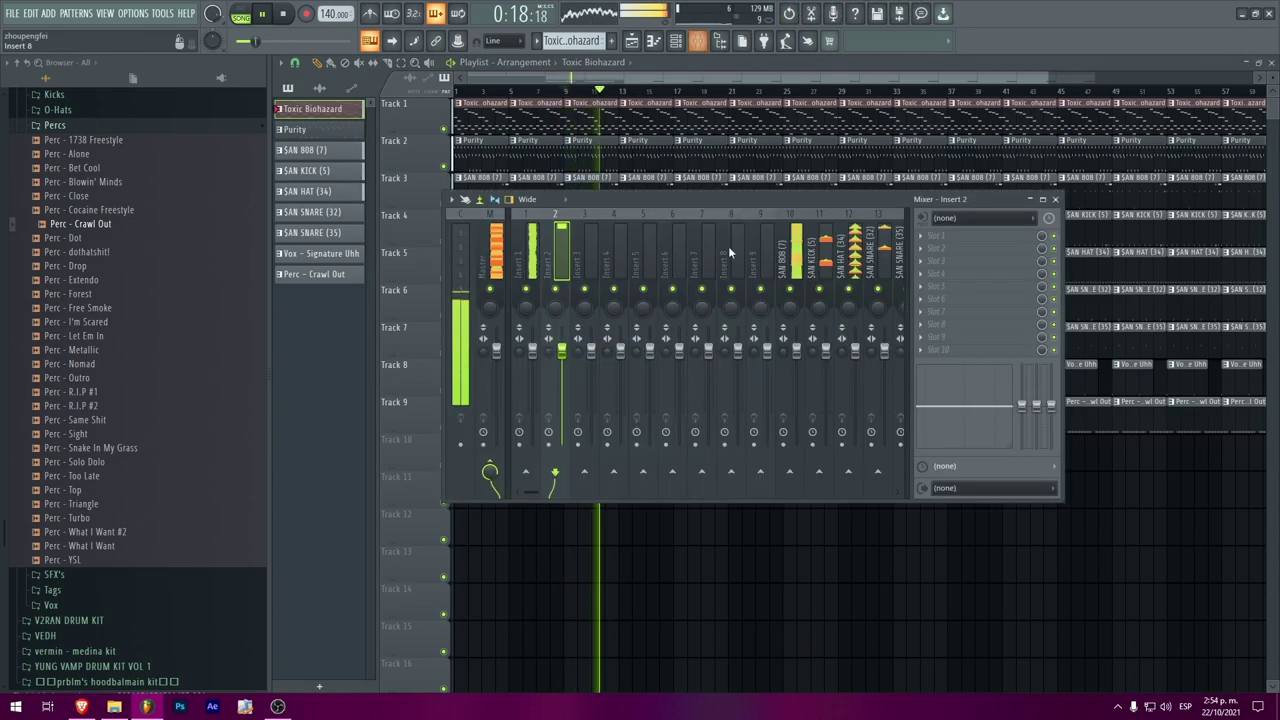
scroll(800, 262, right, 3)
click(790, 265)
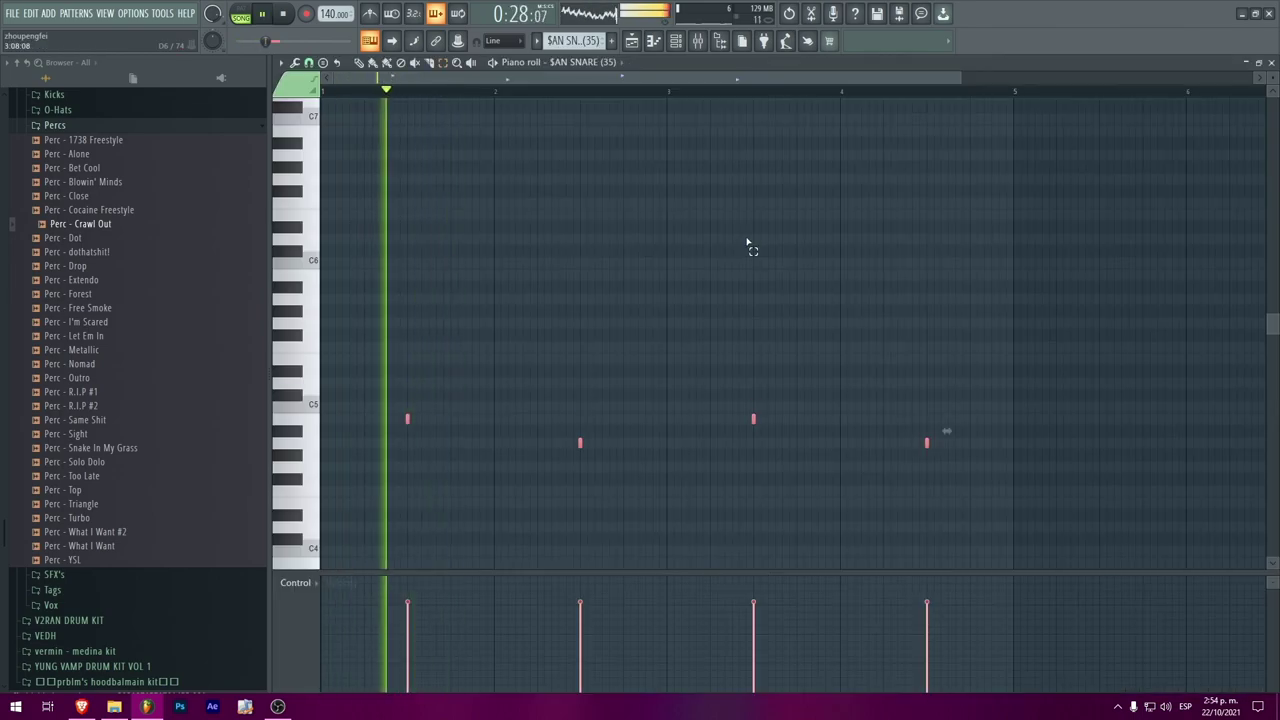
key(space)
key(shift+Down)
key(space)
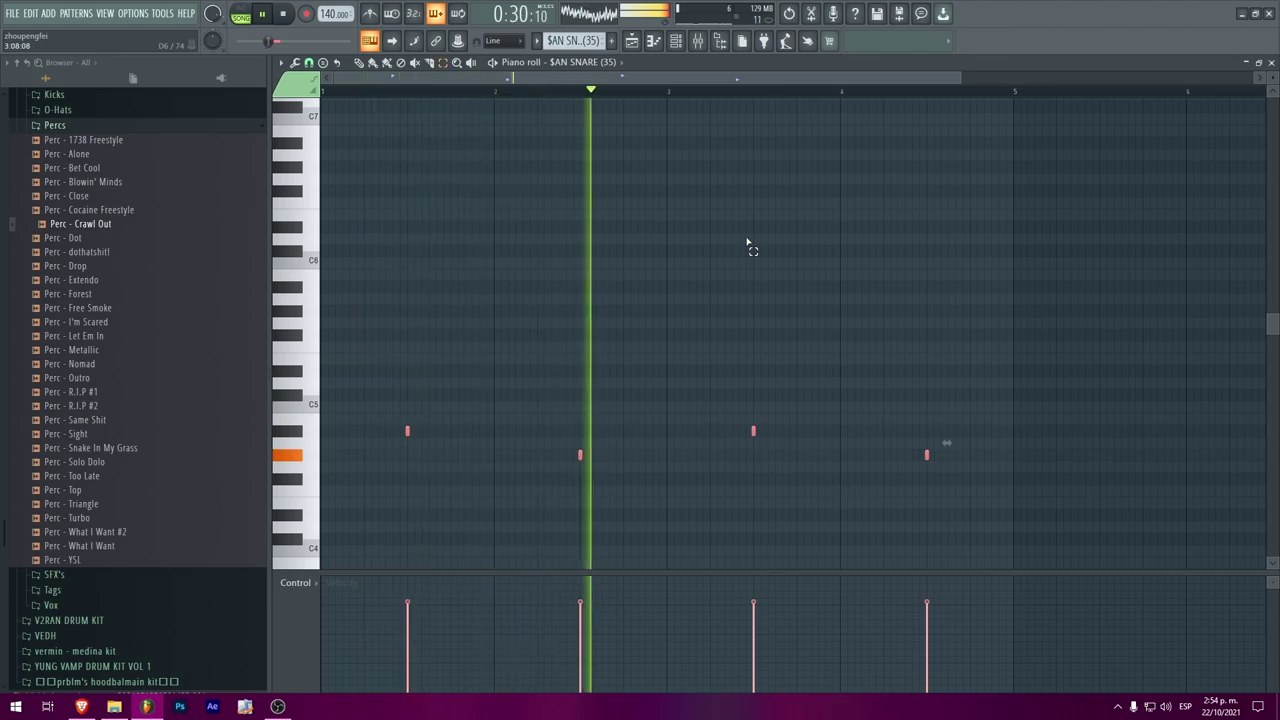
click(747, 242)
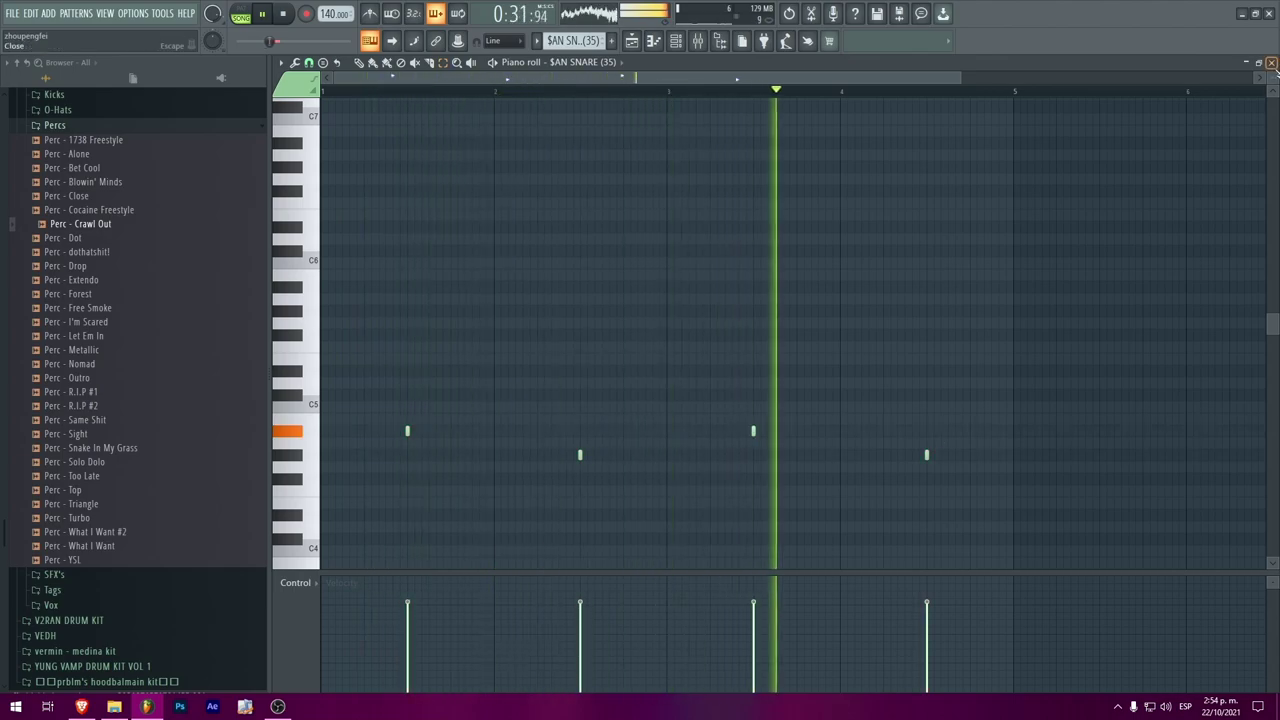
click(1272, 62)
key(F6)
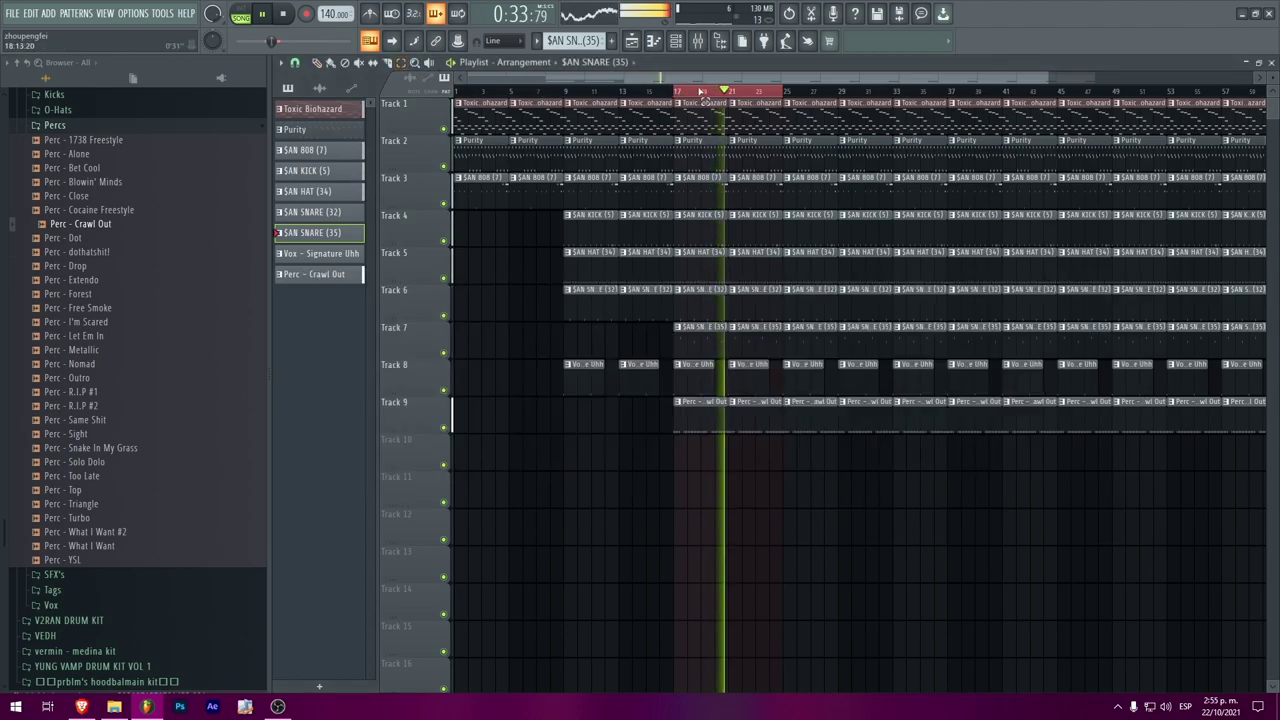
Step: Clear the time selection over bars 17 to 24 and delete the Purity and Perc - Crawl Out clips in bars 25 to 32
ctrl+click(697, 90)
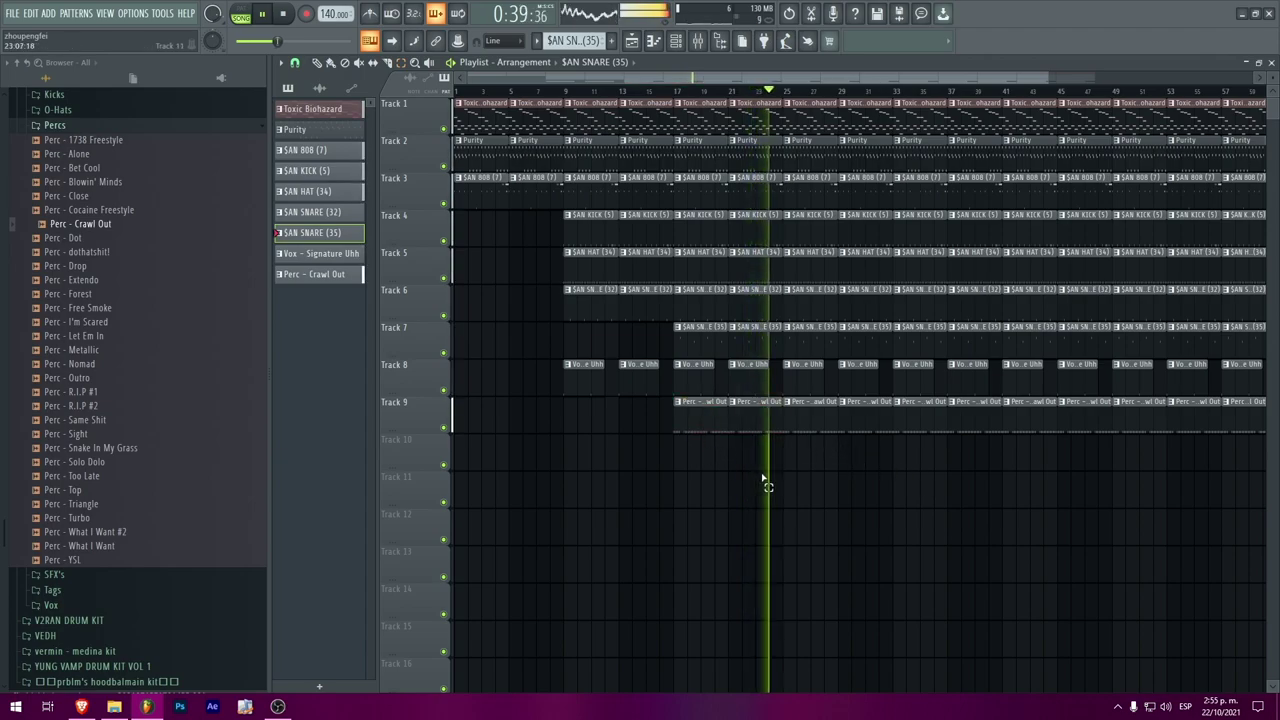
key(Delete)
drag(834, 428, 866, 442)
key(Delete)
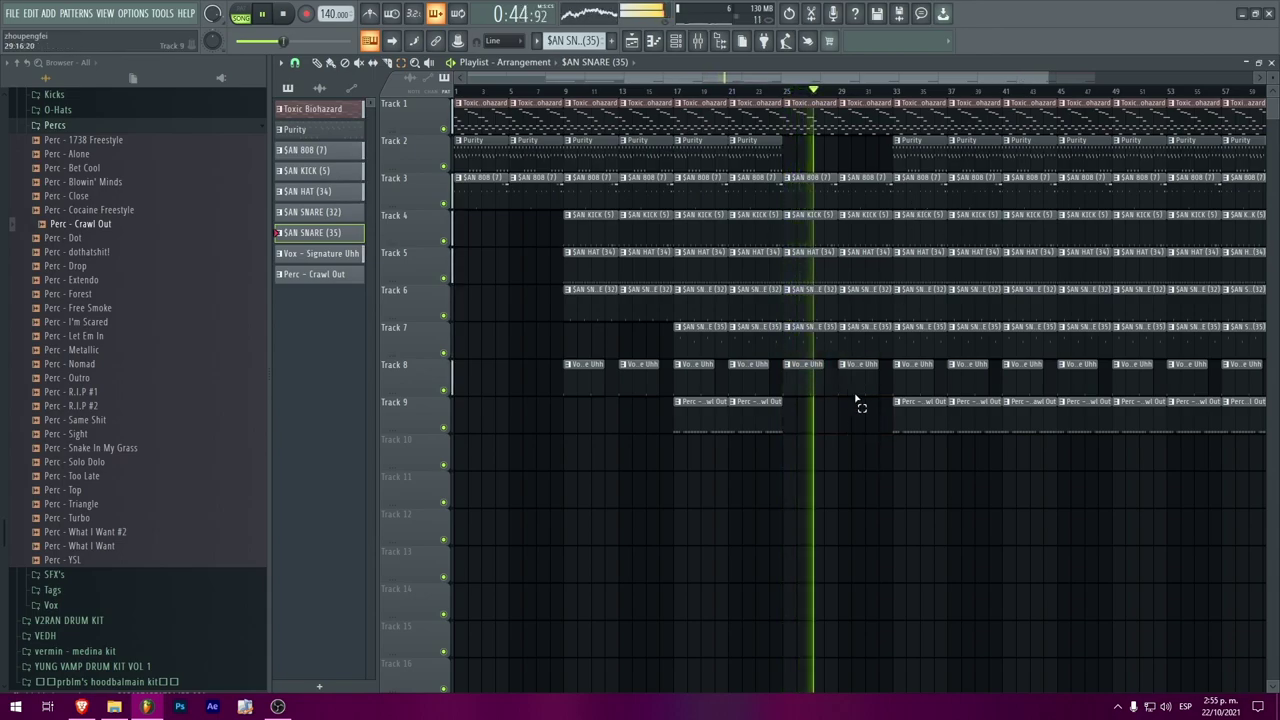
Step: Delete the Purity and Perc - Crawl Out clips in bars 33 to 40
scroll(1160, 365, down, 1)
drag(1180, 477, 838, 102)
ctrl+click(1206, 508)
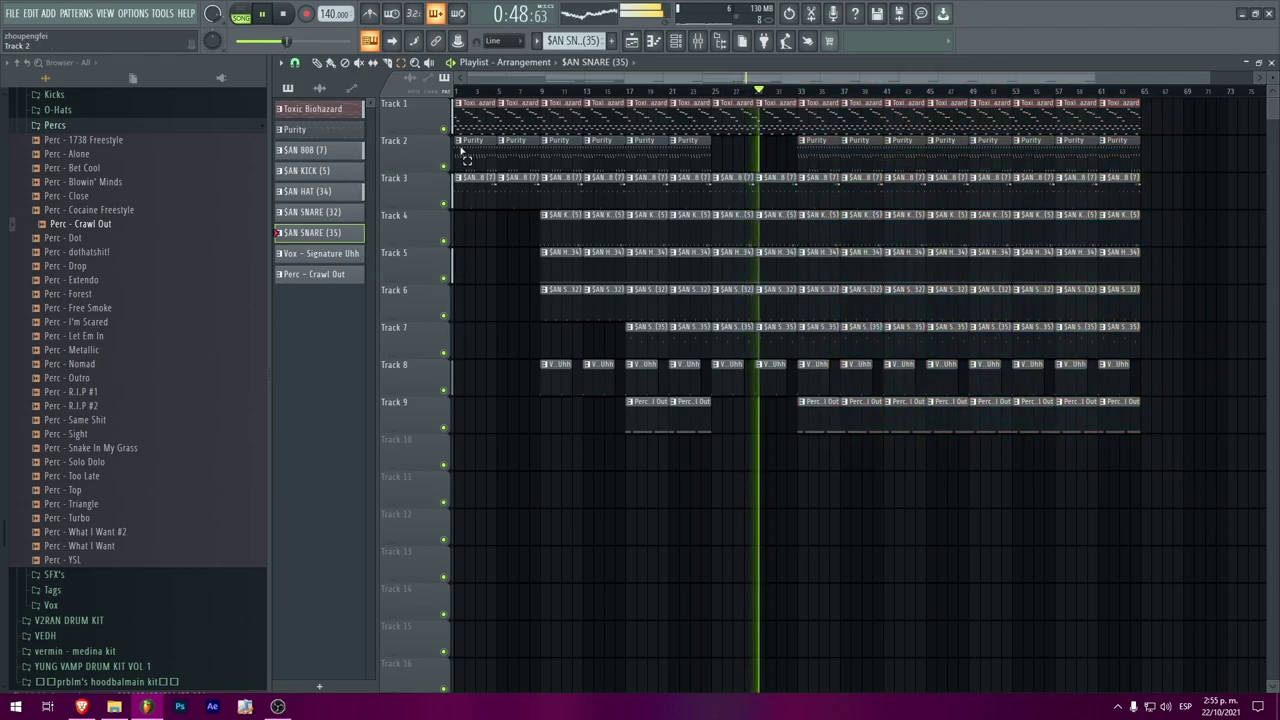
key(Delete)
click(860, 432)
key(Delete)
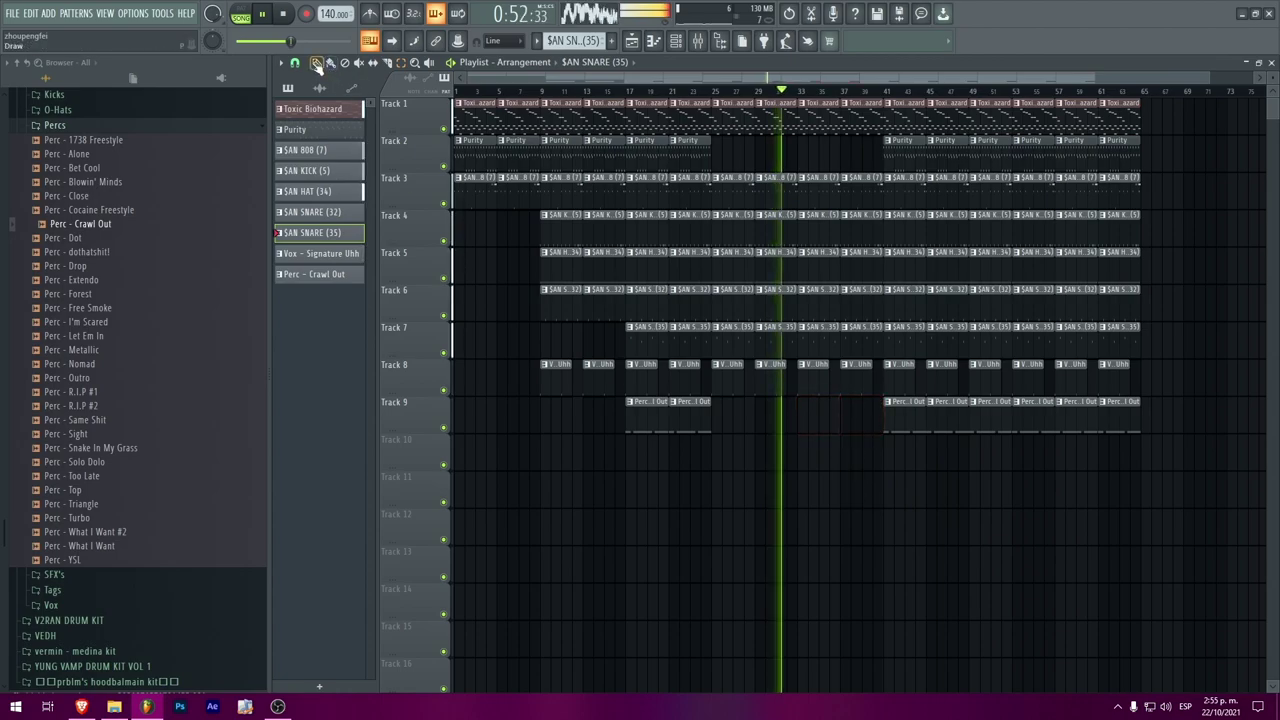
Step: Create an automation clip for the master pitch and add a point at bar 41 with the start point's 50% value
right_click(220, 41)
click(250, 133)
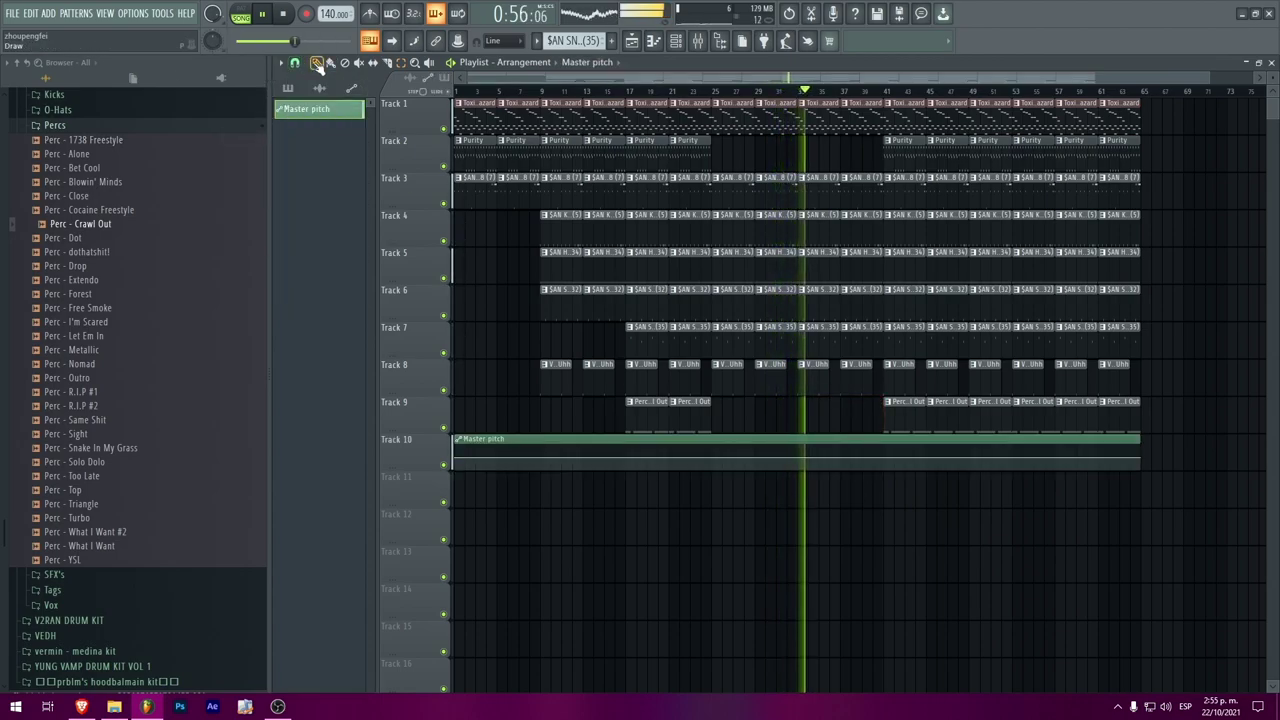
right_click(460, 459)
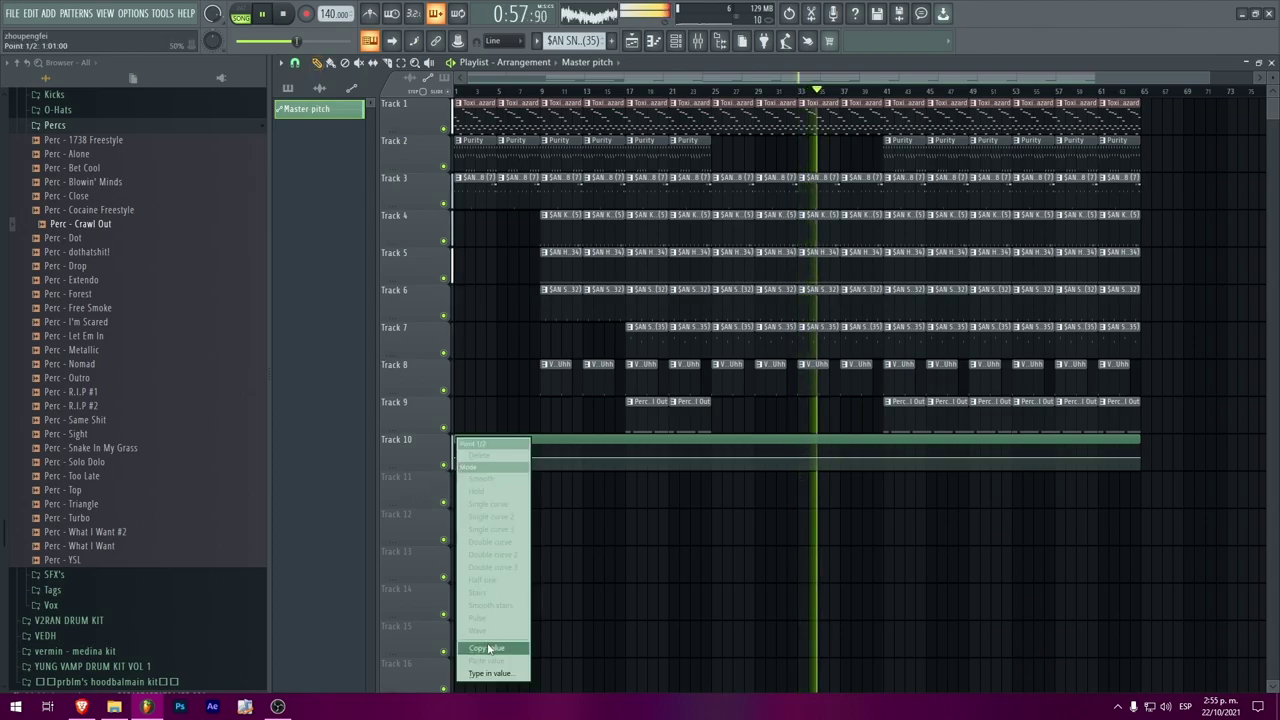
click(488, 649)
right_click(883, 462)
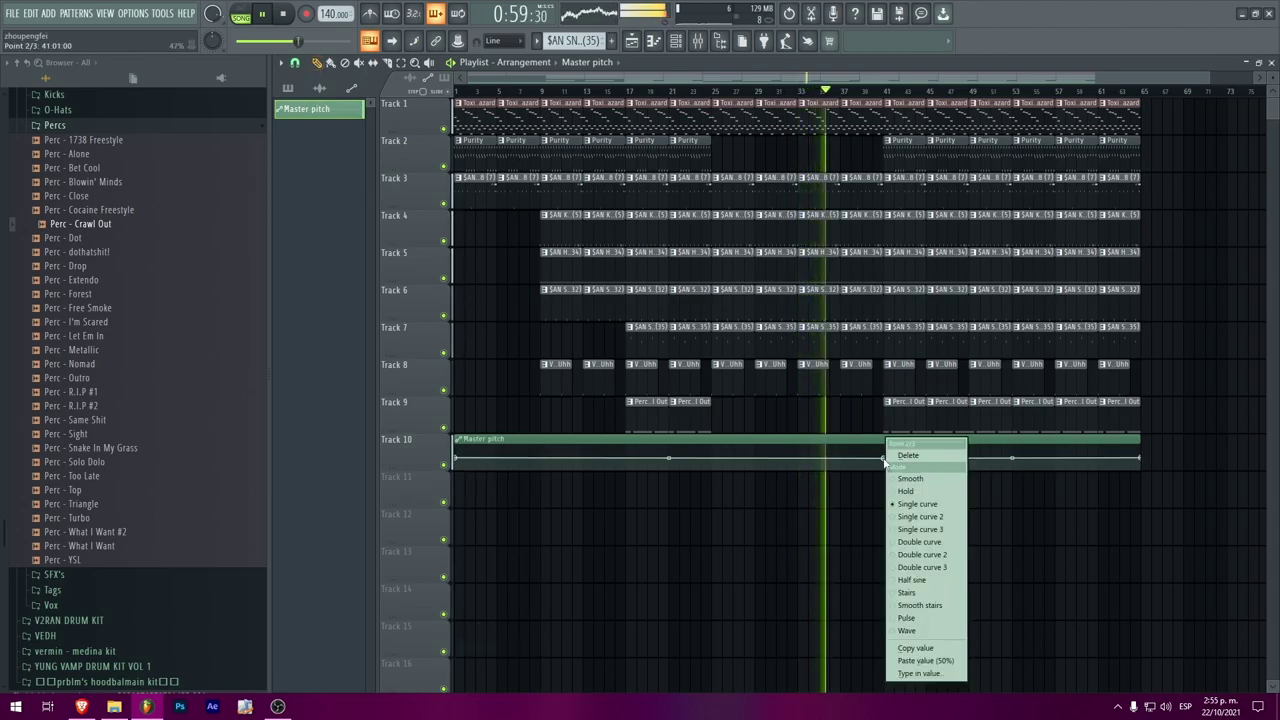
click(925, 660)
Step: Add a 0% pitch automation point at bar 49 in Smooth mode and delete the end point at bar 65
click(873, 93)
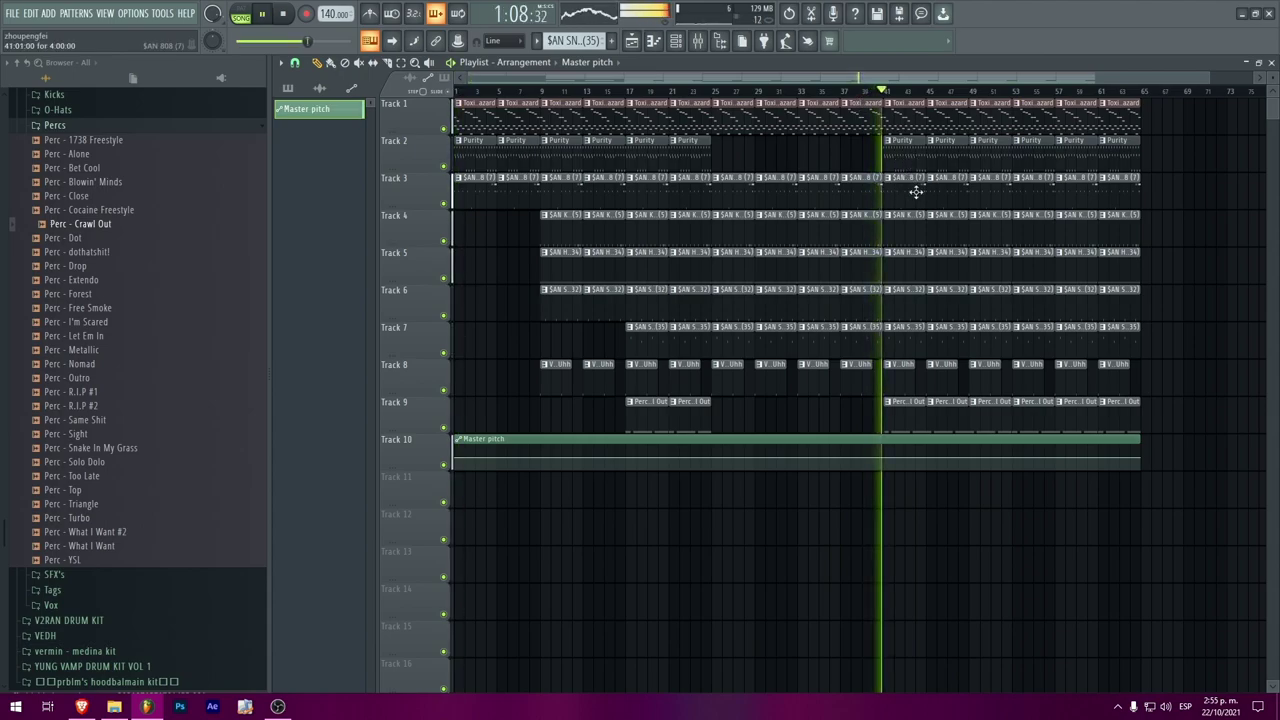
right_click(969, 470)
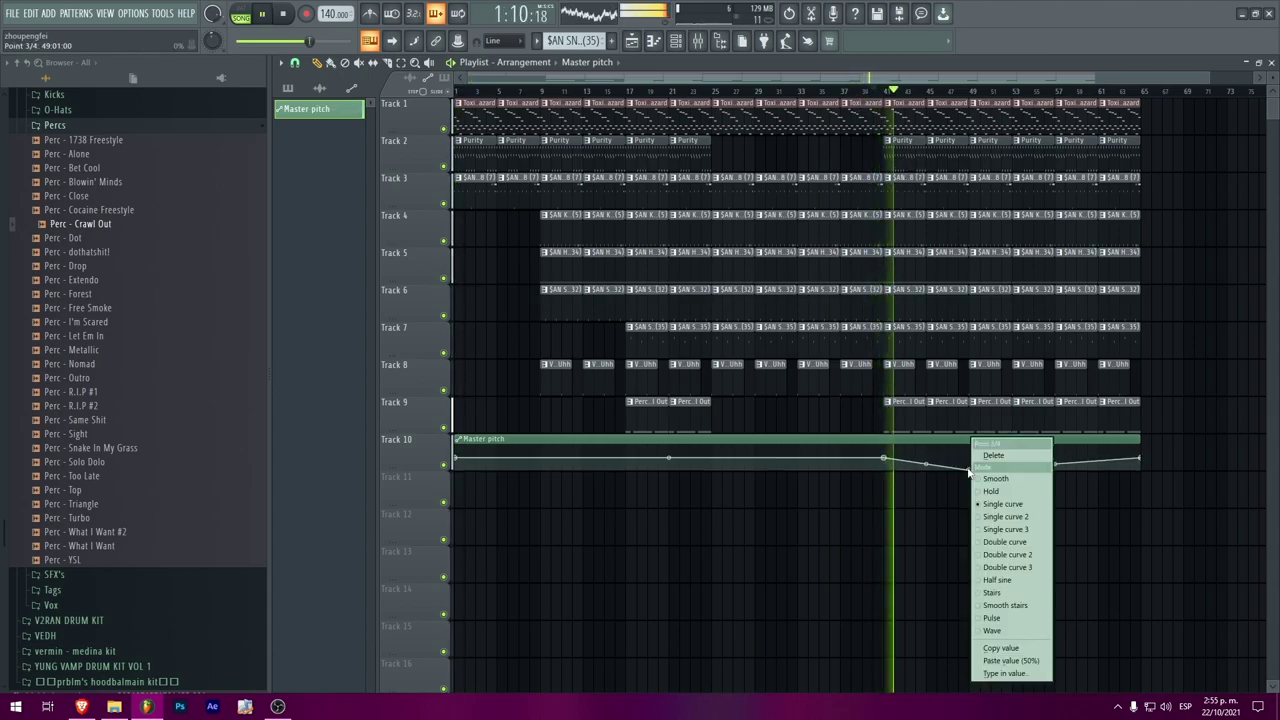
click(996, 480)
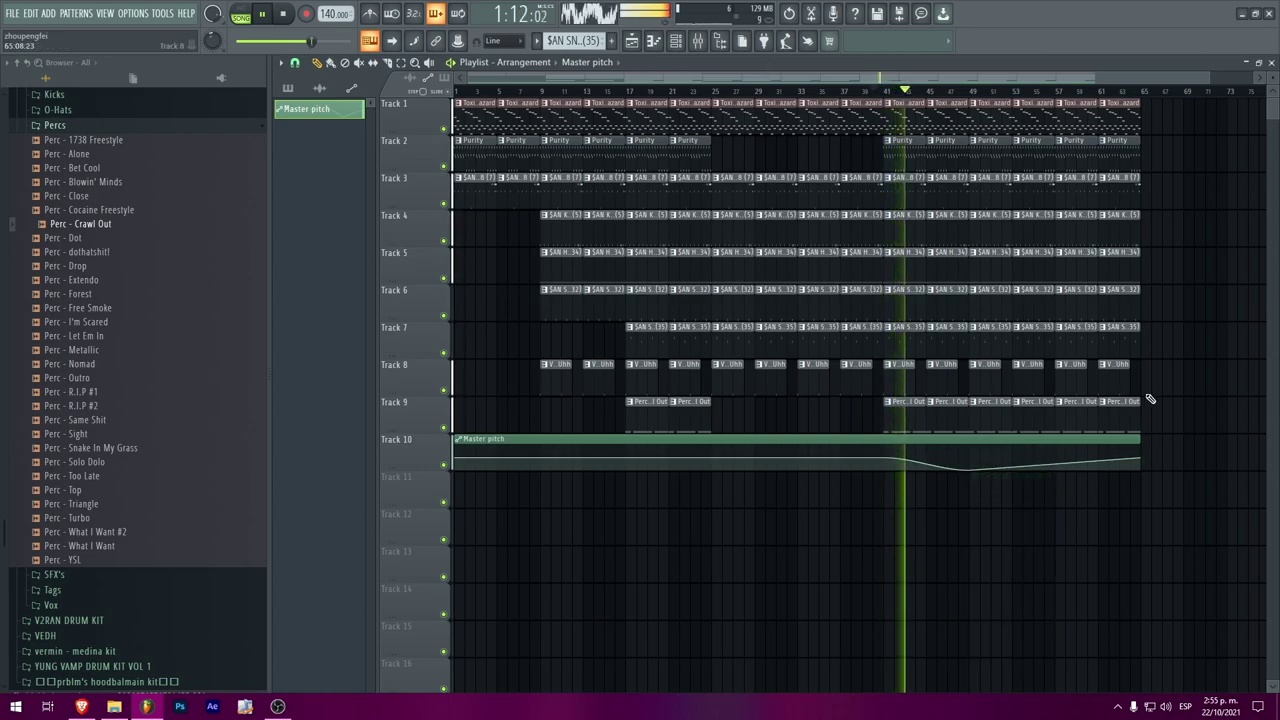
right_click(1140, 467)
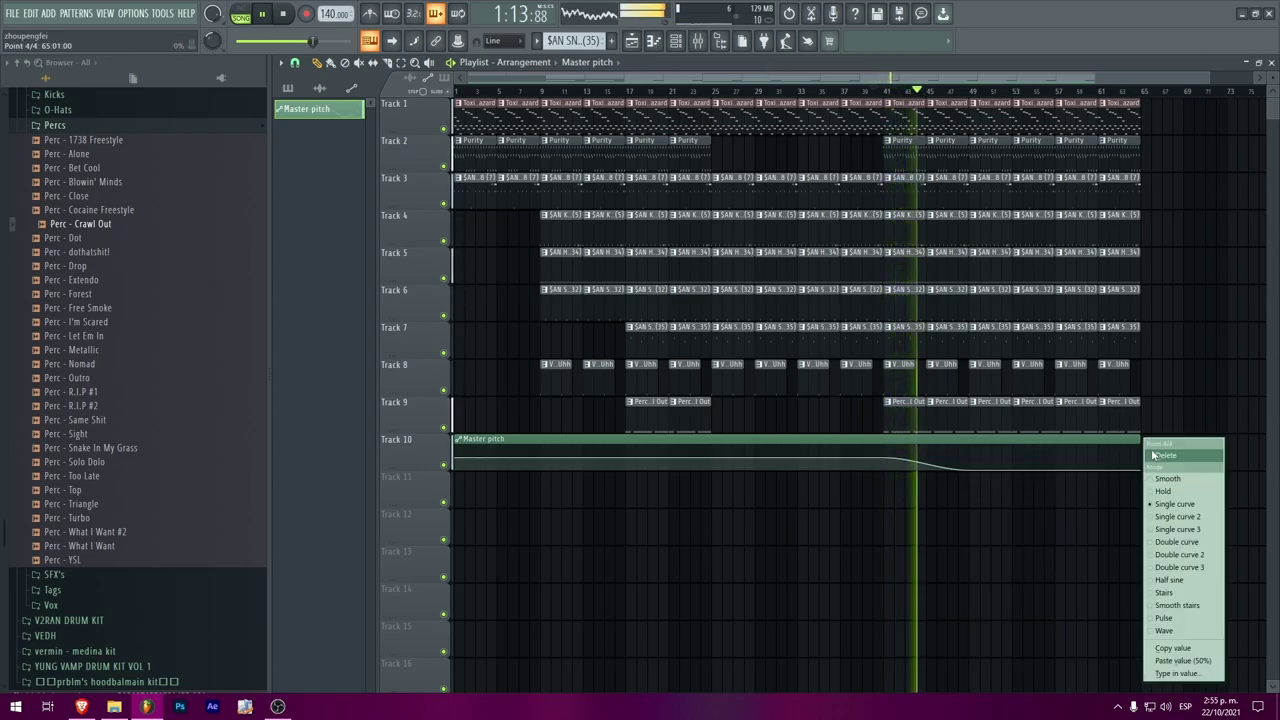
click(1165, 456)
Step: Delete all pattern clips from bar 49 onward and the Purity clips in bars 41 to 48
drag(1165, 435, 987, 101)
key(Delete)
click(317, 63)
click(294, 63)
click(294, 63)
click(294, 63)
click(294, 63)
right_click(905, 155)
right_click(947, 158)
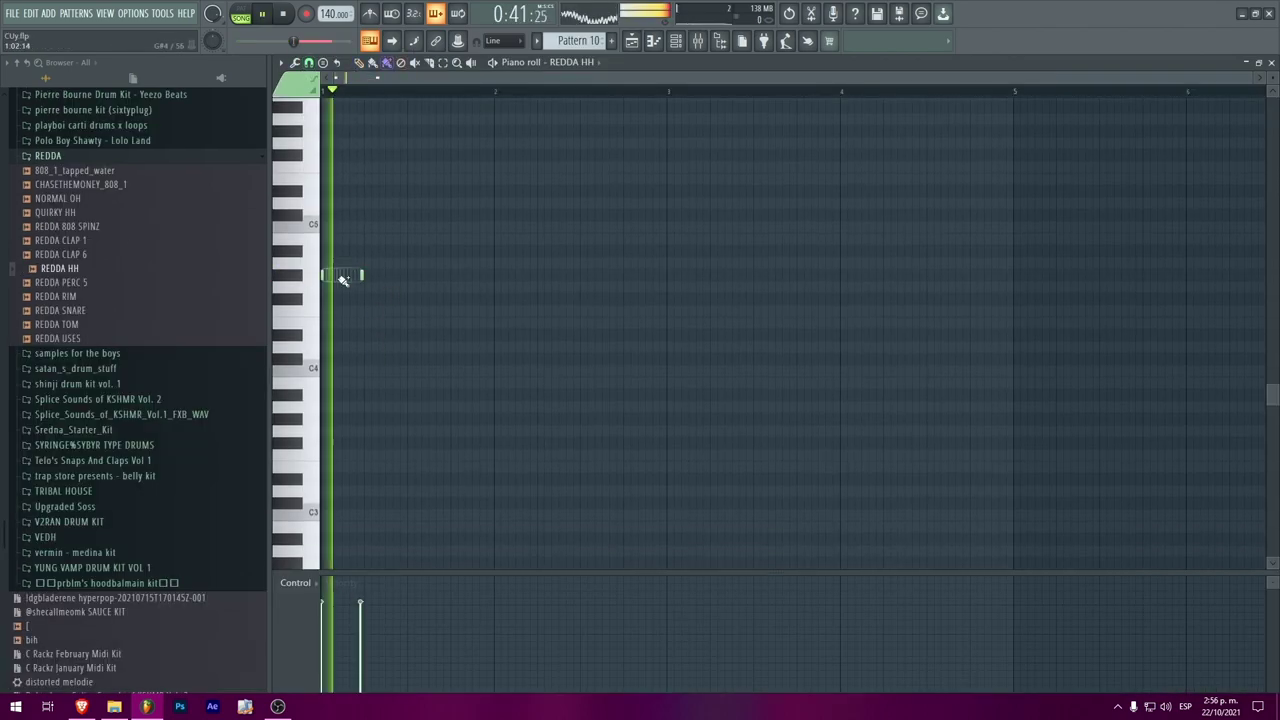
Step: Try descending groups of short REDDA HH notes in the first bar of Pattern 10
drag(367, 286, 400, 298)
key(space)
scroll(411, 299, up, 2)
right_click(431, 298)
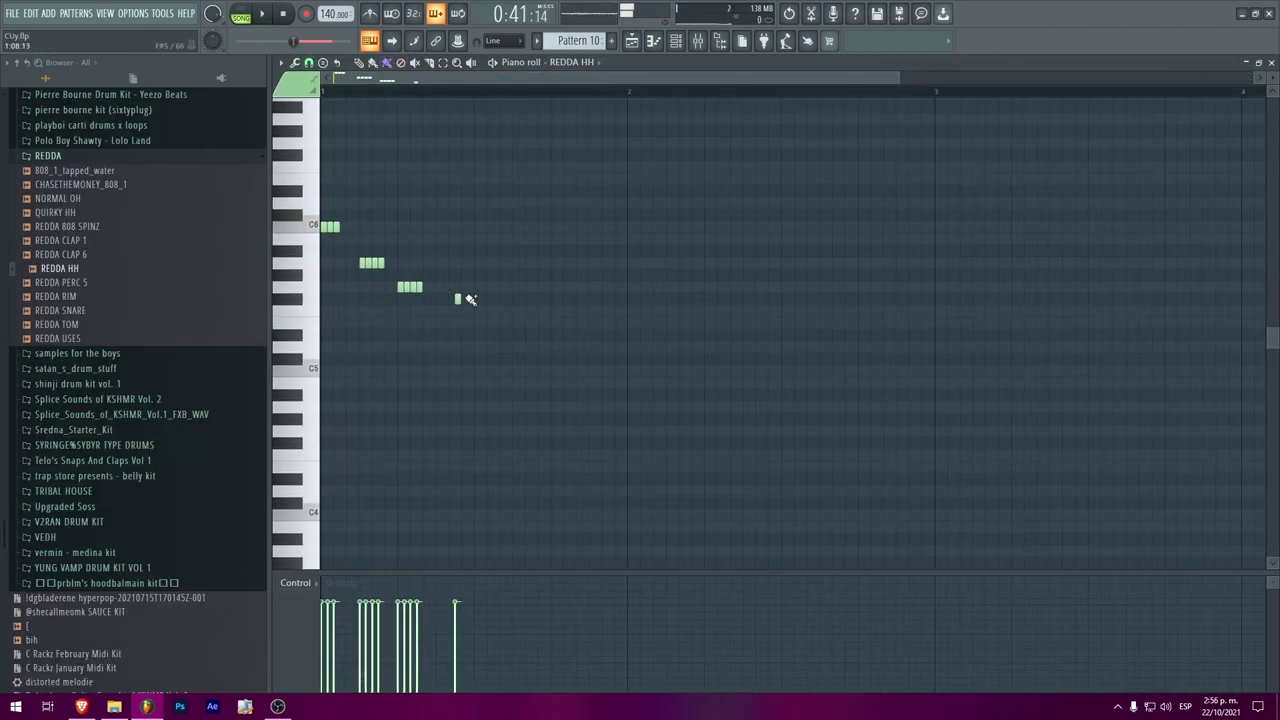
drag(425, 364, 478, 397)
key(F6)
key(F7)
scroll(614, 277, down, 1)
scroll(560, 260, down, 4)
drag(484, 216, 535, 217)
right_click(490, 219)
right_click(476, 216)
scroll(400, 195, up, 3)
Step: Set the piano roll snap to 1/6 step and paint descending bursts of rapid REDDA HH notes across bar 1
click(309, 63)
click(330, 138)
drag(322, 323, 365, 347)
key(space)
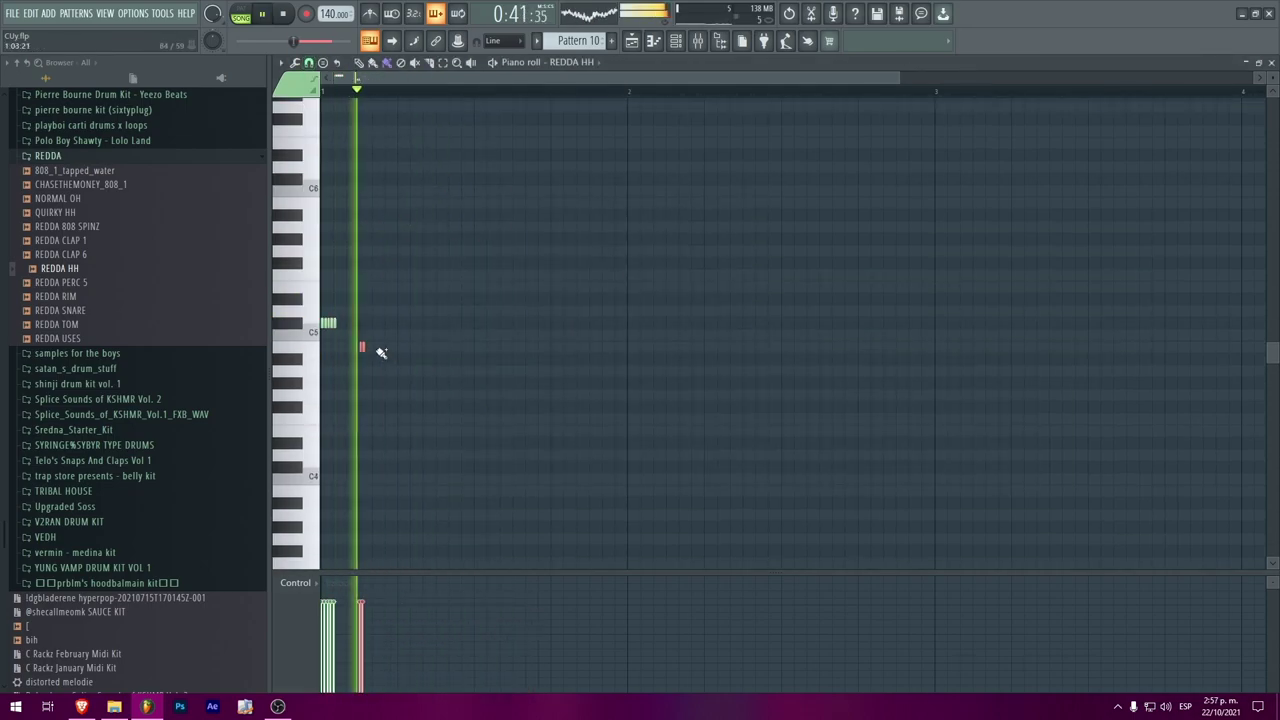
drag(398, 395, 412, 395)
click(445, 418)
click(487, 442)
key(space)
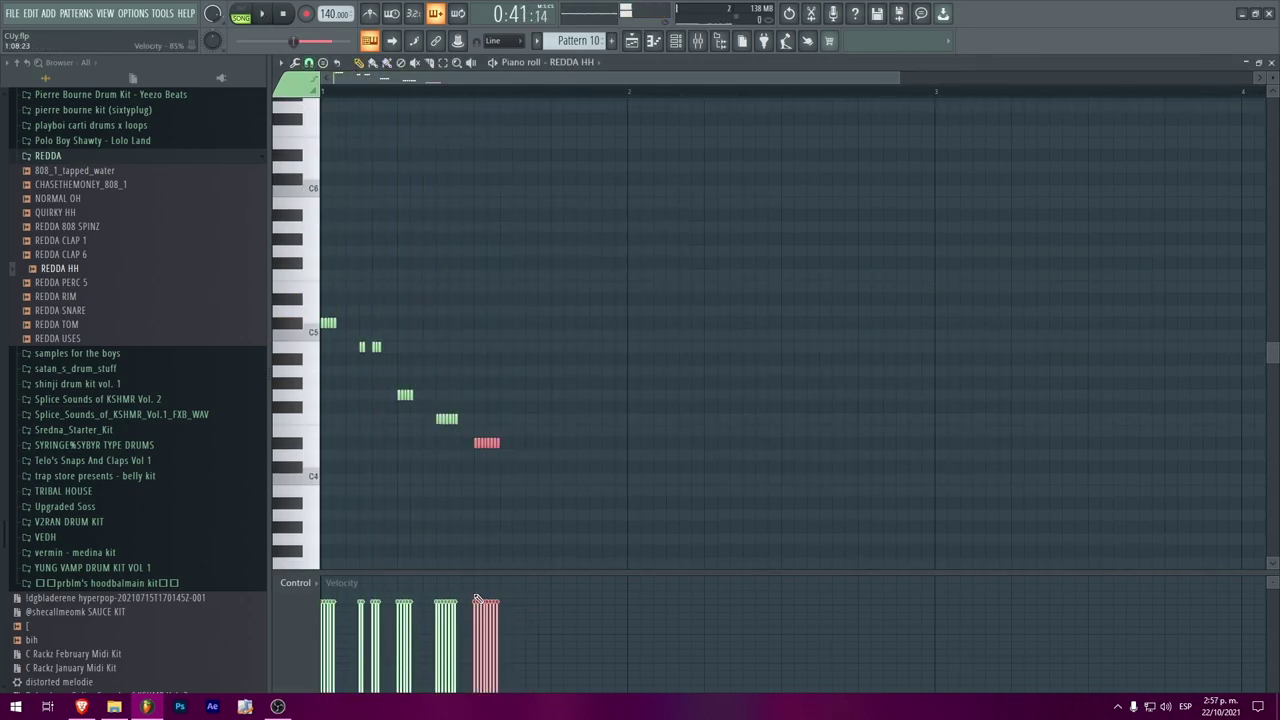
key(space)
scroll(543, 243, down, 4)
drag(491, 343, 606, 543)
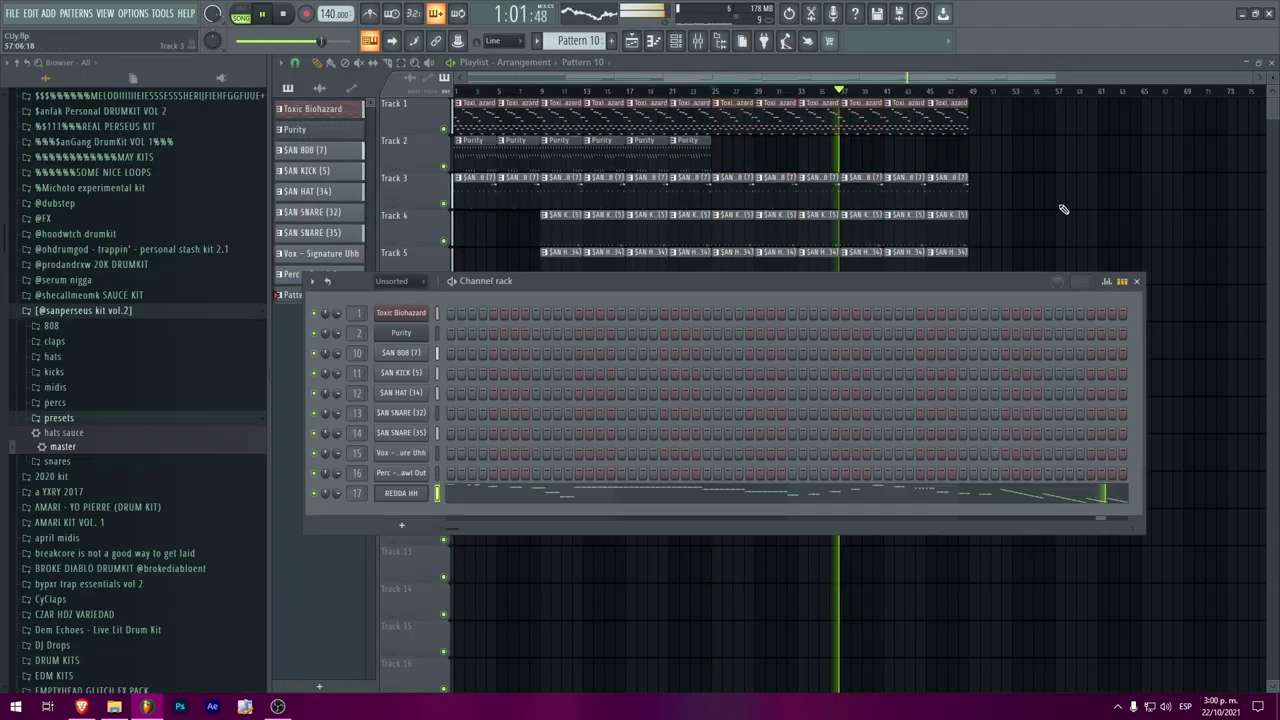
Step: Set the playlist snap to Bar, play from bar 25 and delete the Toxic Biohazard clips in bars 25 to 32
key(F6)
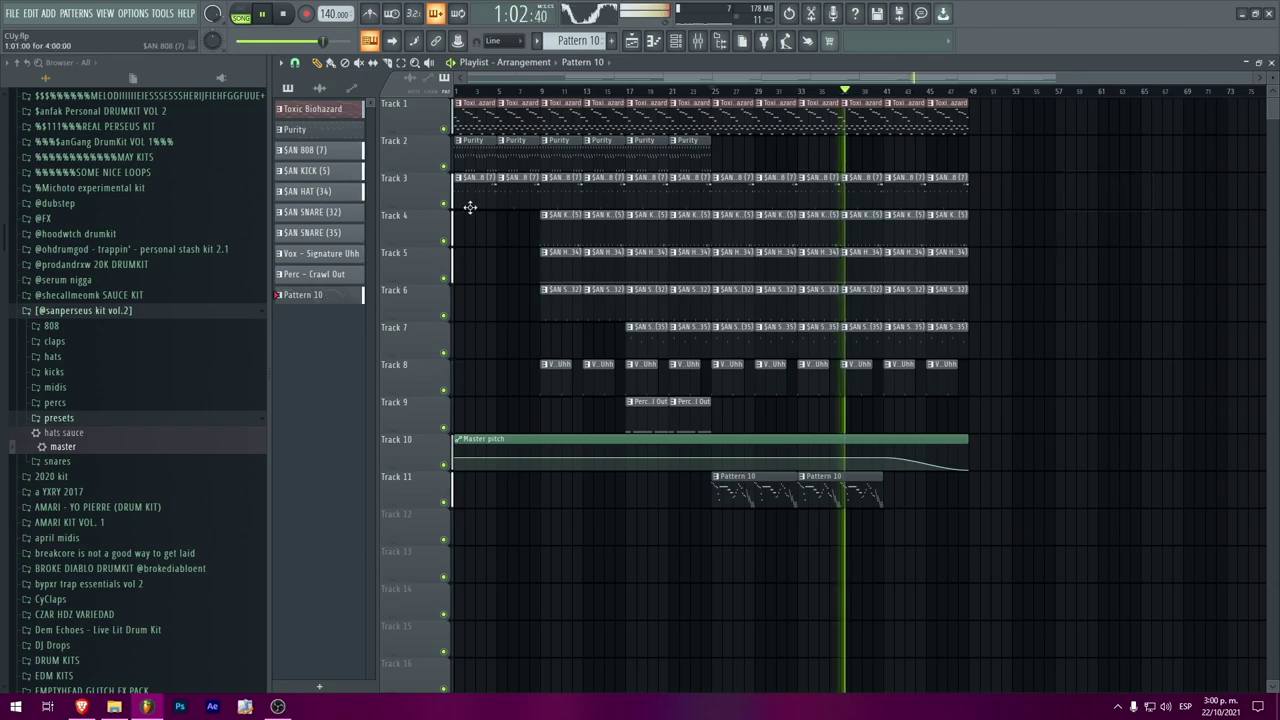
click(297, 63)
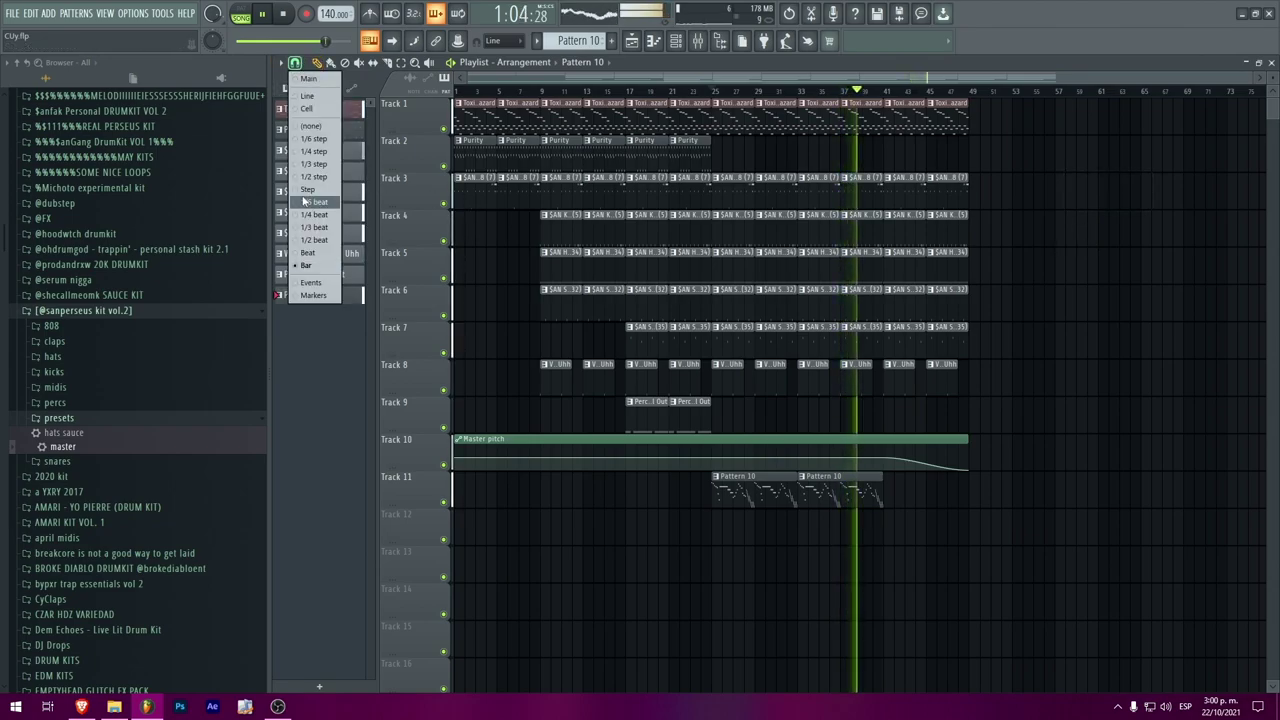
click(308, 265)
click(298, 64)
click(298, 64)
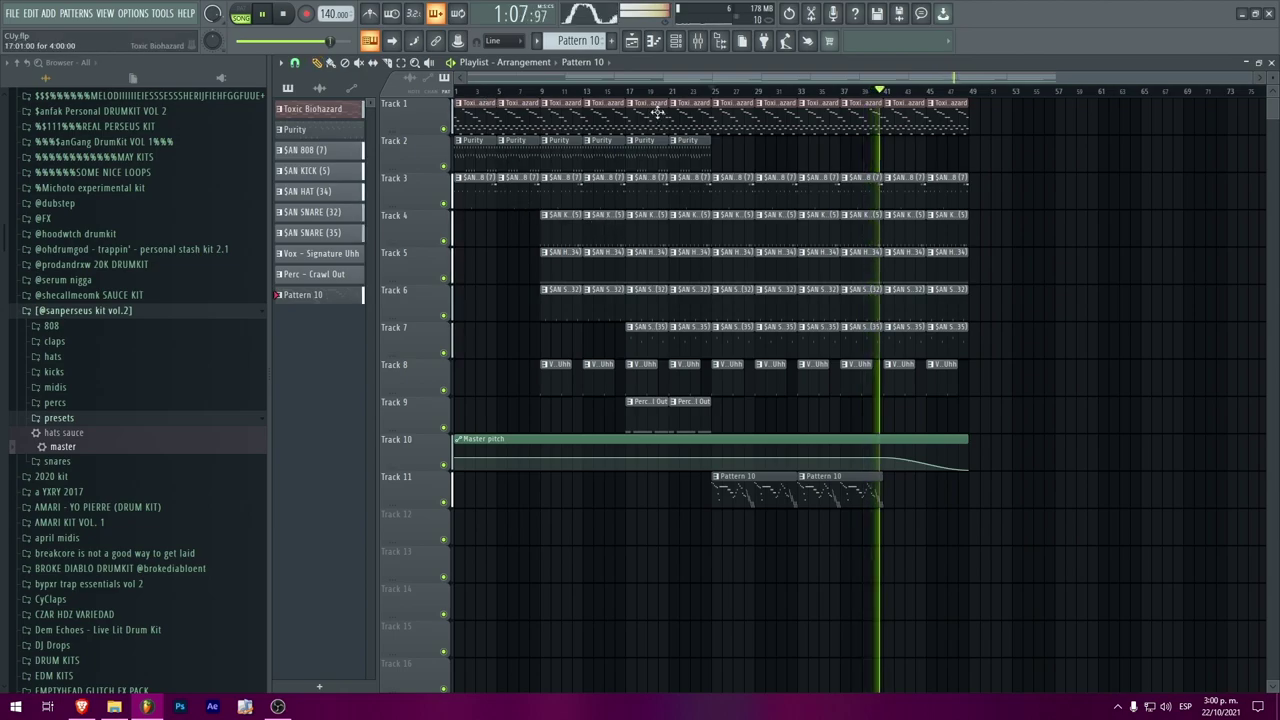
click(716, 91)
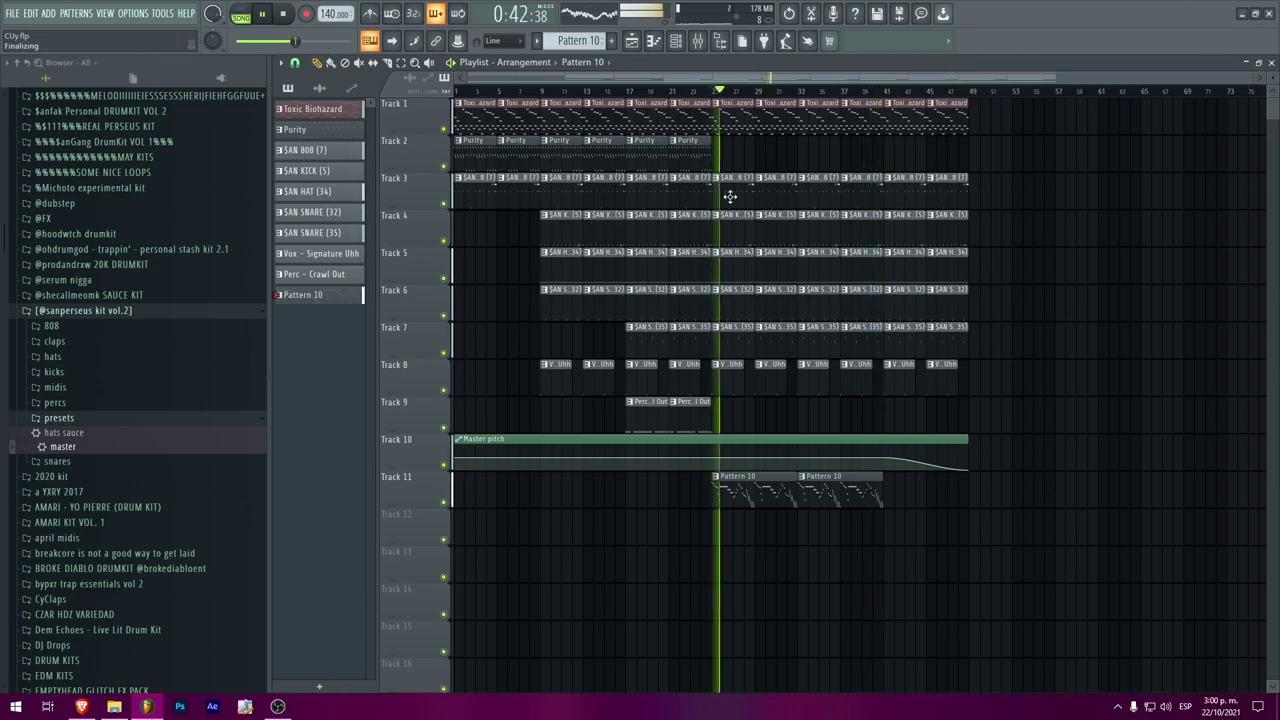
right_click(737, 121)
right_click(775, 120)
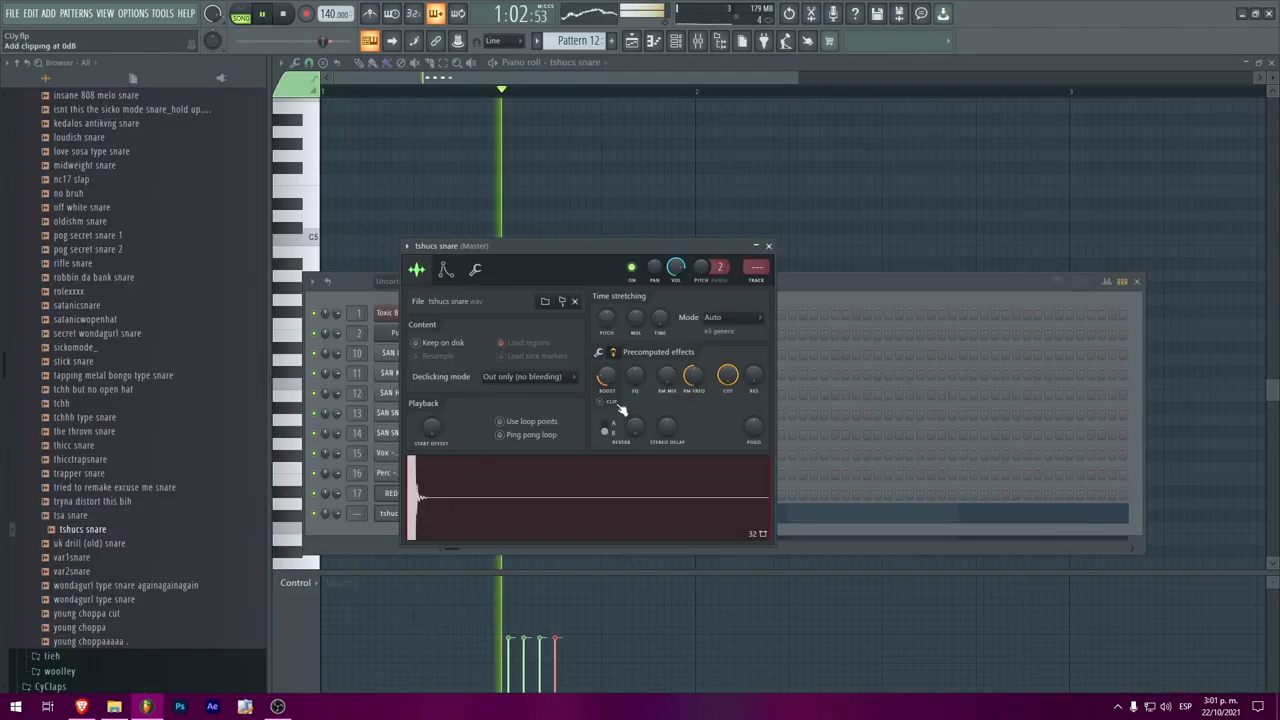
Step: Close the tshucs snare channel settings and paint four adjacent A4 notes at beat 3 of bar 1 in Pattern 12
click(768, 246)
click(732, 67)
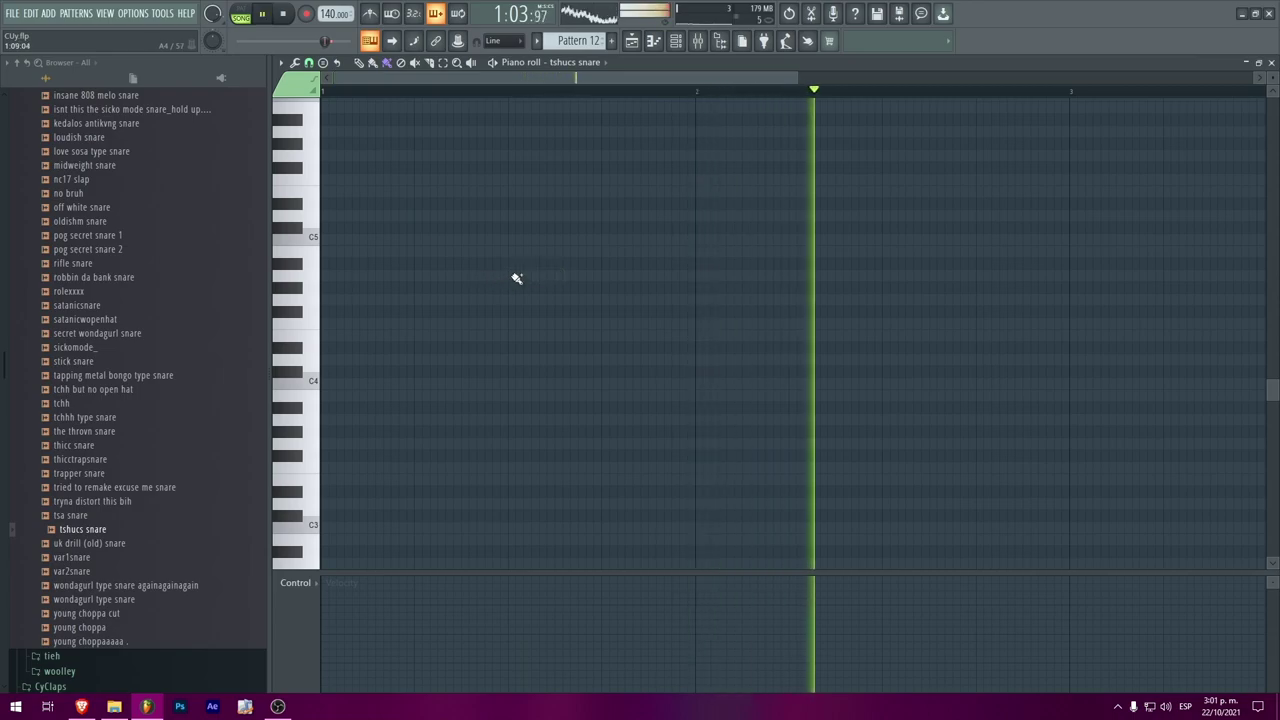
drag(513, 276, 536, 276)
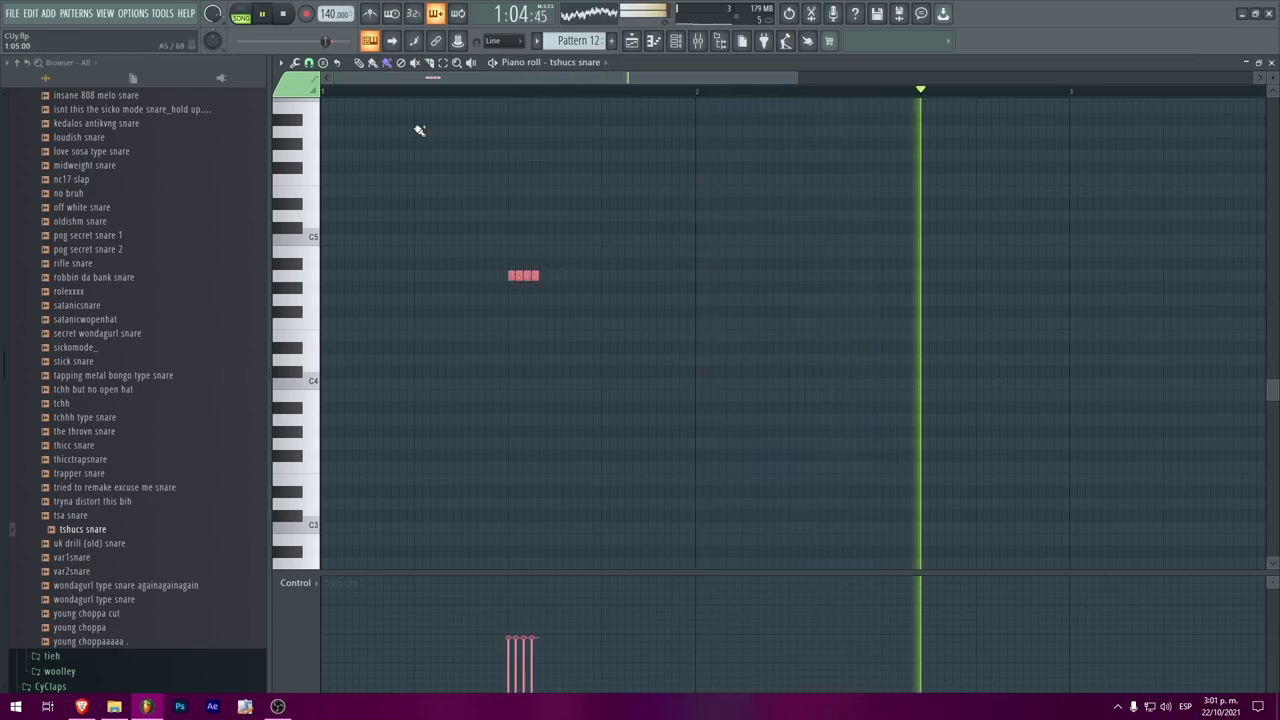
click(285, 13)
key(space)
key(space)
key(space)
Step: Thin out the tshucs snare burst and extend it into four evenly spaced A4 hits from beat 3
right_click(520, 278)
key(space)
right_click(536, 279)
key(space)
click(544, 278)
key(space)
key(space)
click(560, 276)
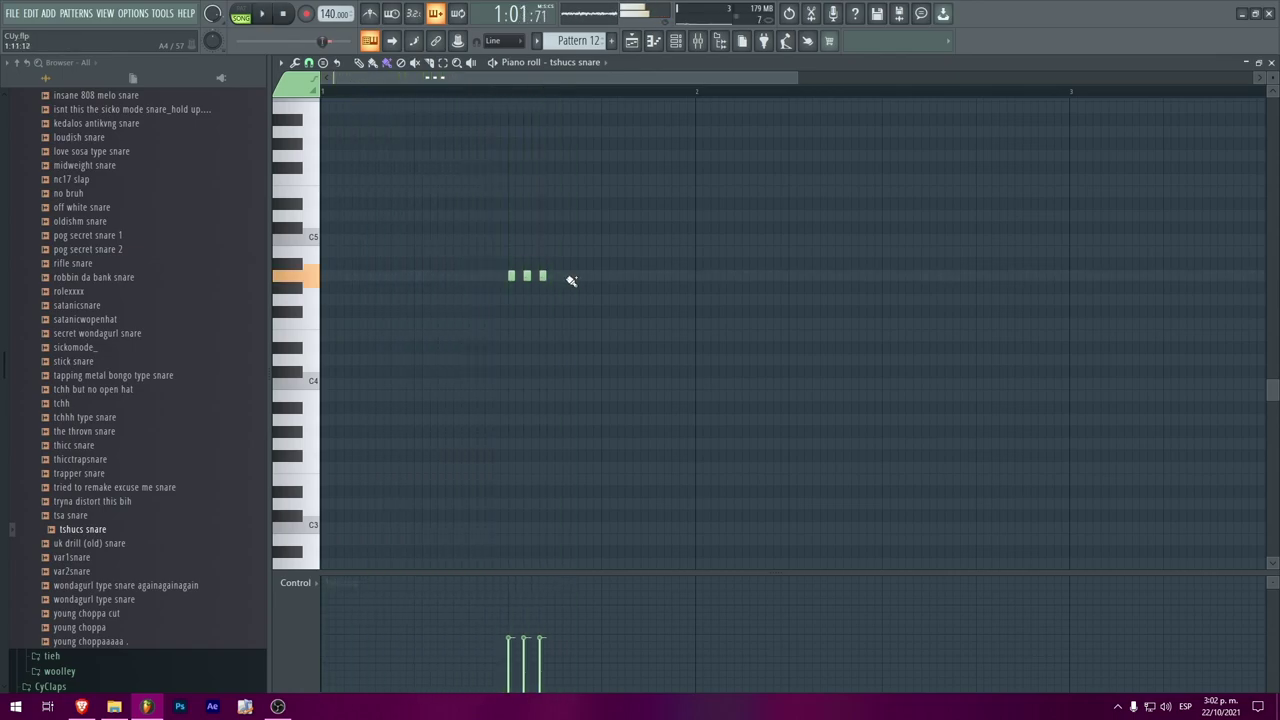
Step: Try two further A4 snare hits leading up to and on beat 4 of bar 1
click(581, 276)
click(605, 276)
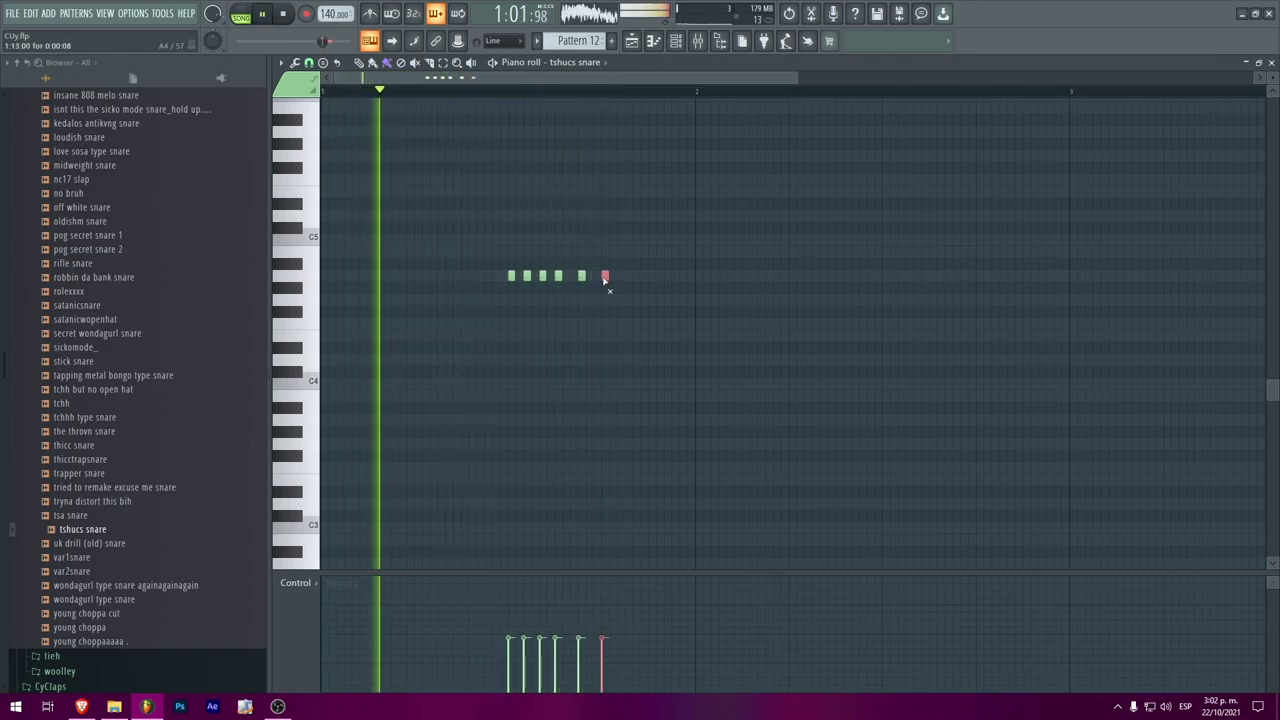
right_click(605, 276)
right_click(581, 276)
right_click(558, 276)
key(space)
key(space)
click(558, 276)
Step: Add a burst of four adjacent A4 snare hits at beat 4, followed by single hits descending on F4, E4 and D4
click(608, 276)
click(620, 276)
click(628, 276)
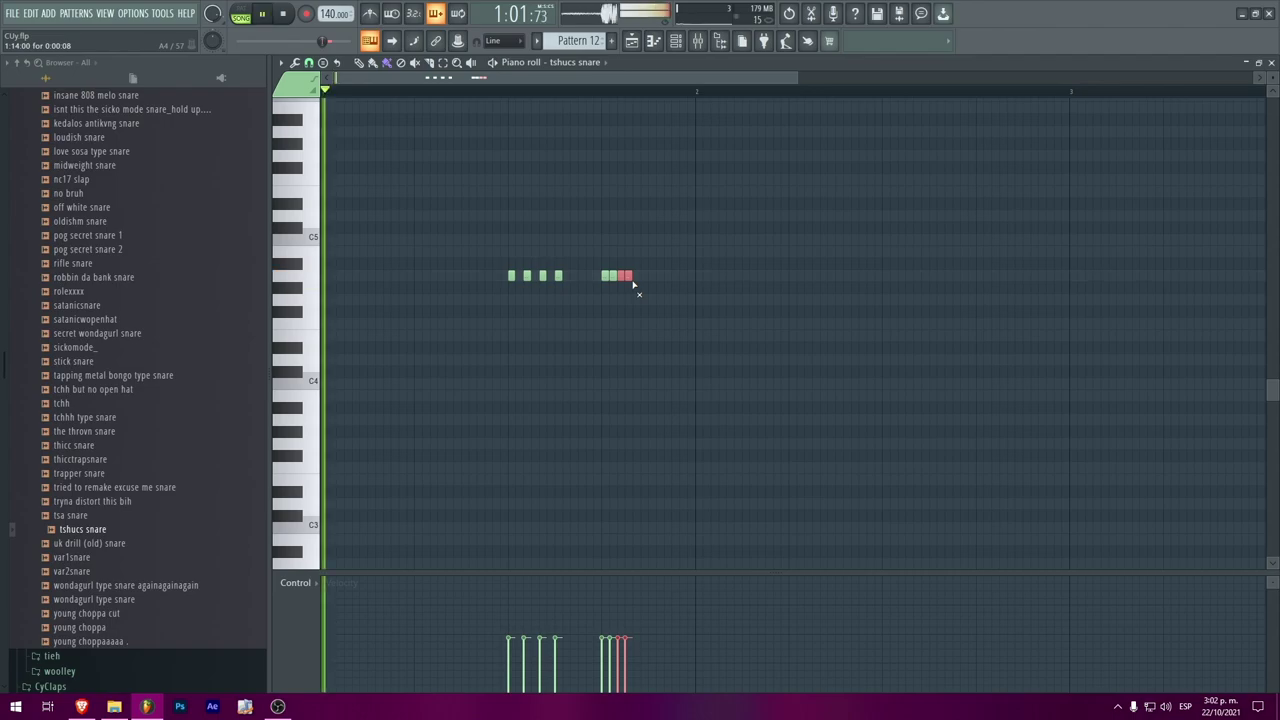
click(651, 324)
click(667, 336)
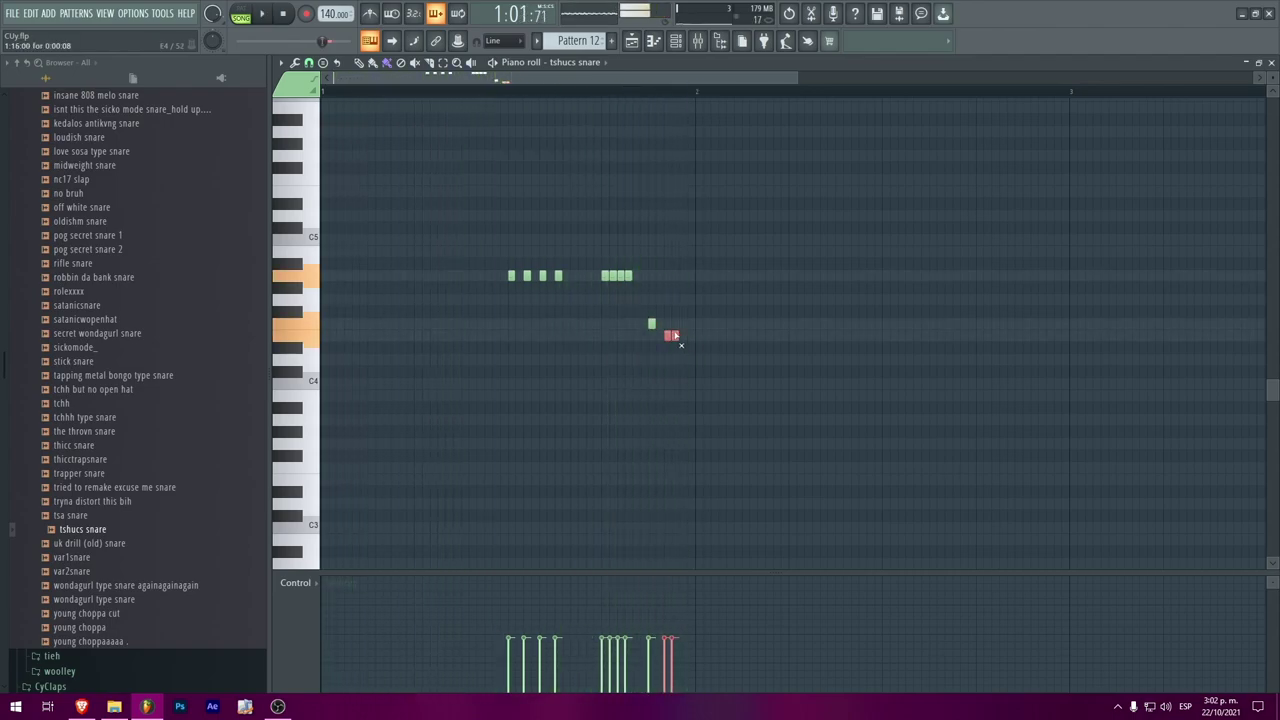
click(683, 359)
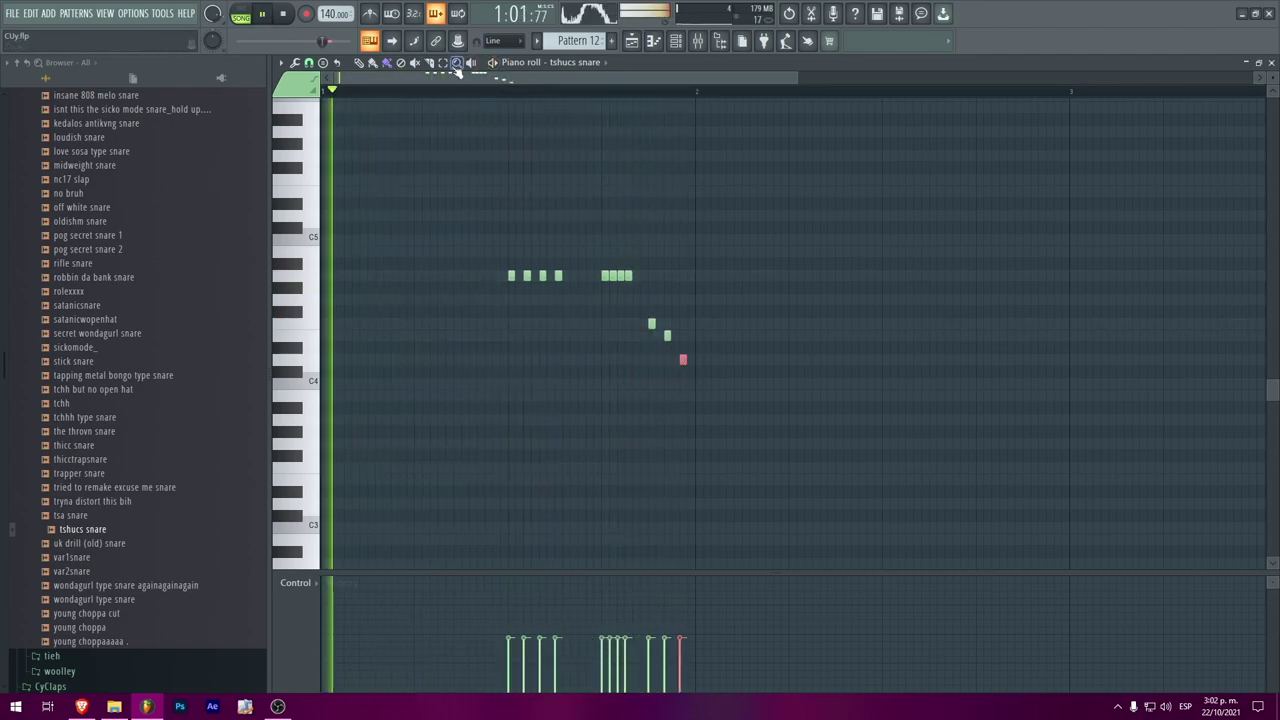
Step: Transpose all the tshucs snare notes in Pattern 12 up one octave
drag(843, 450, 514, 157)
key(ctrl+Up)
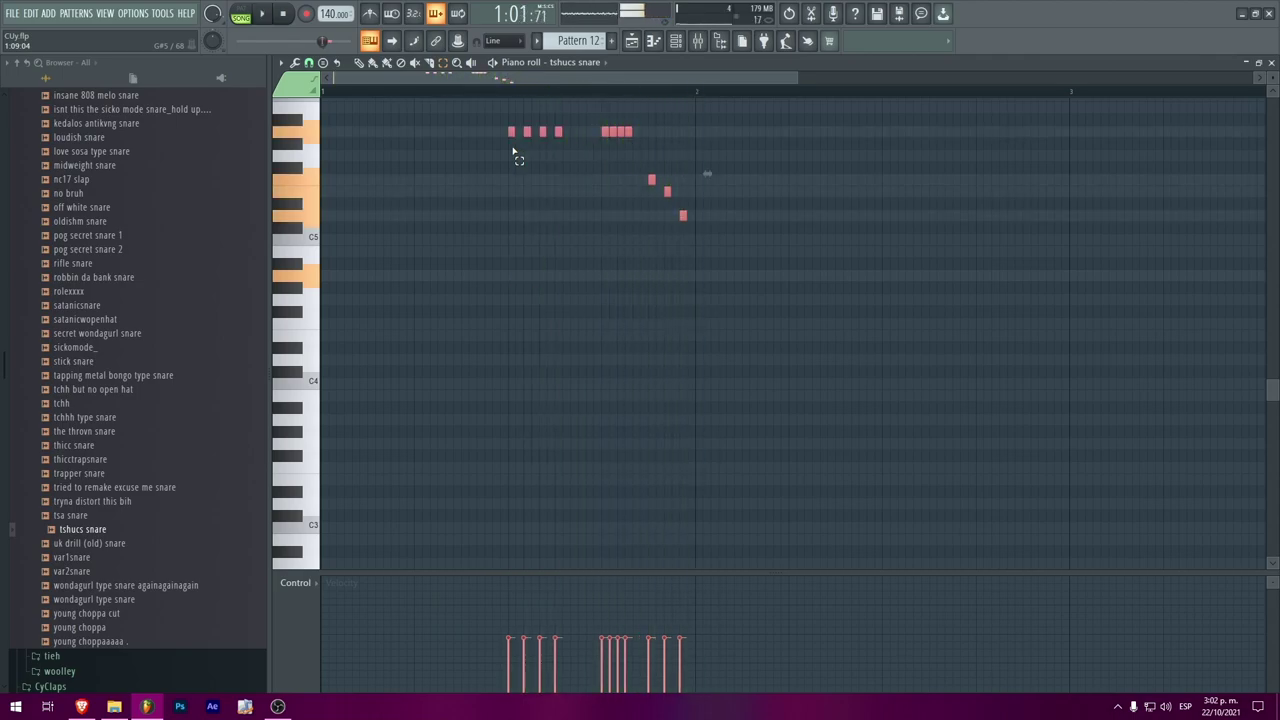
ctrl+click(514, 152)
scroll(497, 130, up, 4)
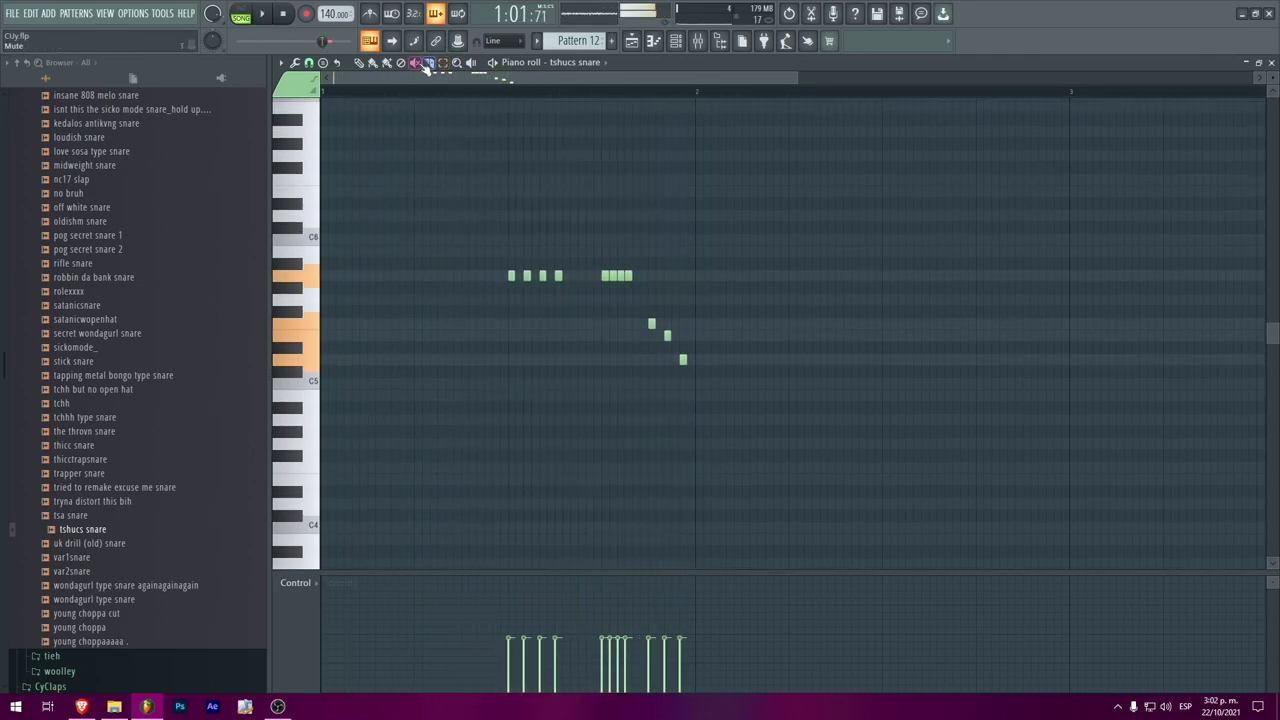
Step: Delete the snare burst at beat 4 and the descending hits after it, and place a single A5 hit on beat 4
click(388, 63)
drag(675, 79, 739, 83)
right_click(538, 336)
right_click(522, 324)
right_click(501, 278)
click(473, 278)
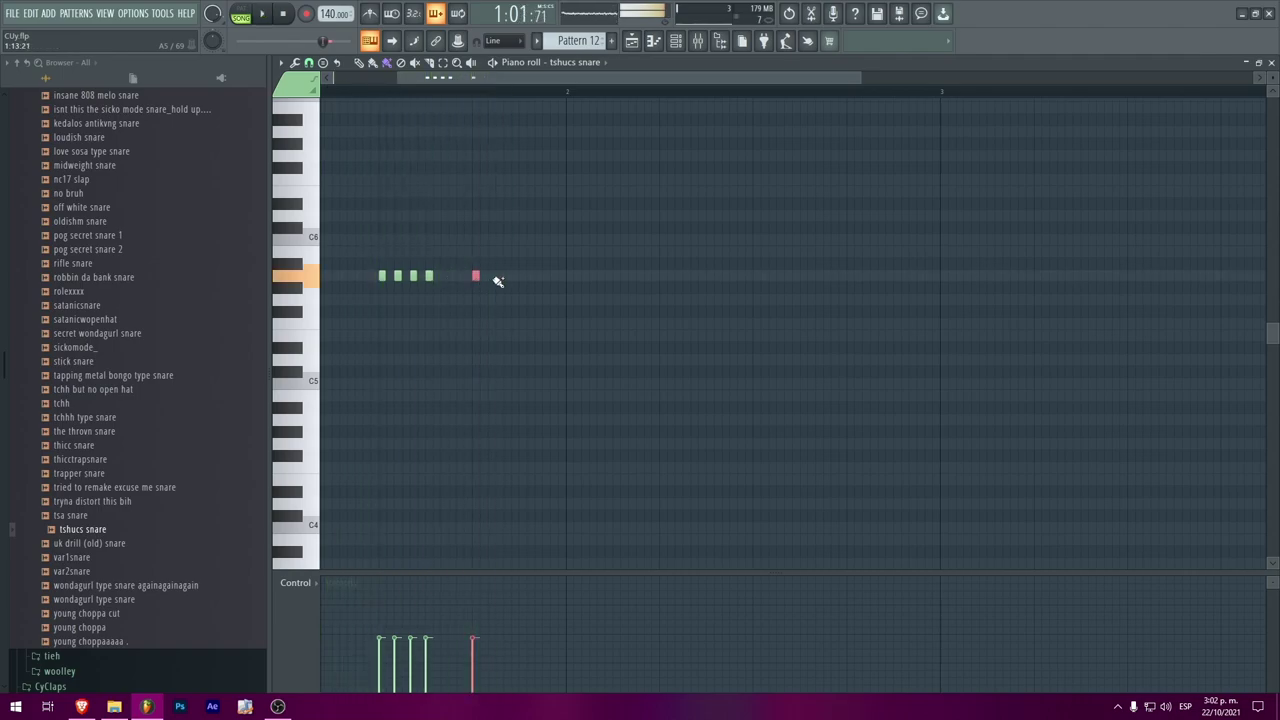
Step: Continue the A5 snare hits after beat 4 into bar 2, spacing them evenly a third of a beat apart
click(526, 280)
click(582, 280)
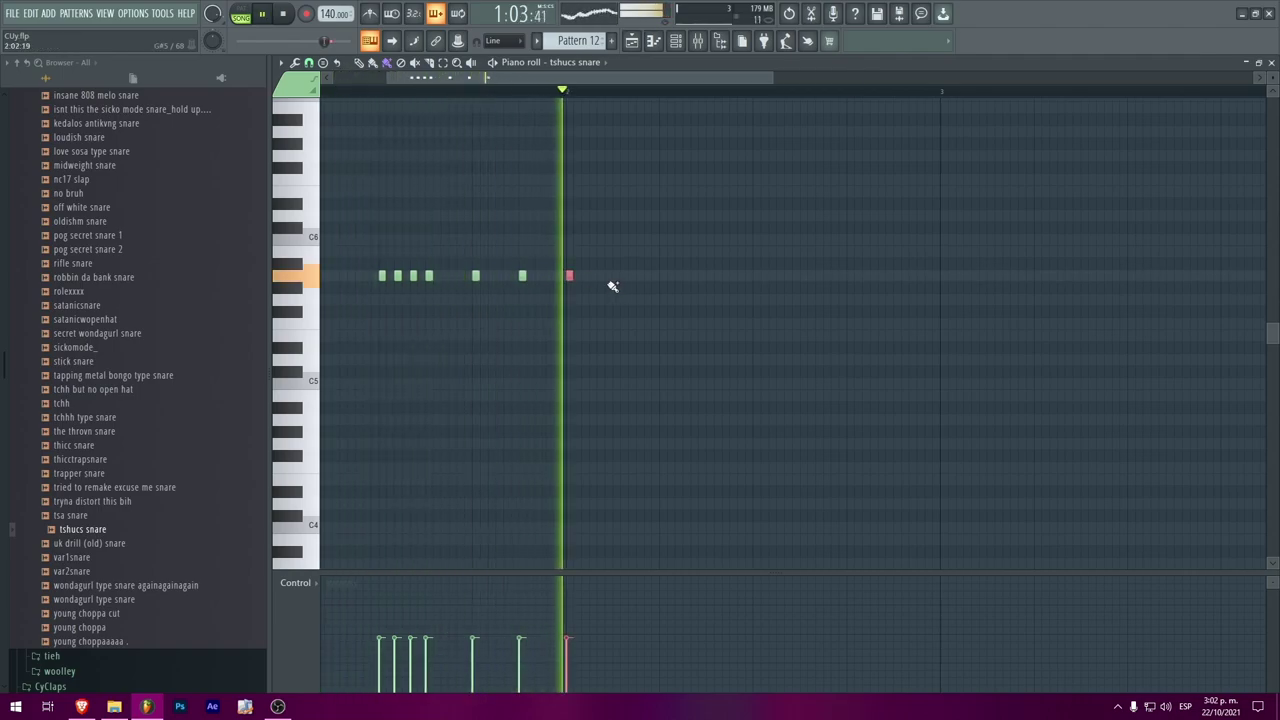
click(507, 277)
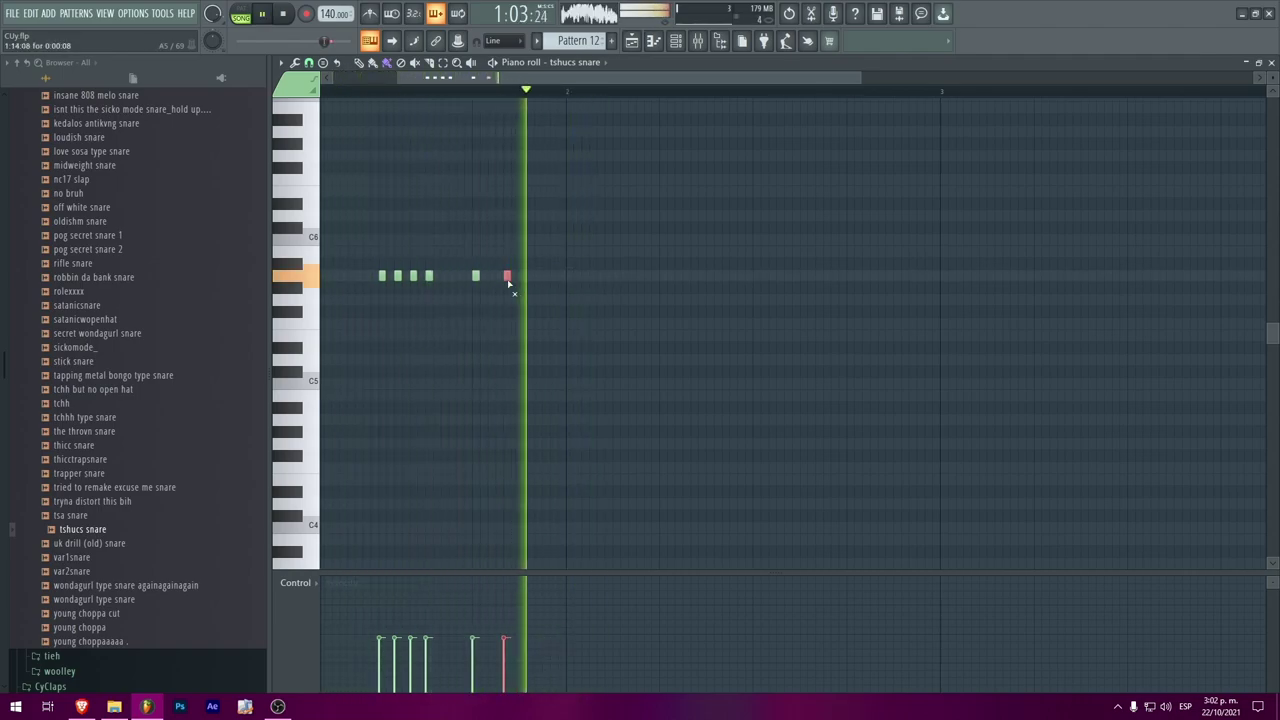
click(570, 278)
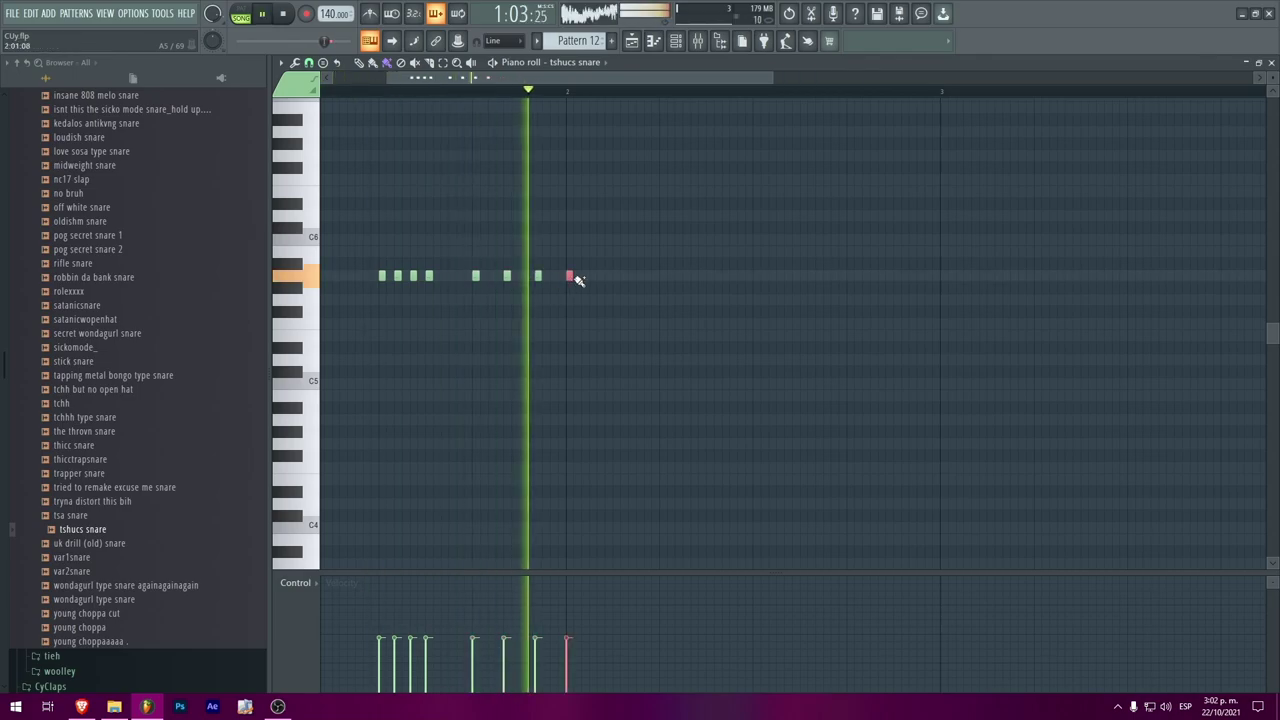
click(613, 281)
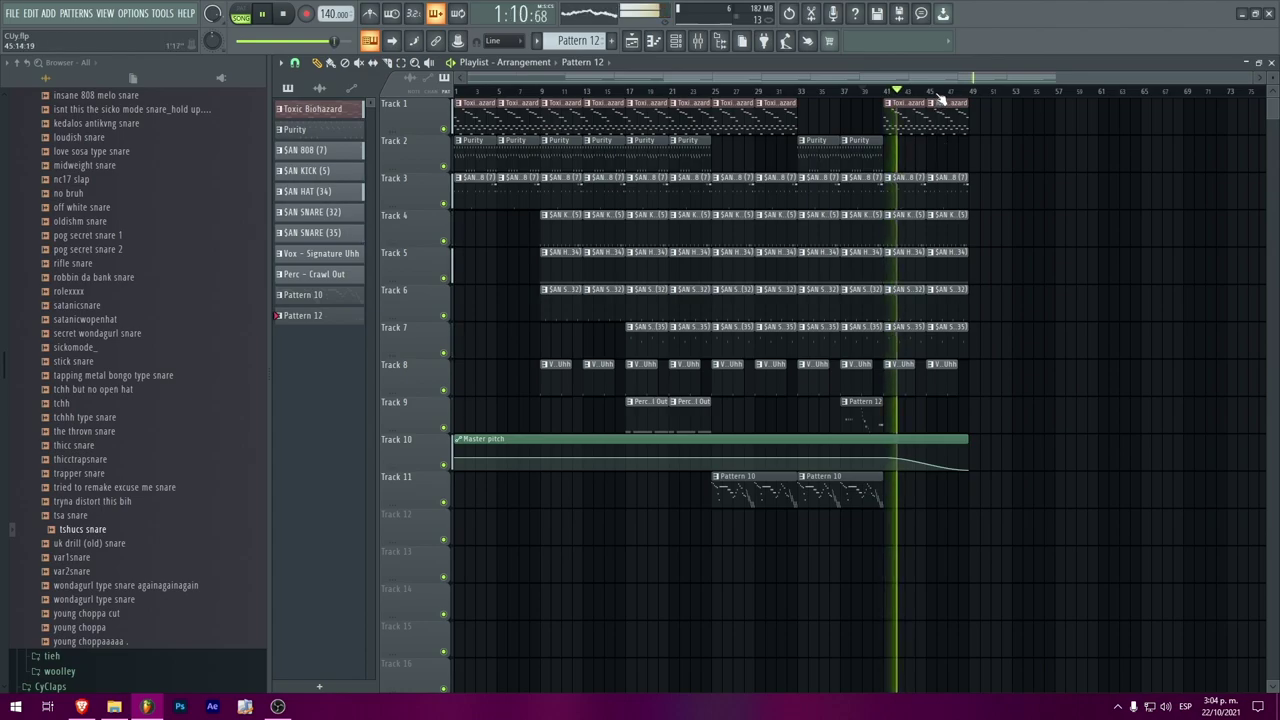
Step: Play back the ending of the arrangement from around bar 46 to check it
click(946, 93)
click(294, 62)
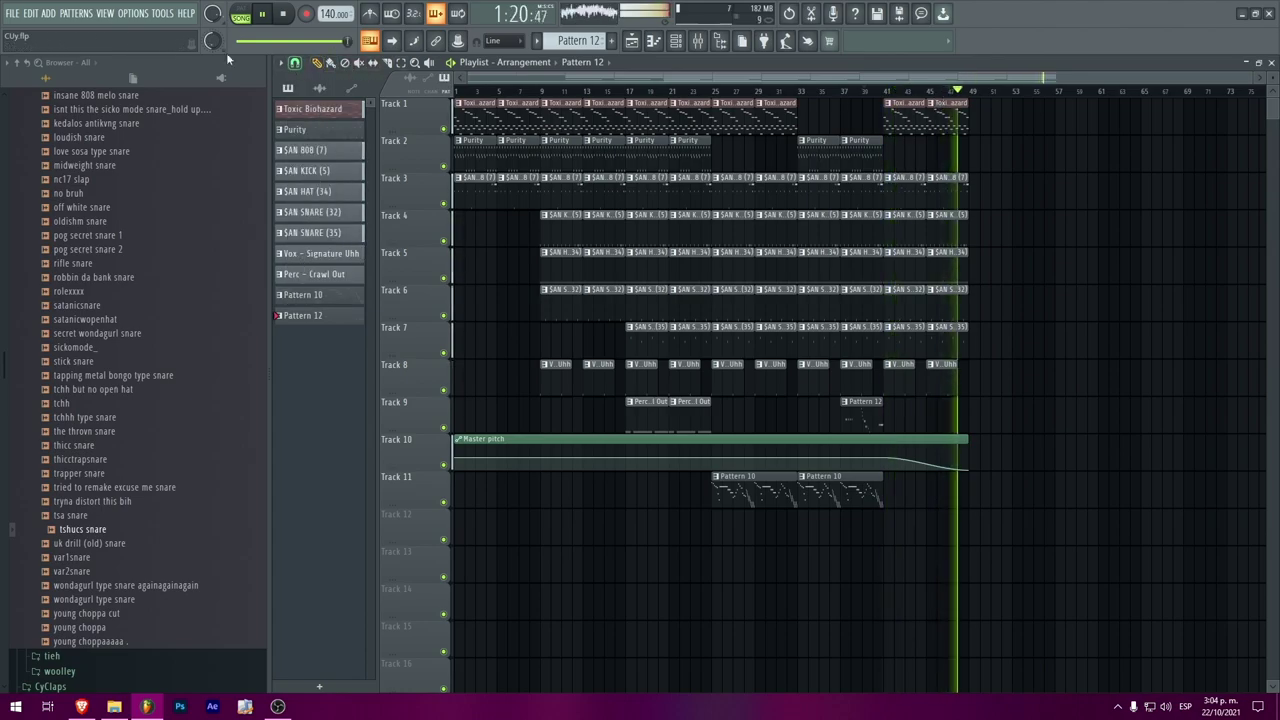
click(20, 14)
click(20, 14)
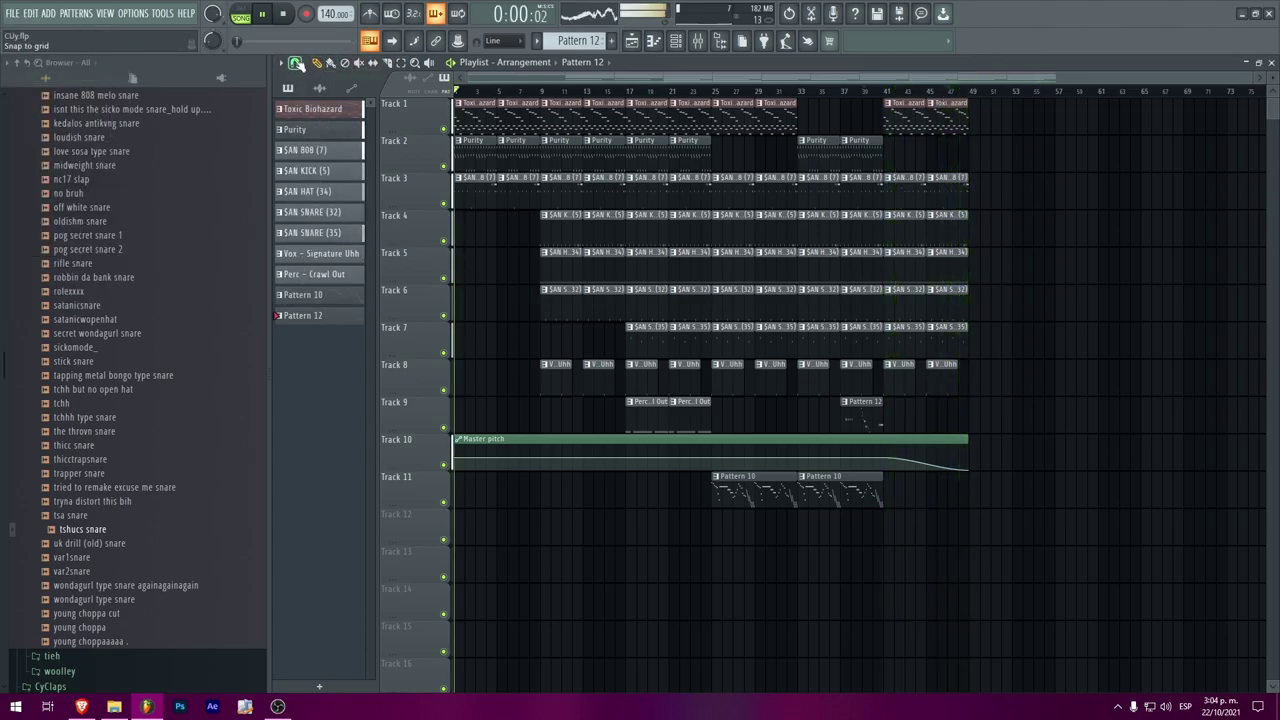
click(294, 62)
click(300, 63)
click(300, 63)
click(300, 63)
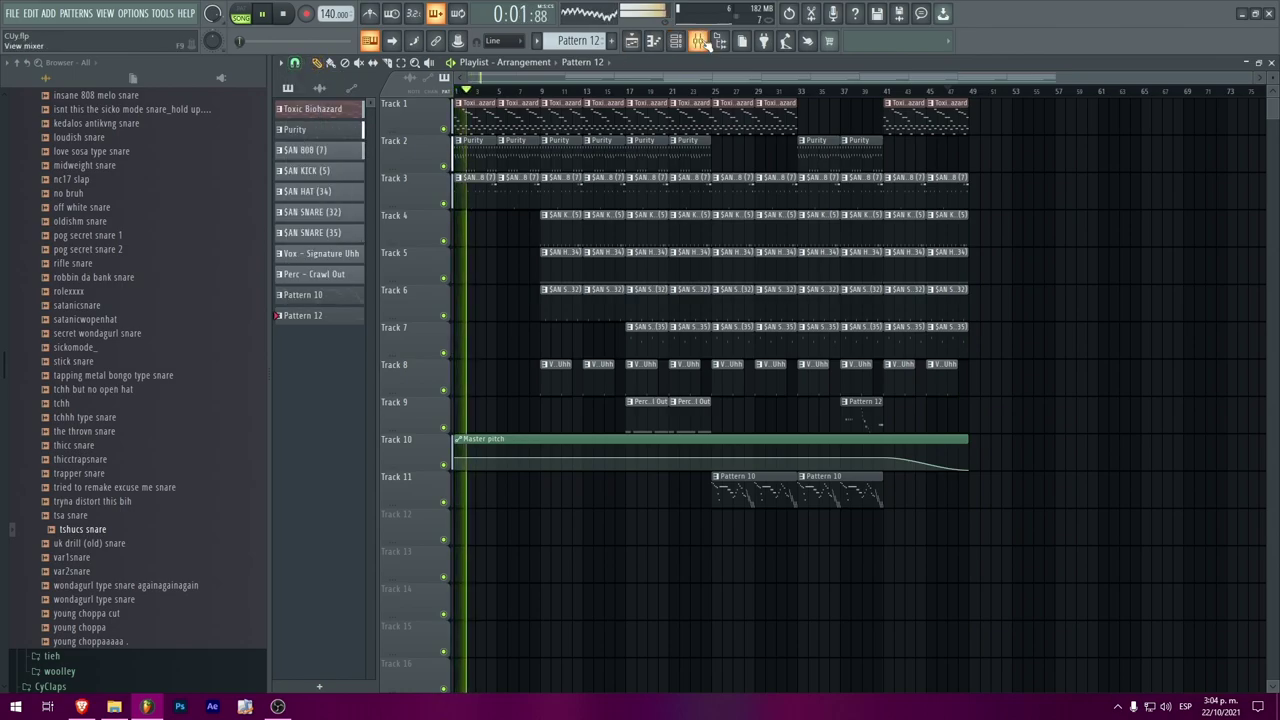
Step: Create an automation clip for the volume of the Master mixer track
click(699, 42)
right_click(497, 350)
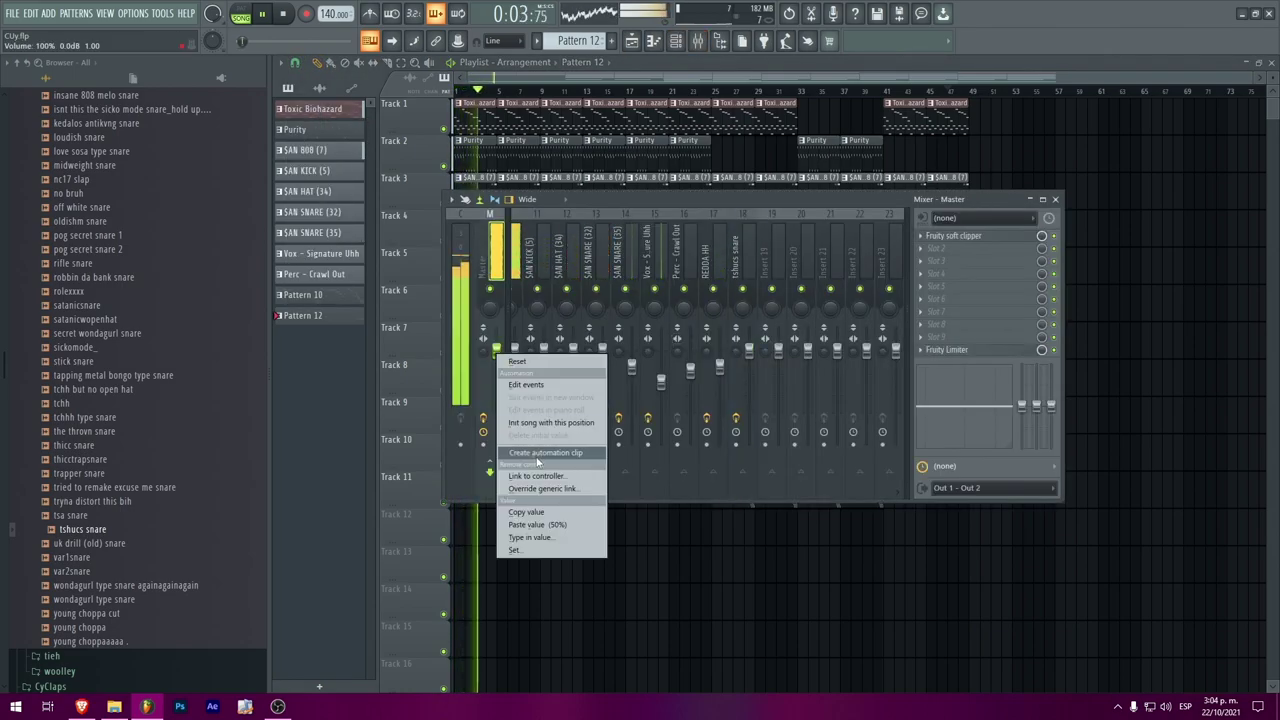
click(543, 453)
mouse_move(963, 513)
mouse_down()
mouse_move(988, 514)
mouse_move(968, 512)
mouse_up()
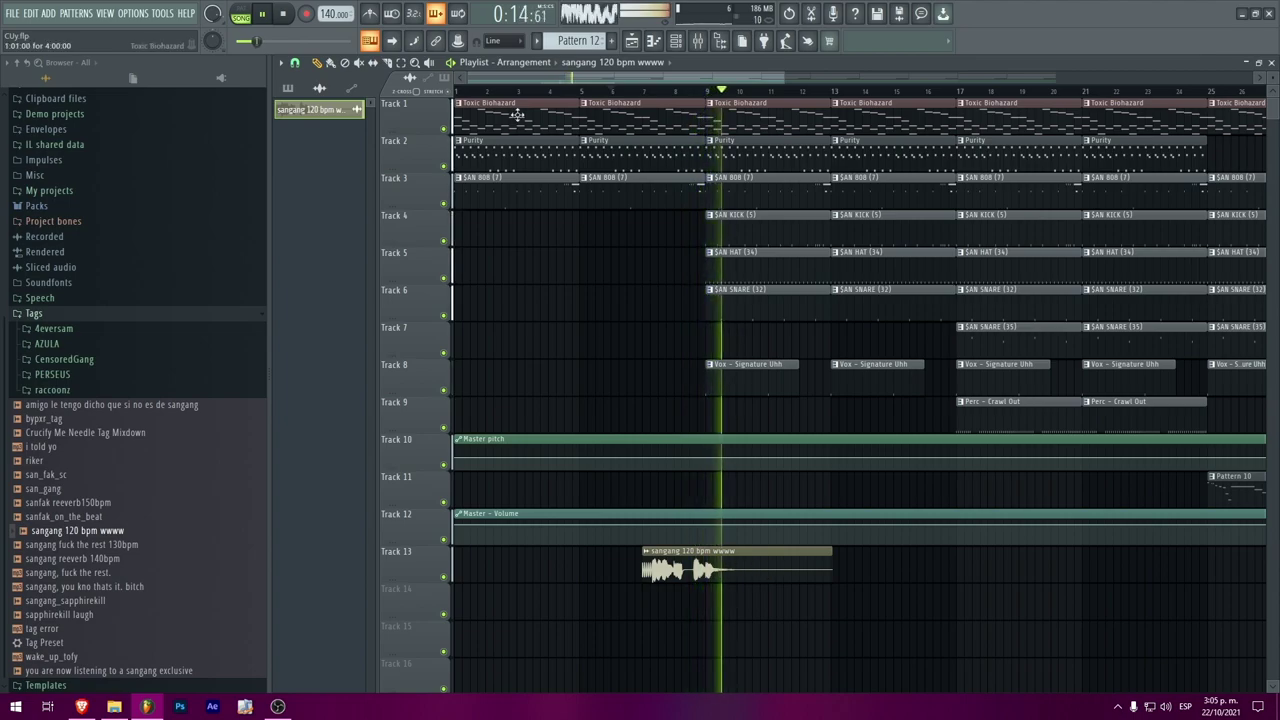
Step: Play the sangang 120 bpm wwww tag from around bar 7 and set the playlist snap to Bar
scroll(557, 92, up, 4)
click(557, 92)
scroll(963, 574, right, 5)
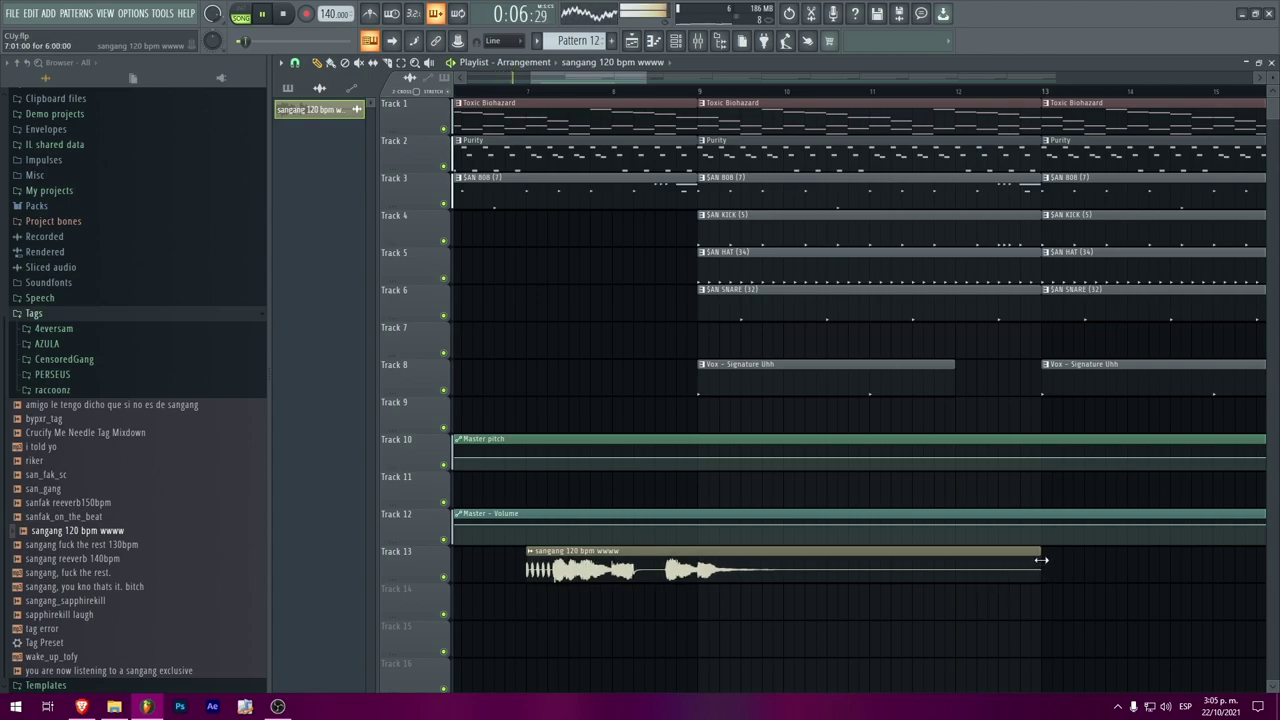
click(295, 63)
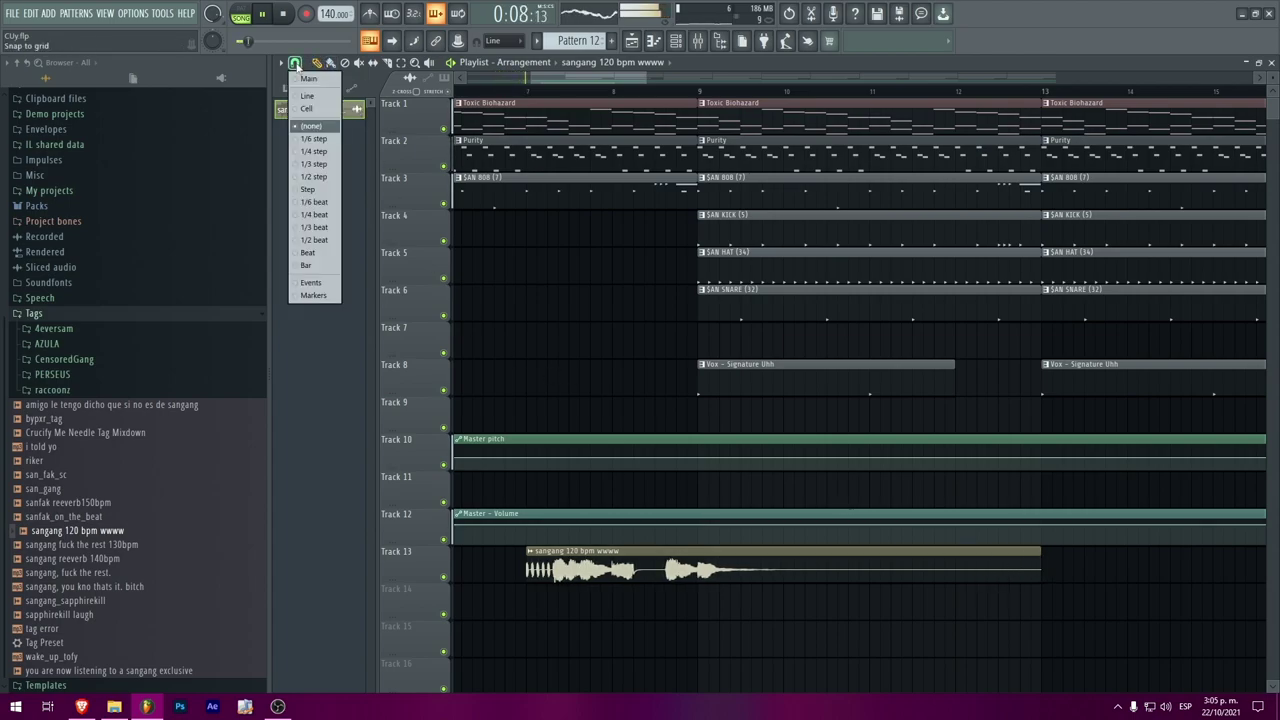
click(598, 387)
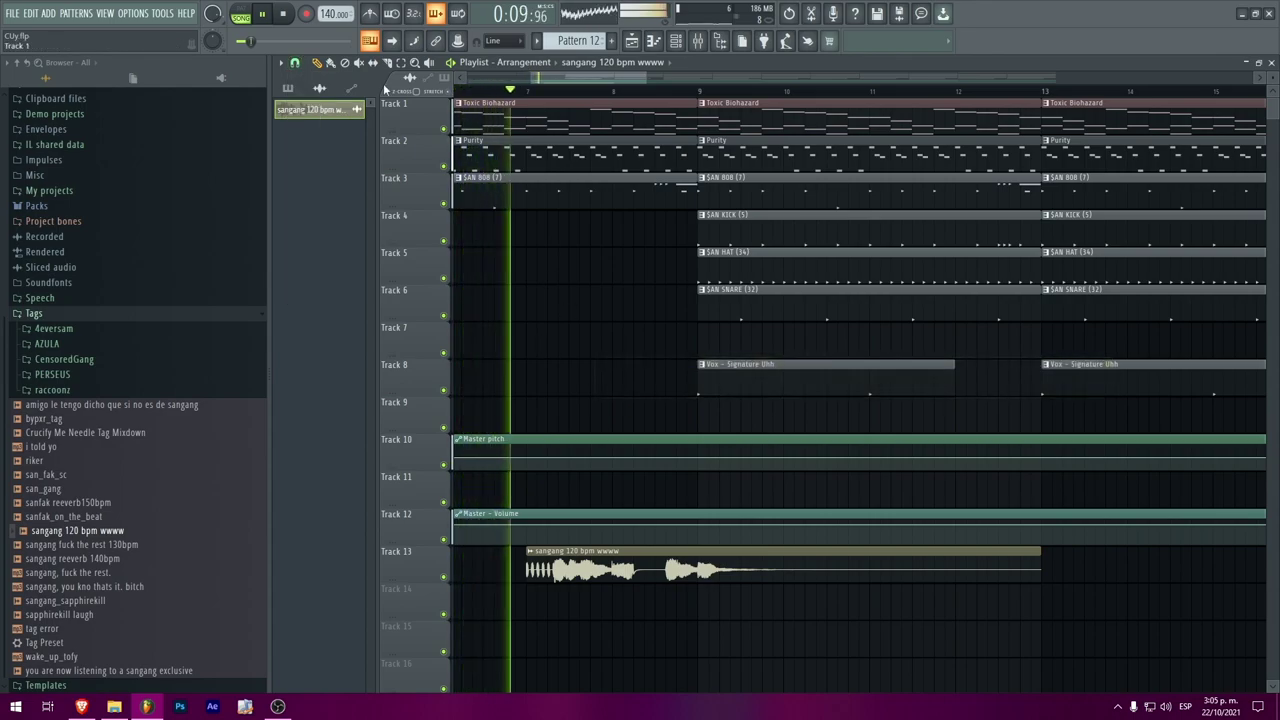
click(296, 63)
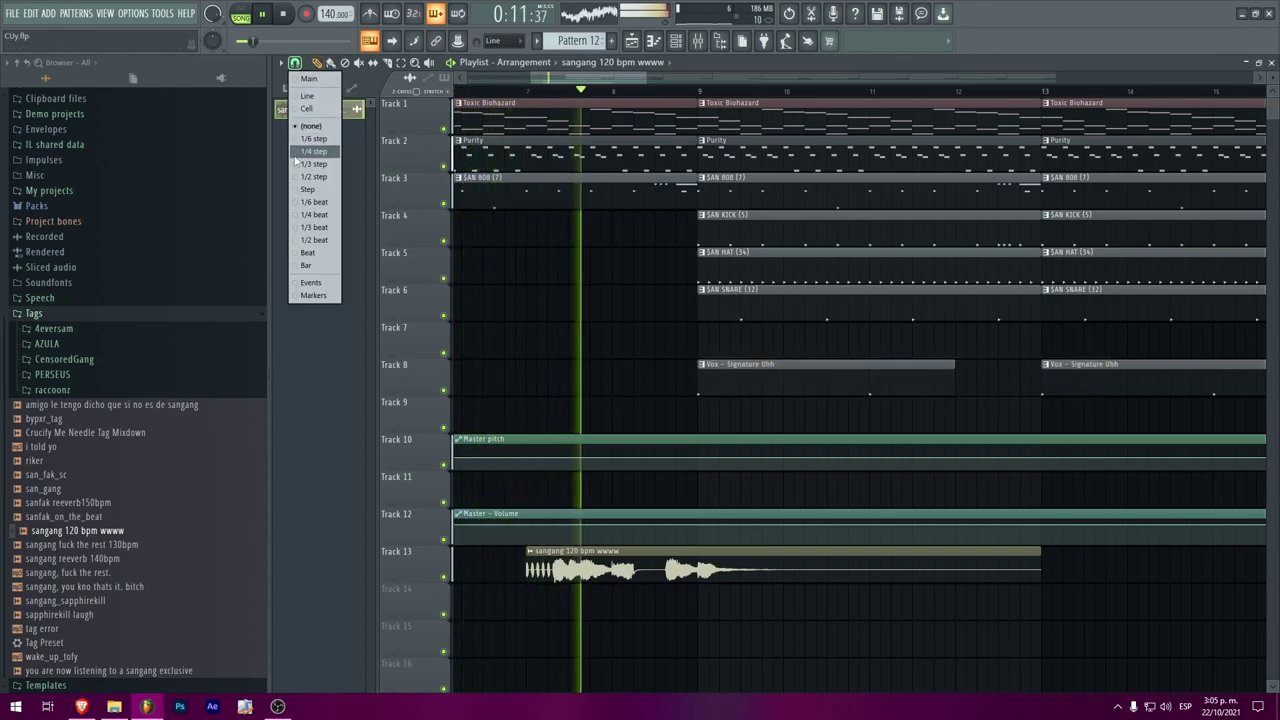
click(308, 266)
Step: Route the sangang 120 bpm wwww tag to mixer track 4 and lower its low-shelf EQ band
double_click(692, 567)
key(ctrl+l)
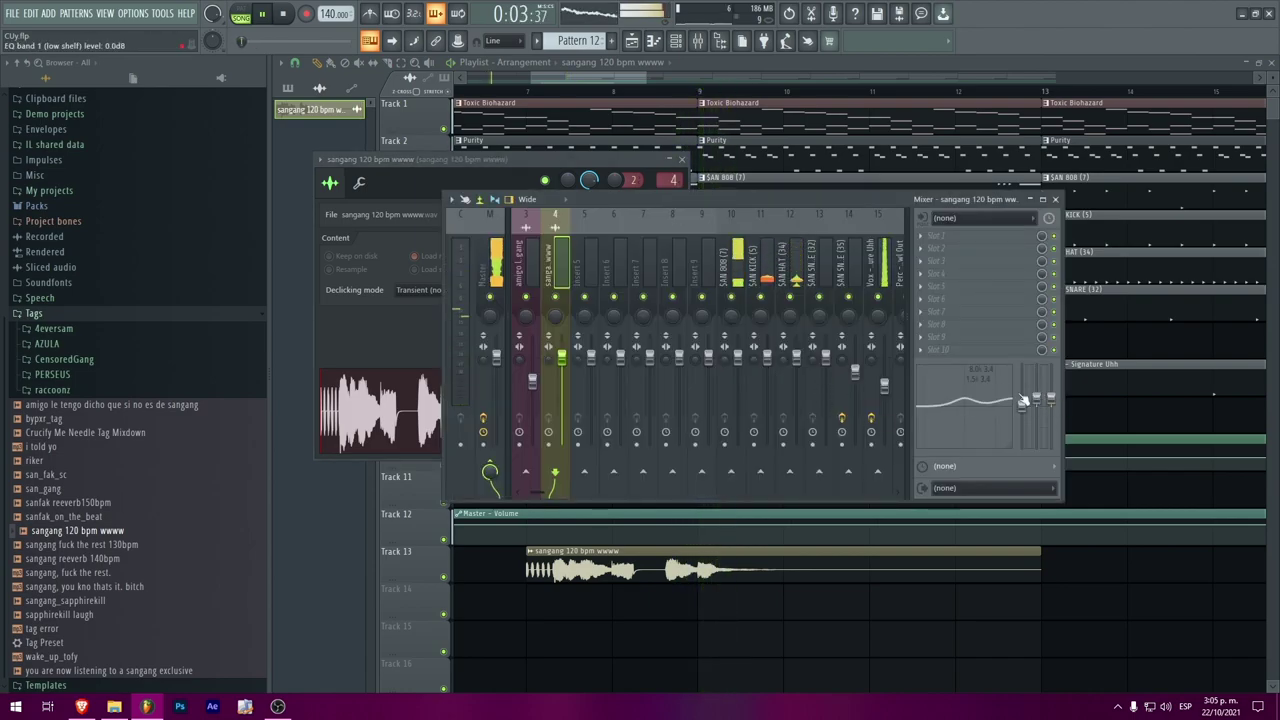
Step: Set the sangang tag's time-stretching mode to Auto, play it from bar 7 and close its channel settings
click(425, 173)
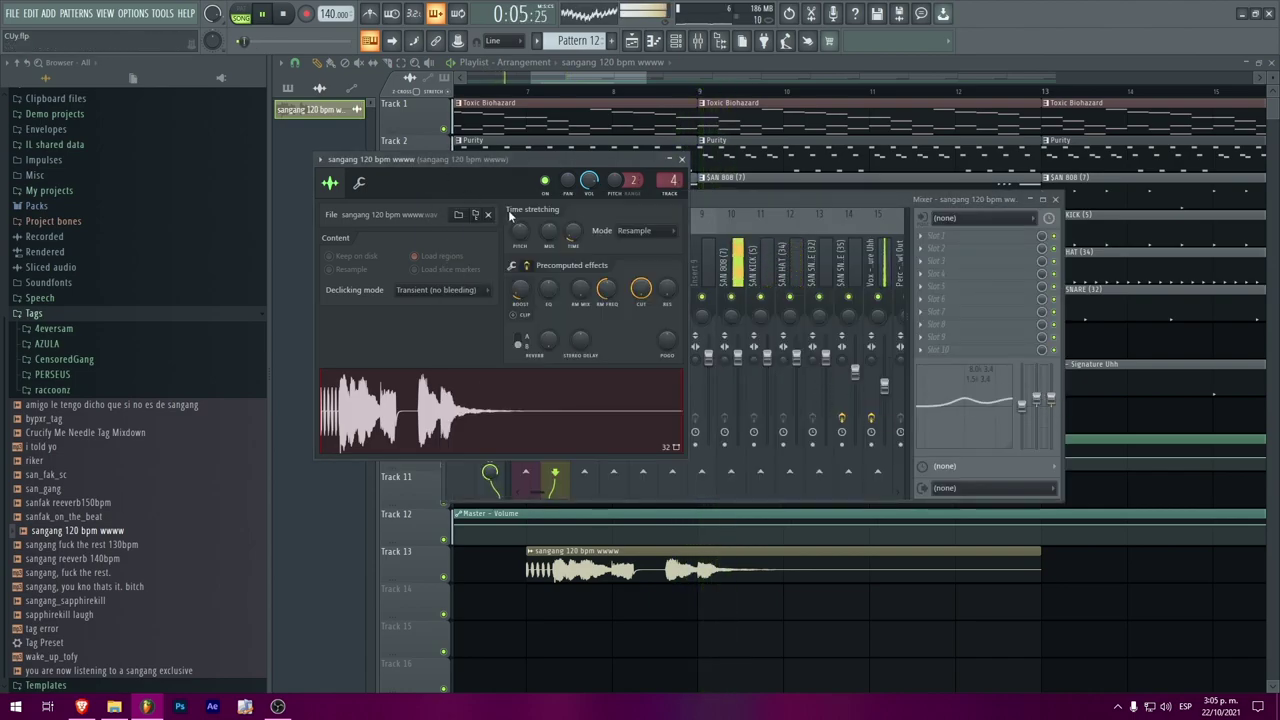
click(535, 92)
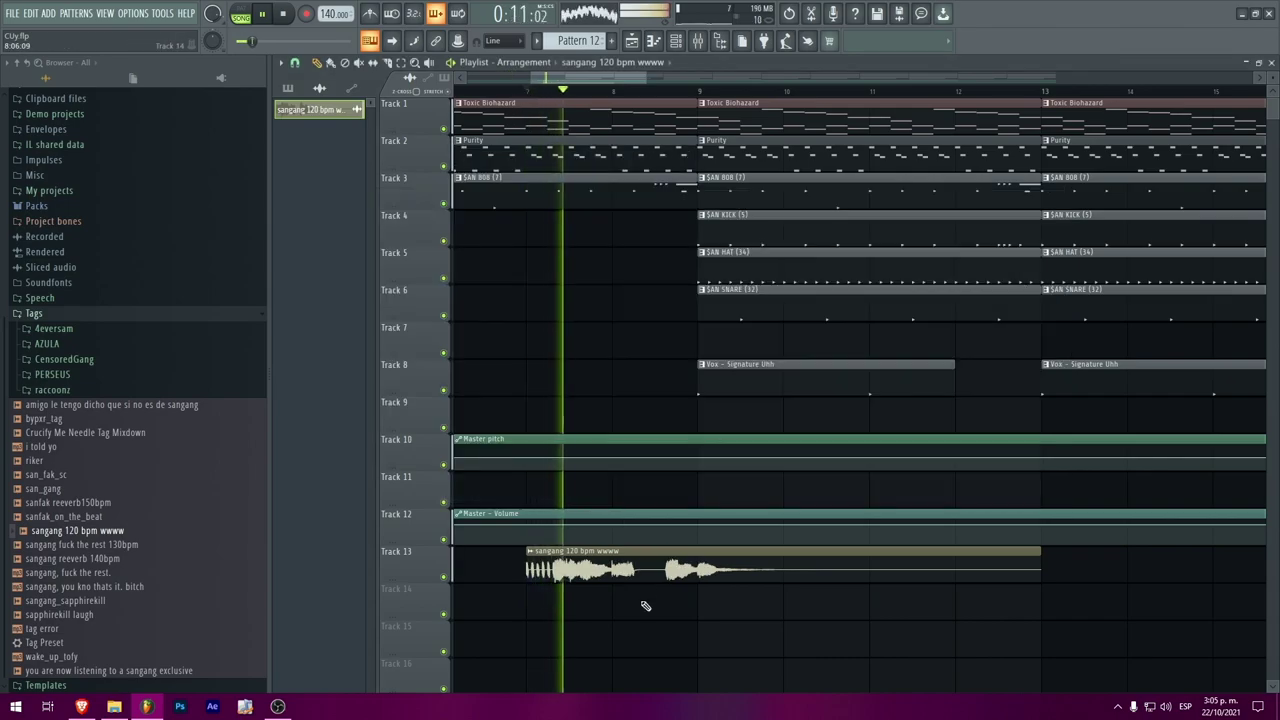
double_click(643, 574)
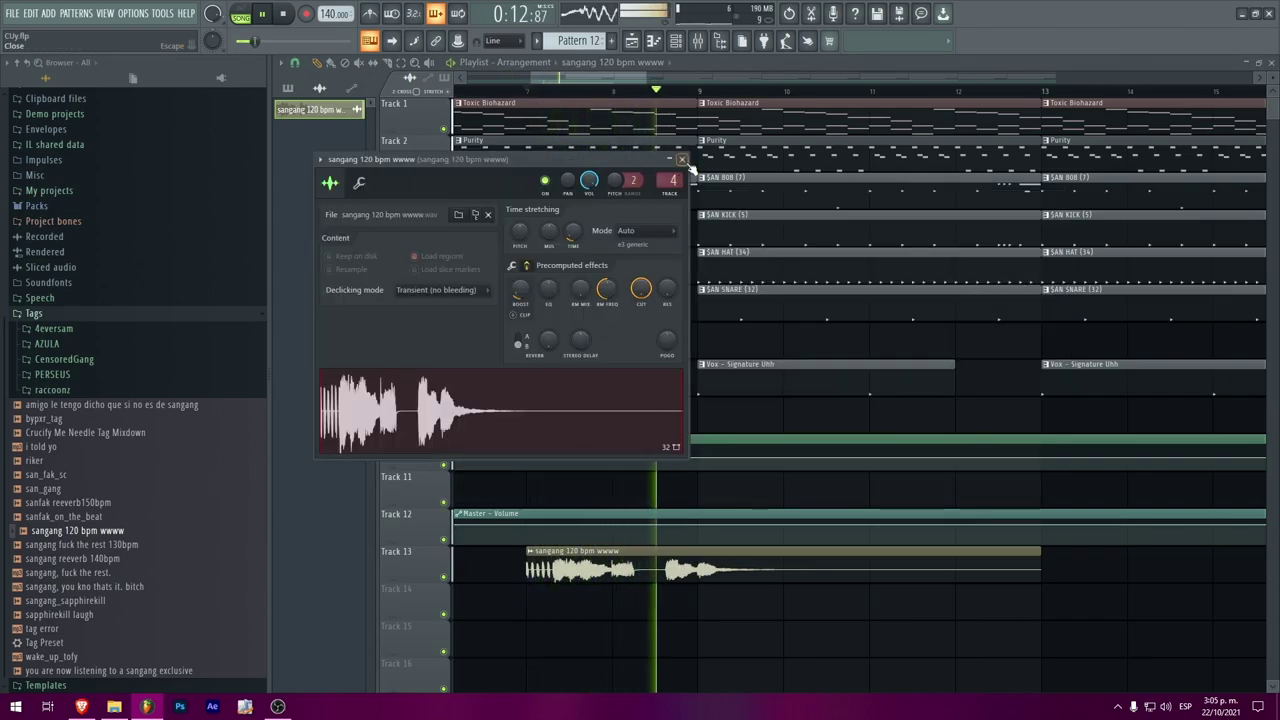
click(683, 160)
Step: Lower the sangang tag's volume on mixer track 4 and boost its mid and high EQ bands
click(697, 42)
key(space)
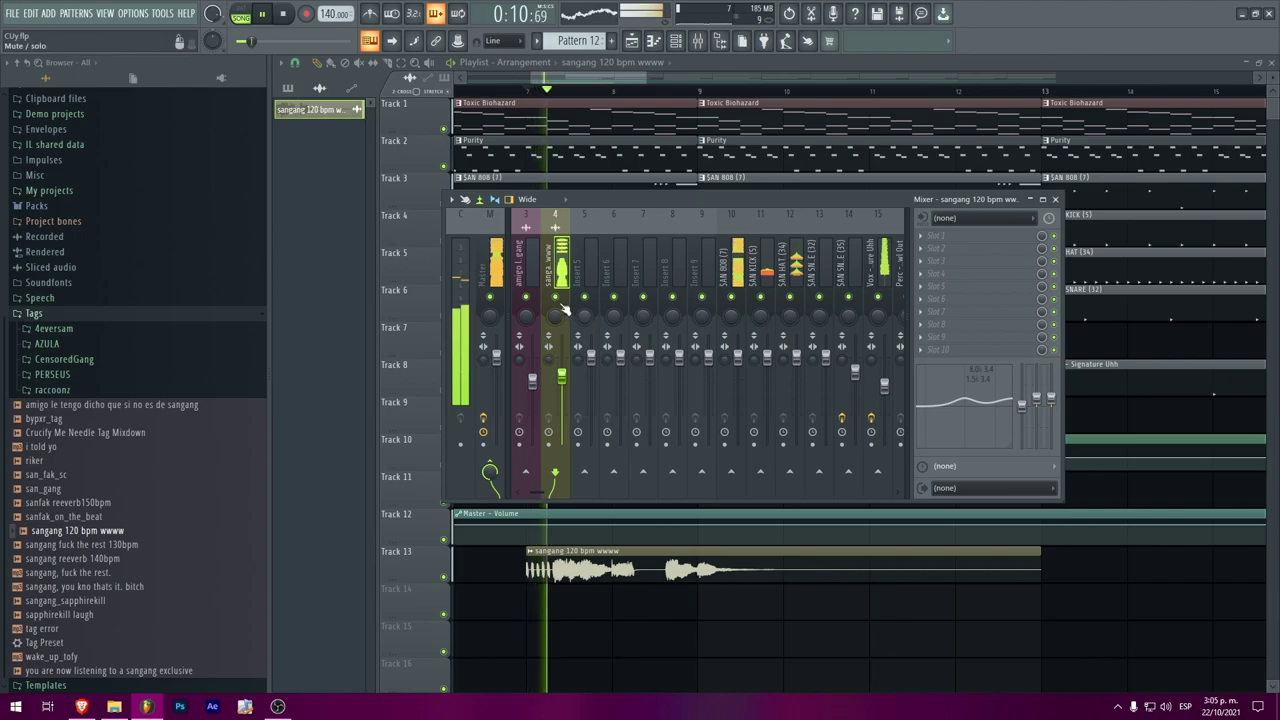
drag(1050, 402, 1050, 397)
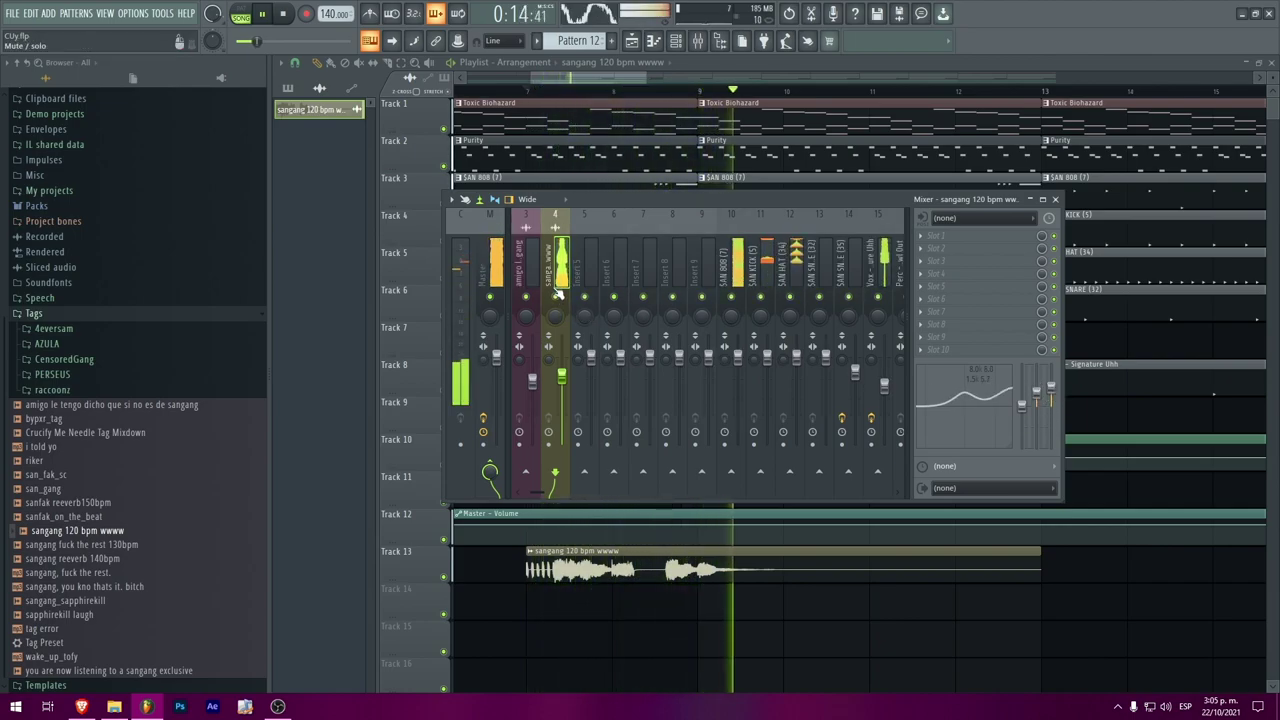
key(F9)
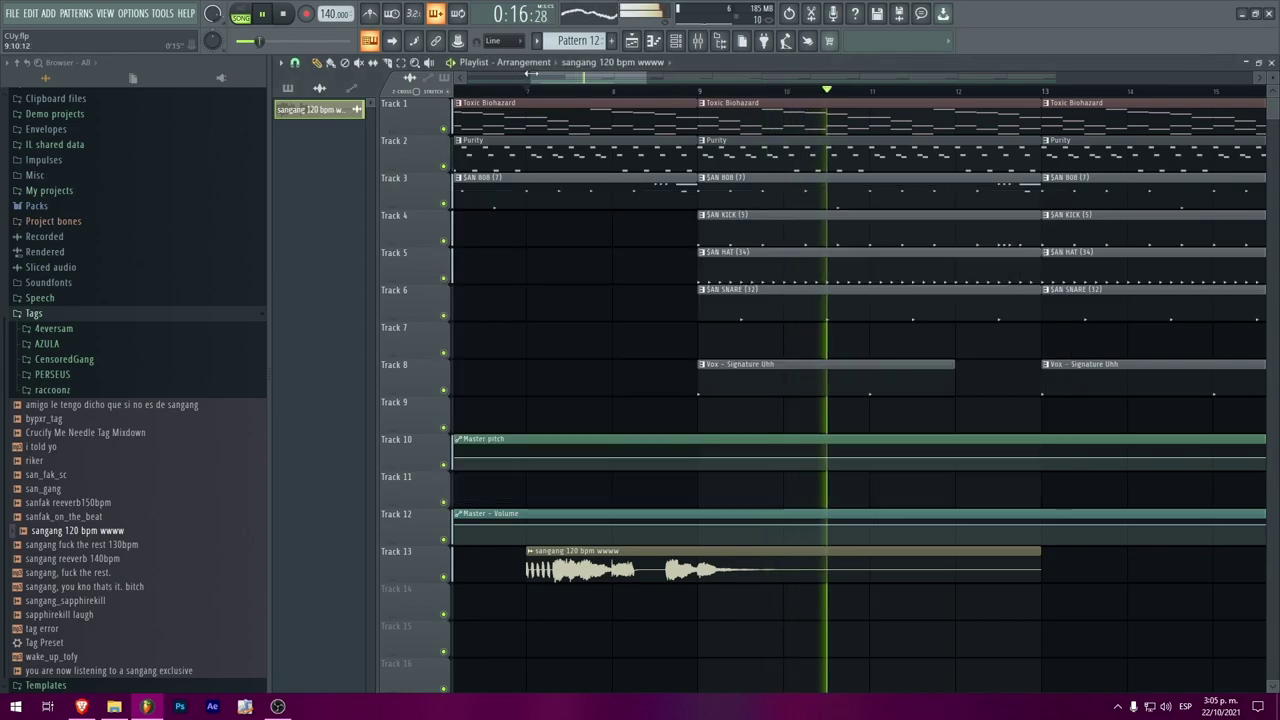
scroll(830, 121, down, 2)
click(295, 63)
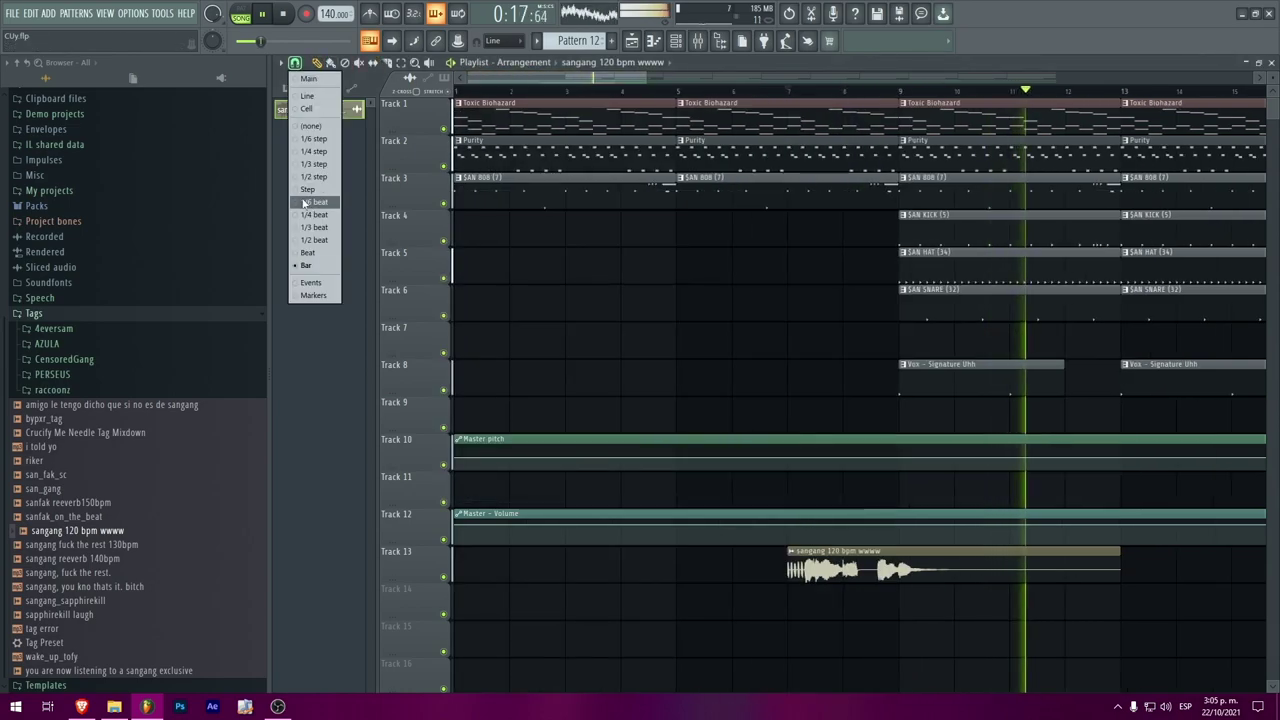
click(309, 266)
key(space)
scroll(35, 427, up, 1)
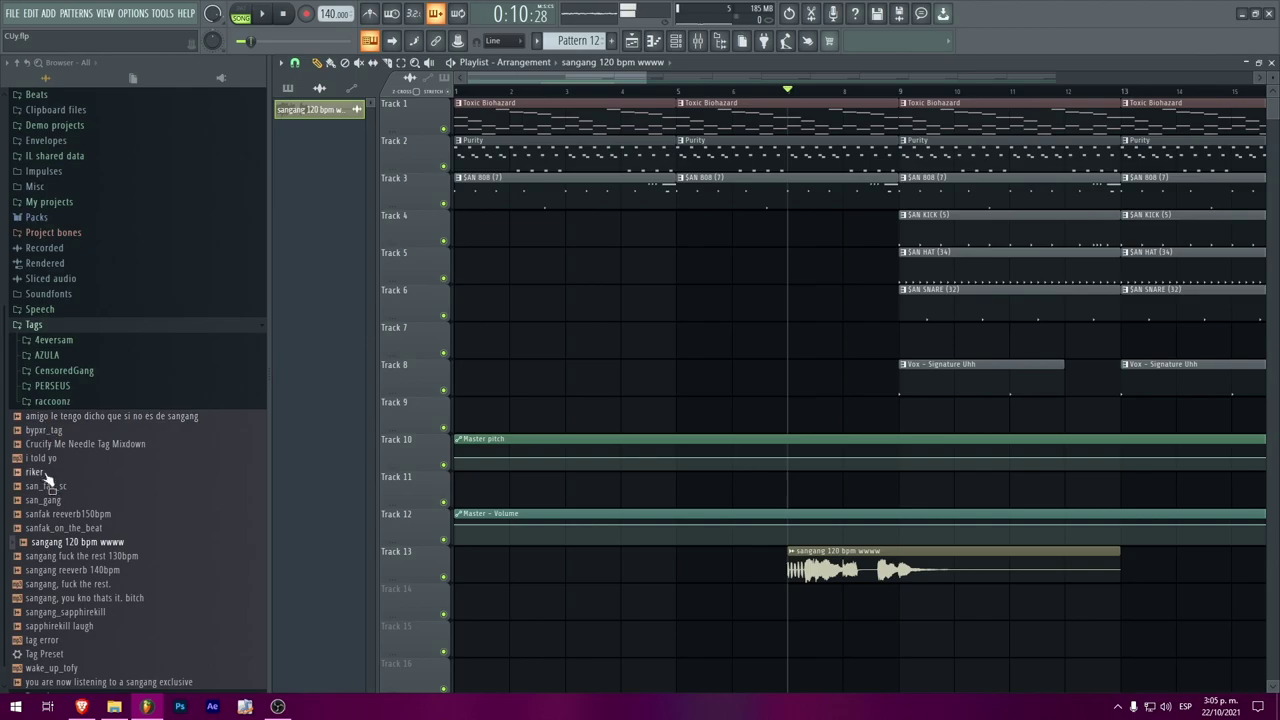
click(50, 386)
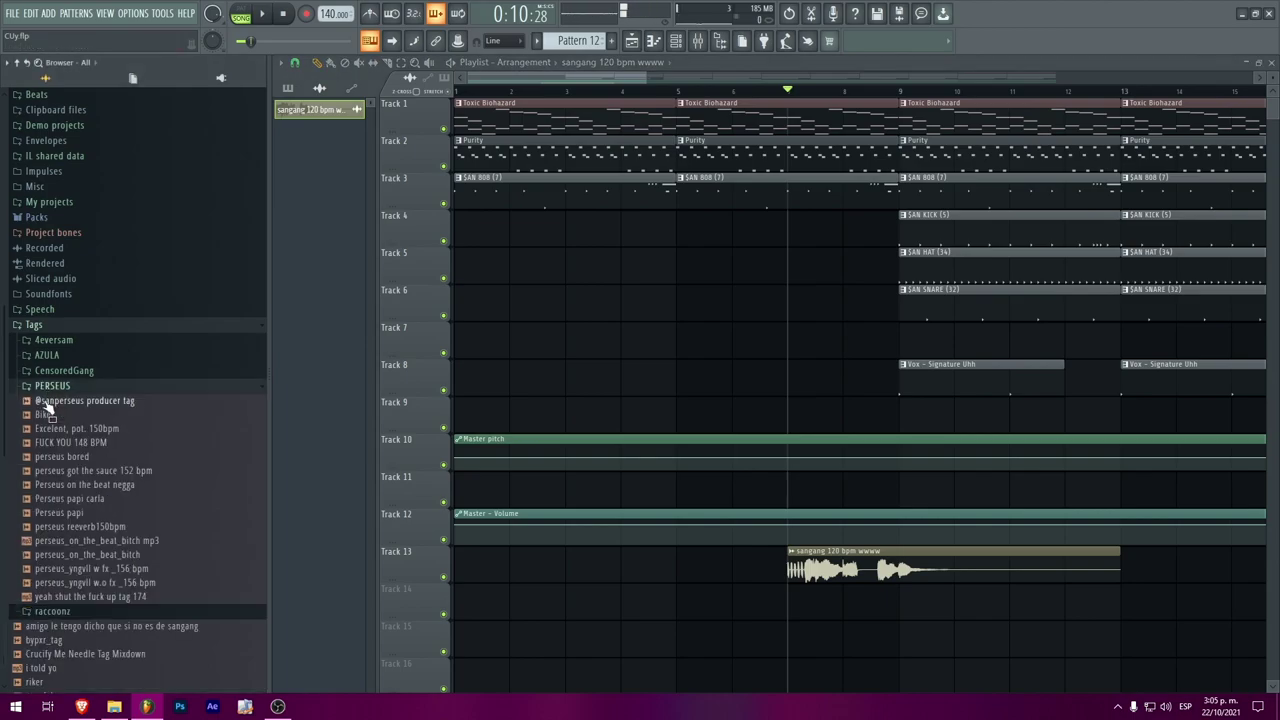
drag(452, 562, 455, 562)
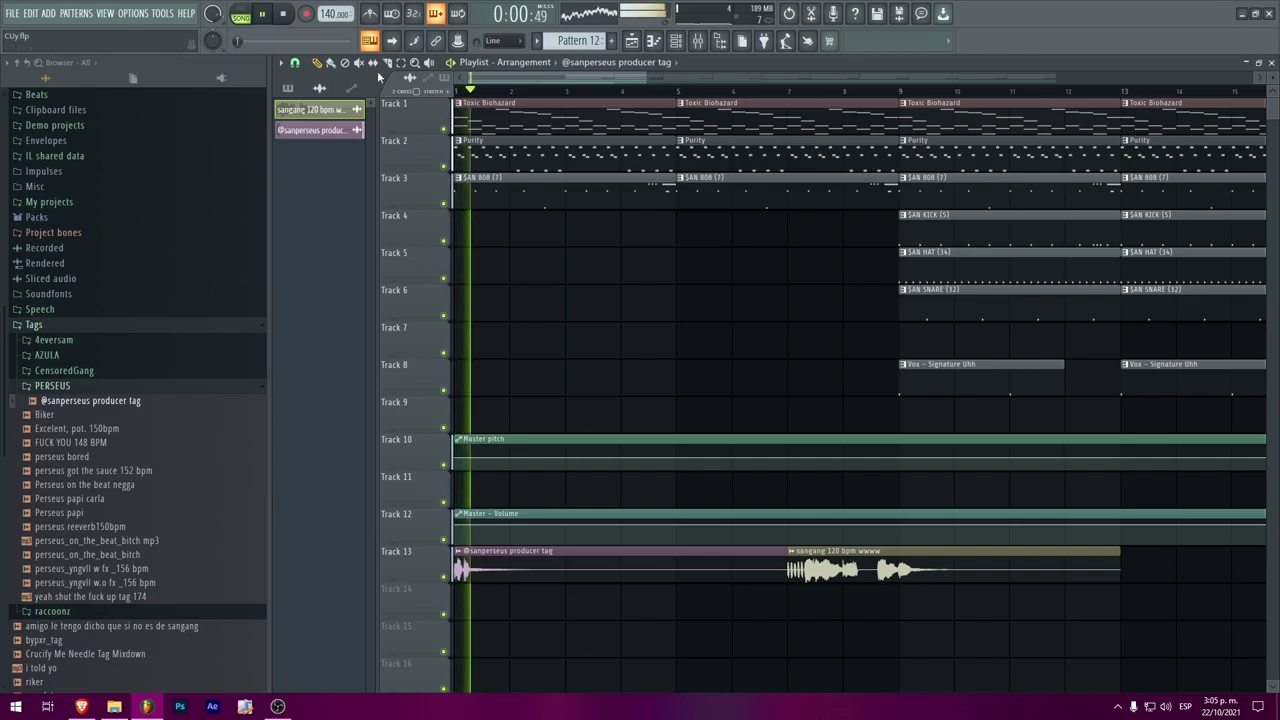
click(294, 62)
click(686, 565)
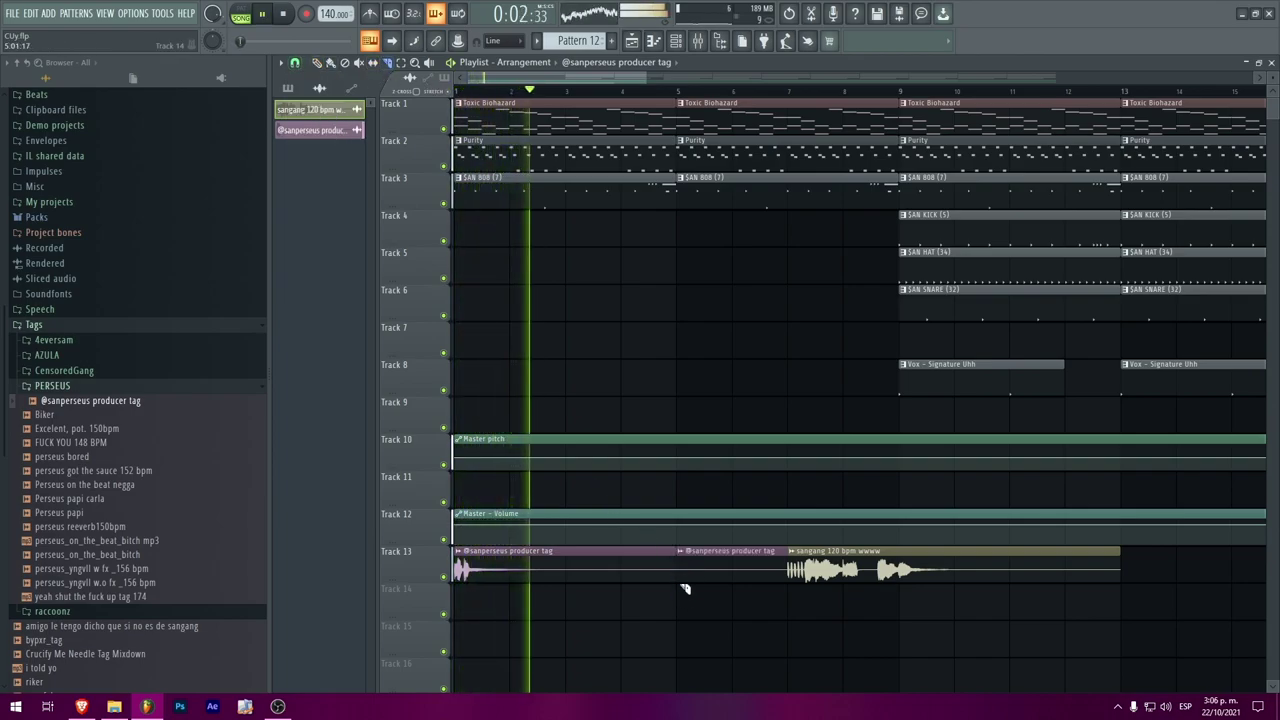
click(298, 64)
click(306, 256)
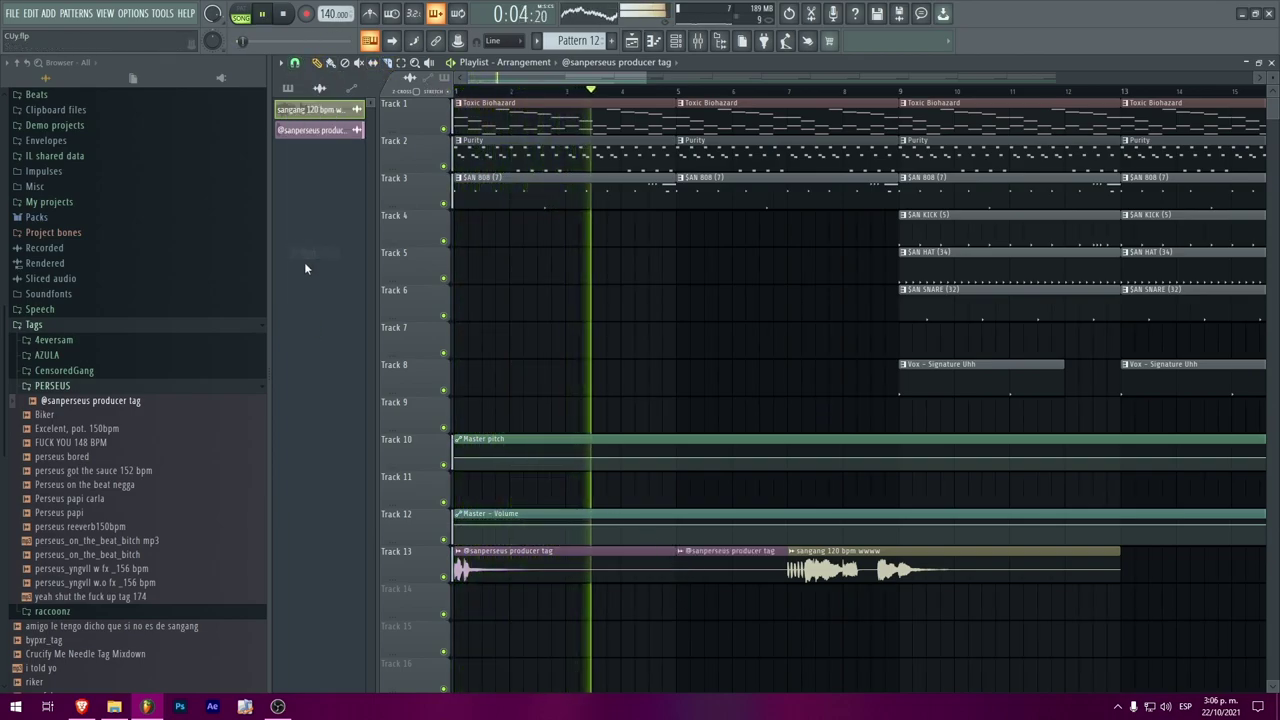
click(297, 64)
click(306, 267)
right_click(684, 565)
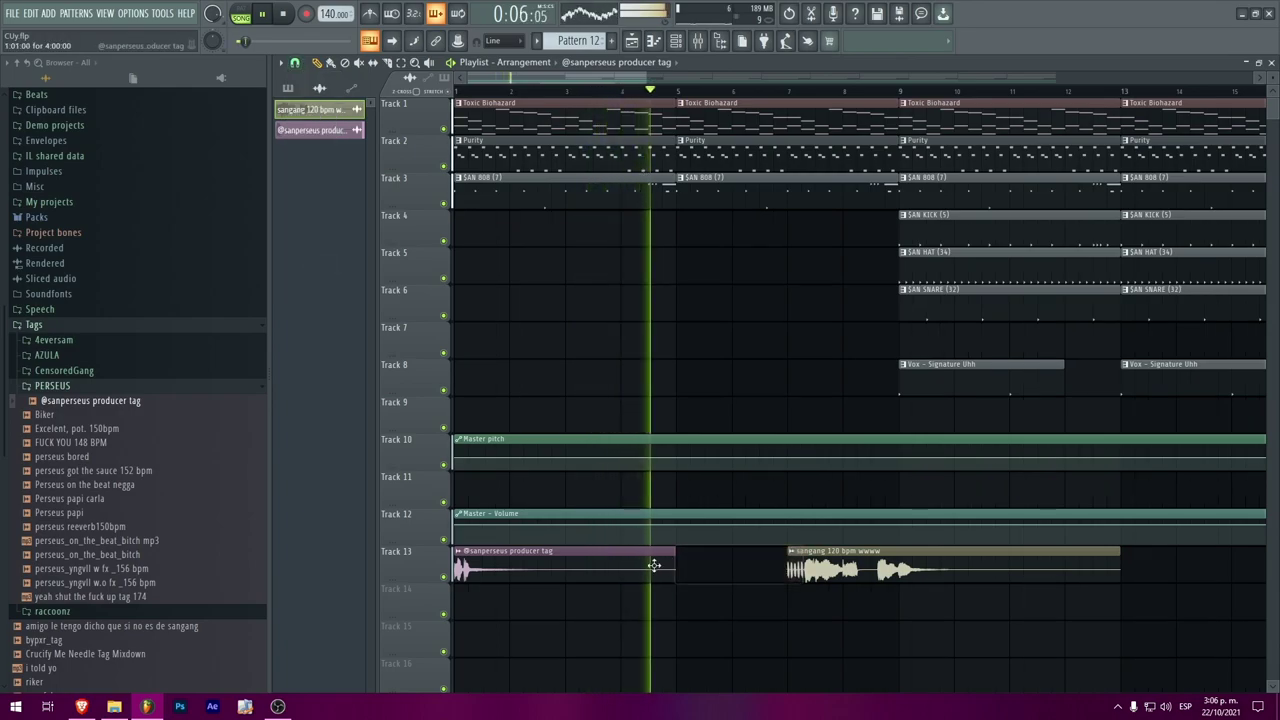
drag(655, 564, 662, 598)
scroll(665, 450, down, 4)
drag(675, 410, 898, 421)
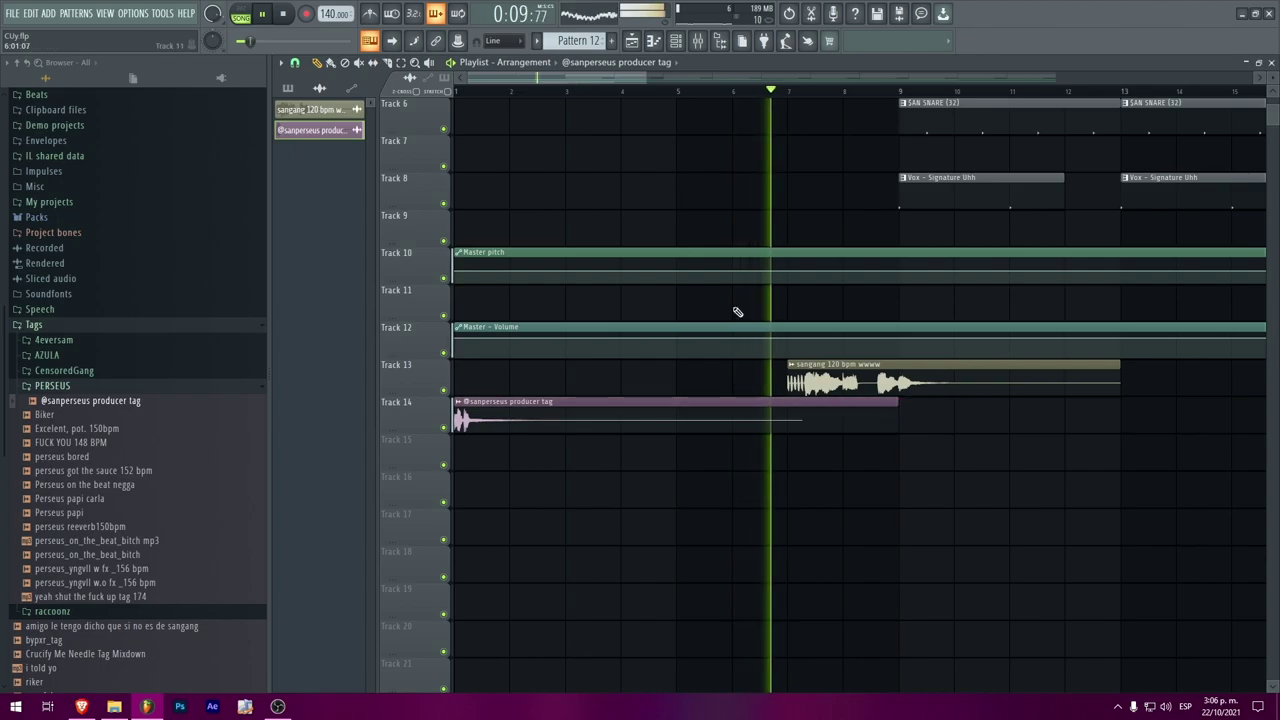
Step: Duplicate the producer tag every eight bars along Track 14 up to the copy at bar 41, and delete the copy at bar 9
click(694, 429)
key(ctrl+b)
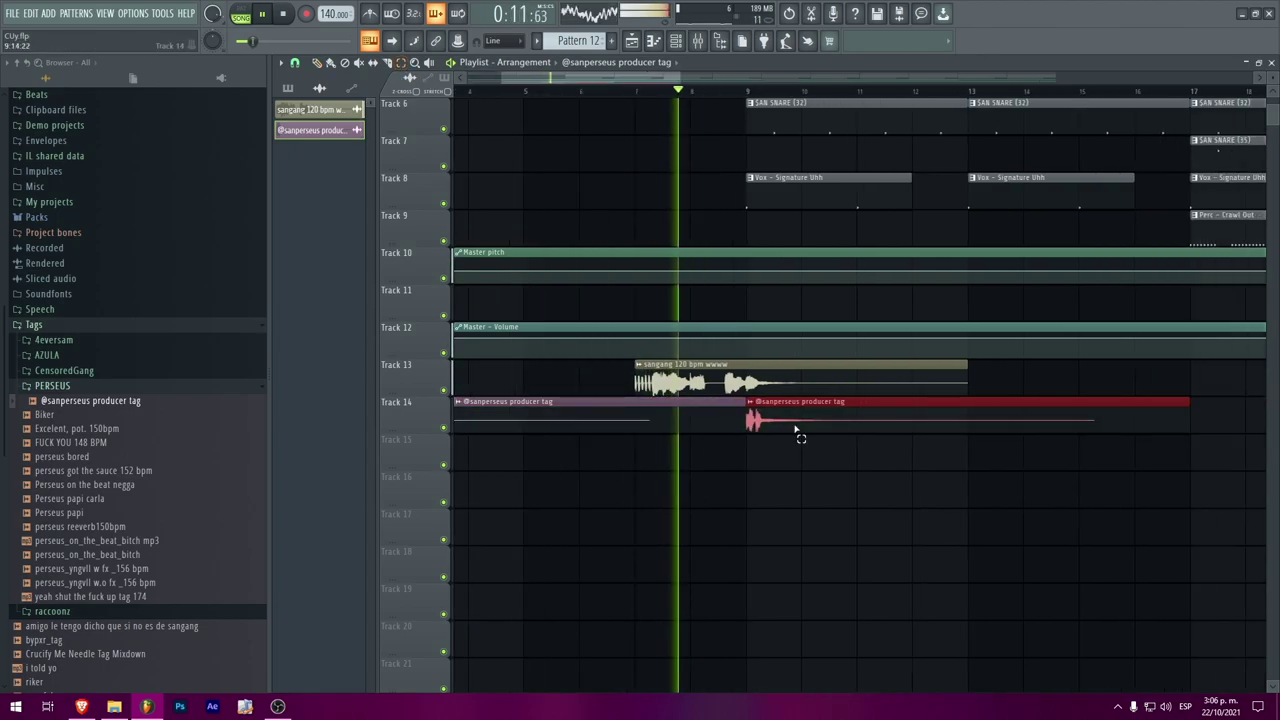
key(ctrl+b)
right_click(739, 426)
drag(752, 445, 978, 343)
drag(993, 80, 395, 114)
click(317, 63)
click(296, 63)
click(325, 237)
scroll(691, 206, up, 5)
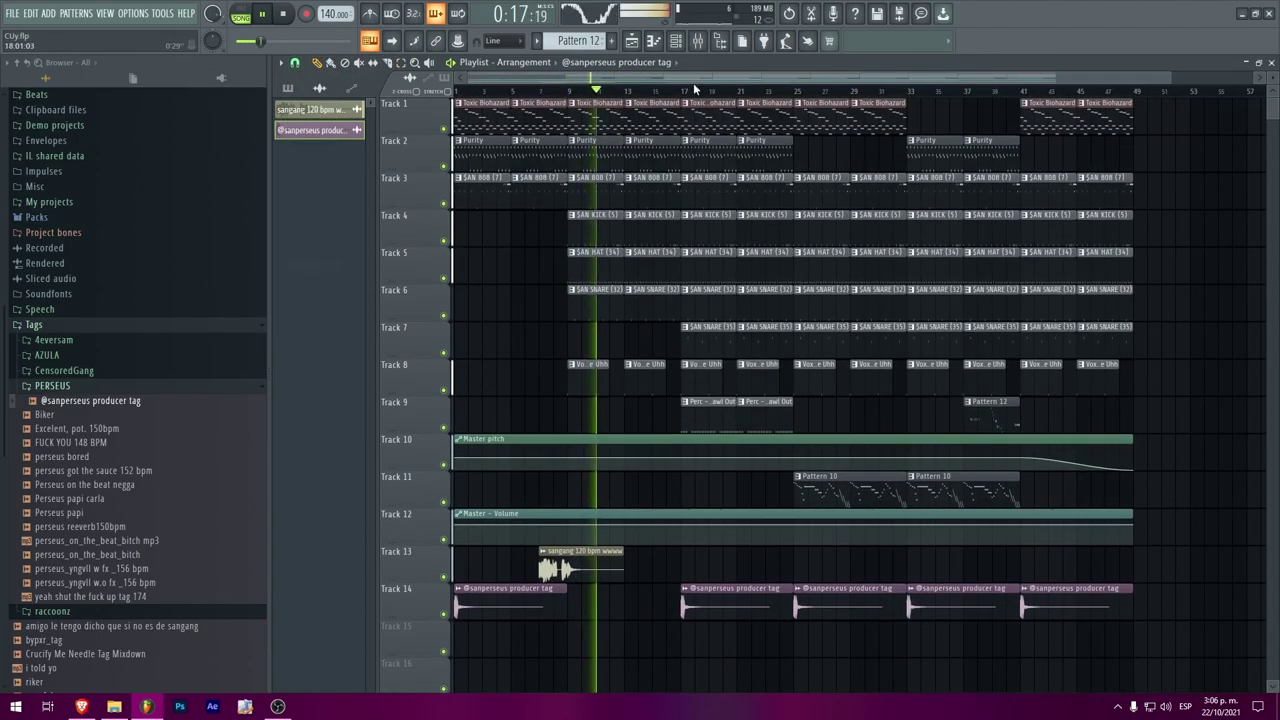
Step: Play from bar 17, solo and unsolo the Perc - Crawl Out mixer track, and lower its volume slightly
click(685, 93)
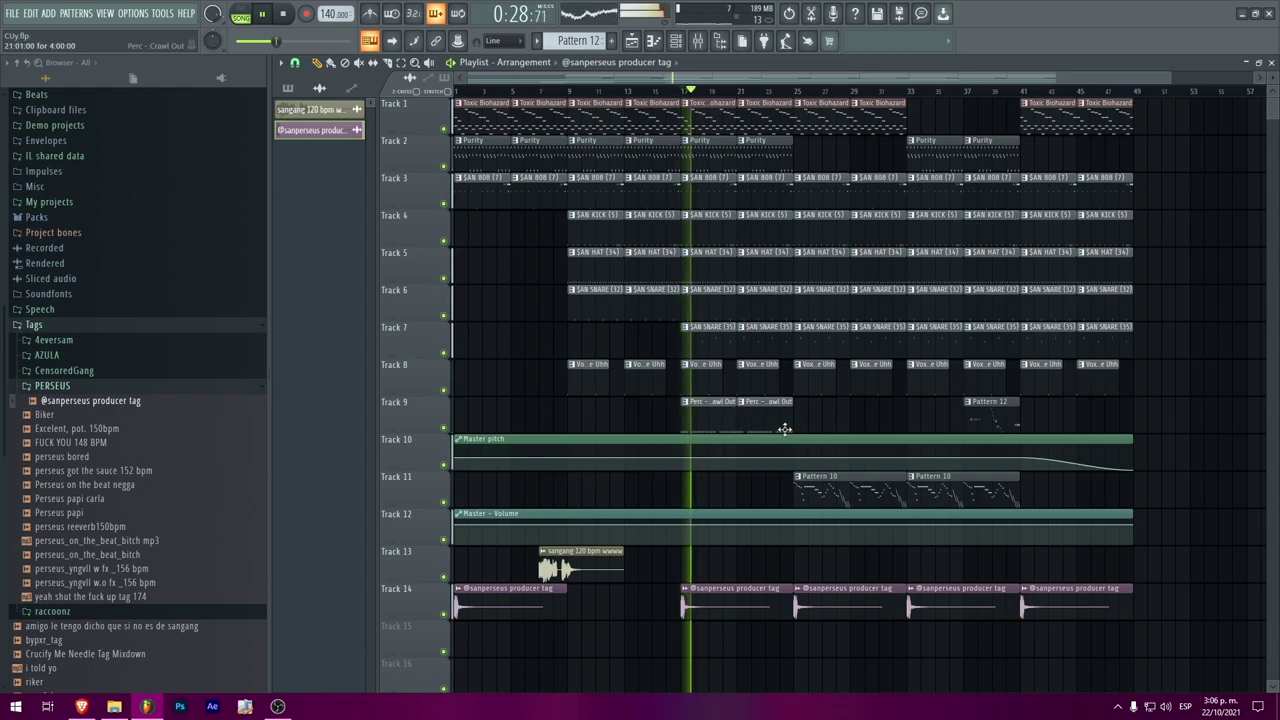
key(F9)
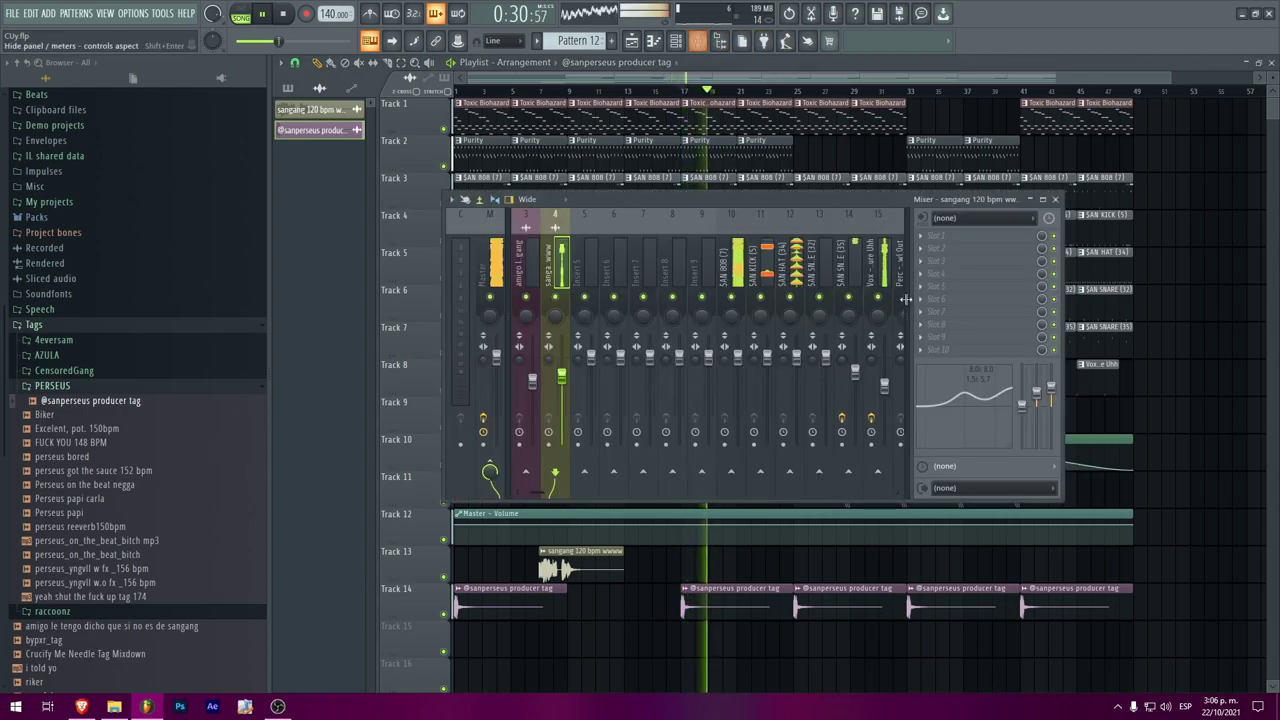
scroll(818, 269, down, 3)
click(648, 274)
right_click(645, 297)
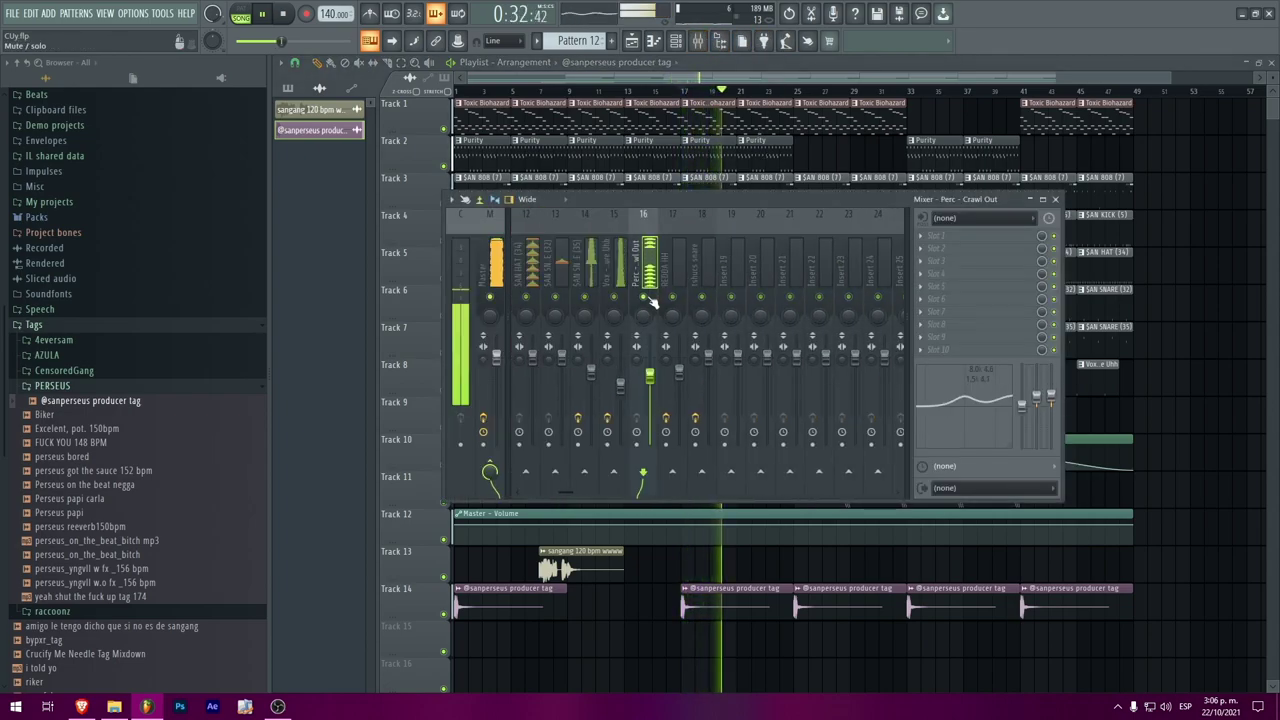
right_click(645, 298)
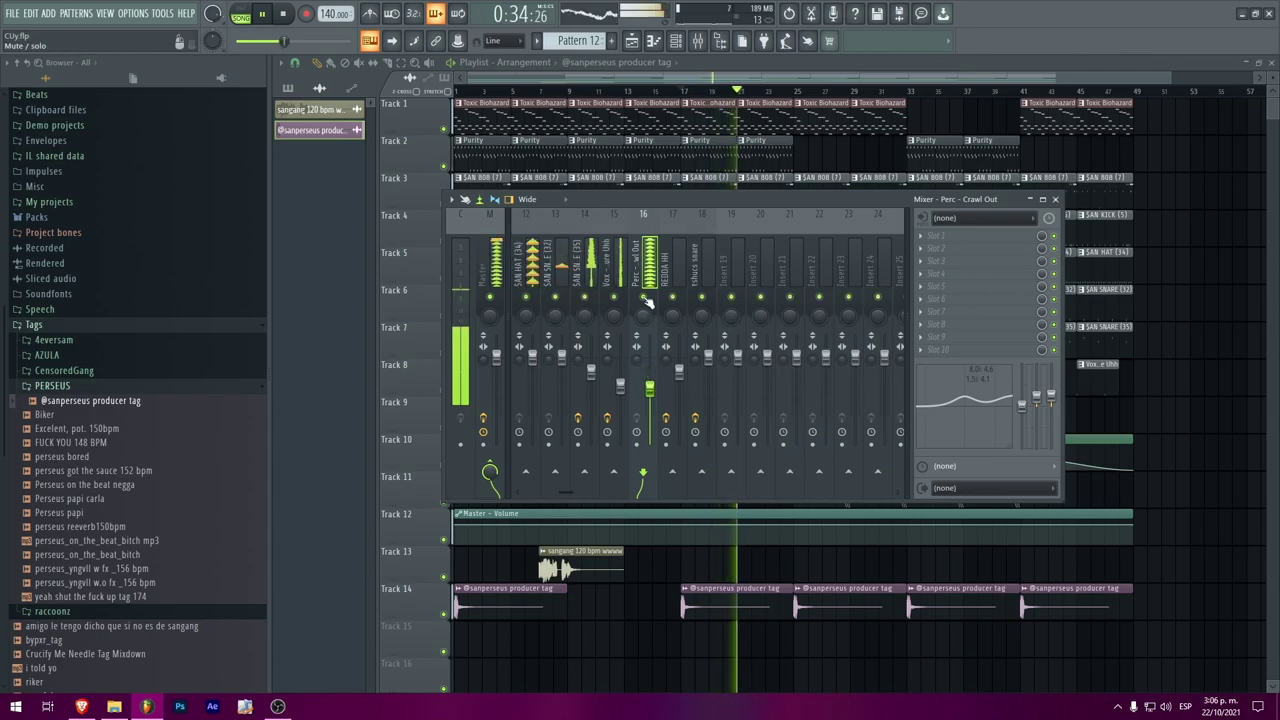
drag(653, 386, 652, 382)
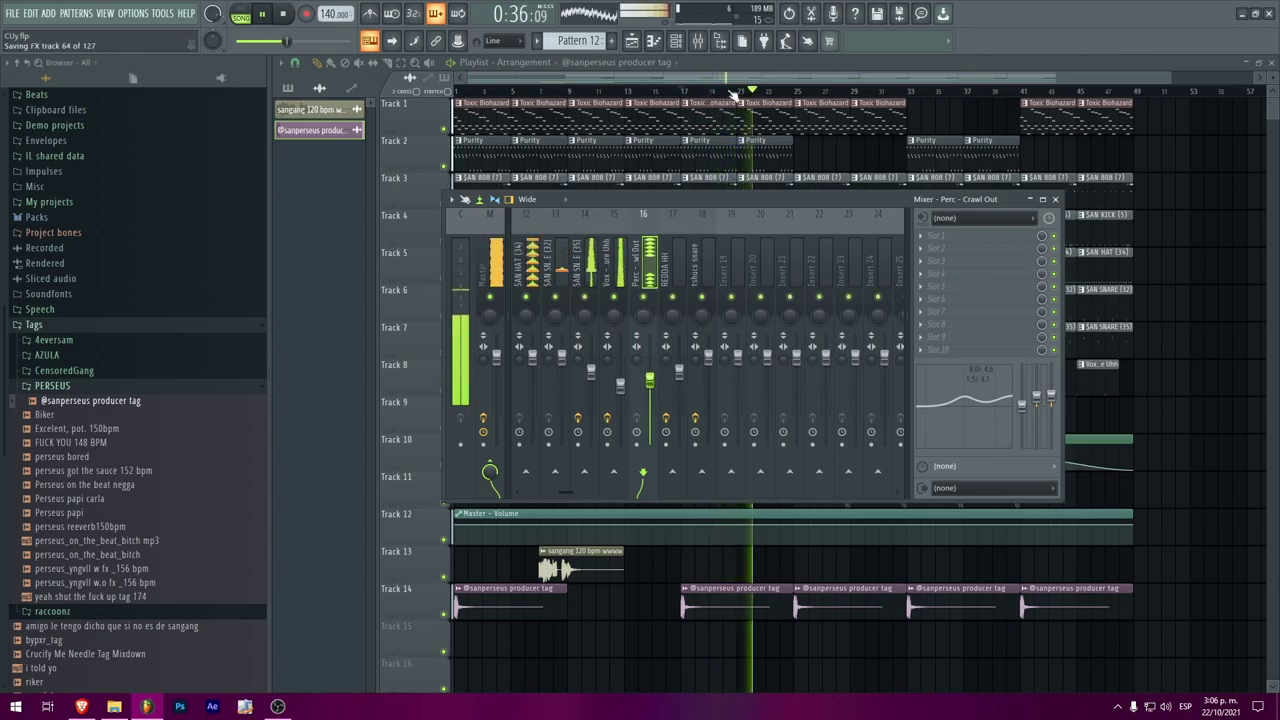
Step: Play from bar 25 and check the level of the REDDA HH track in the mixer
click(796, 91)
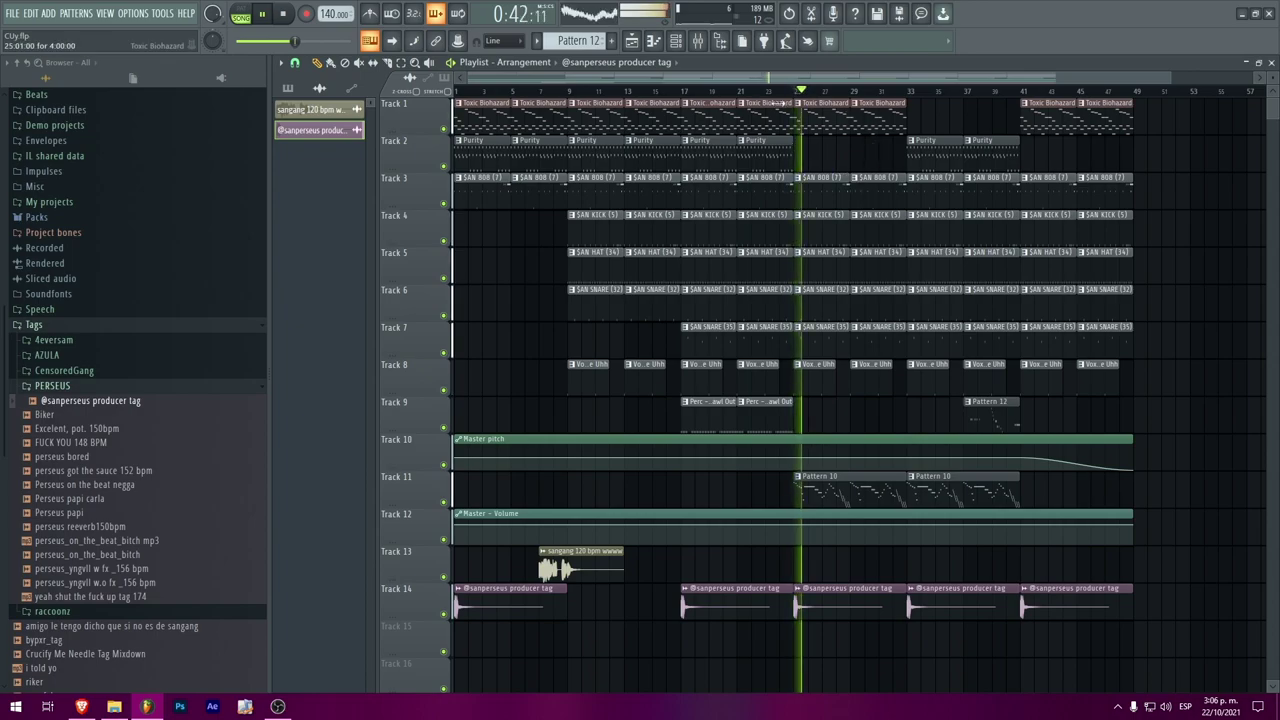
click(698, 41)
click(687, 252)
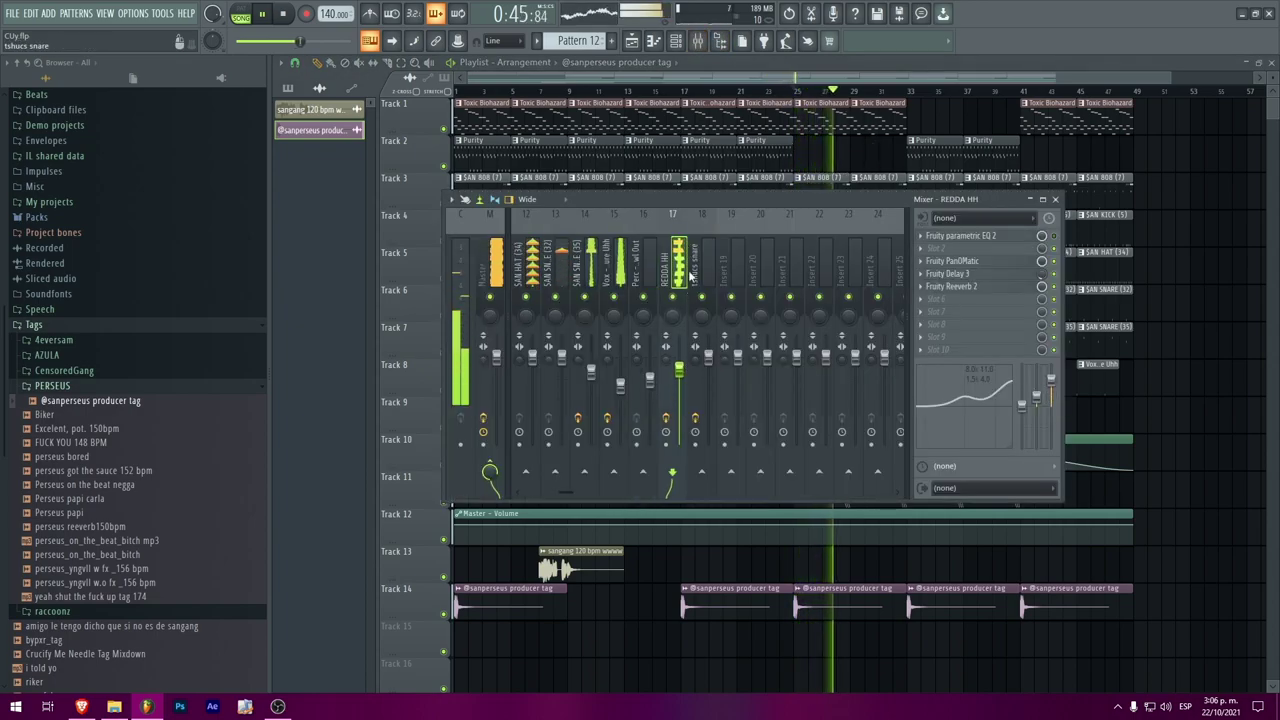
click(818, 75)
Step: Play from bars 33 and 37, and add copies of Pattern 12 to Track 9 at bars 41 and 45
click(910, 91)
click(966, 92)
click(999, 409)
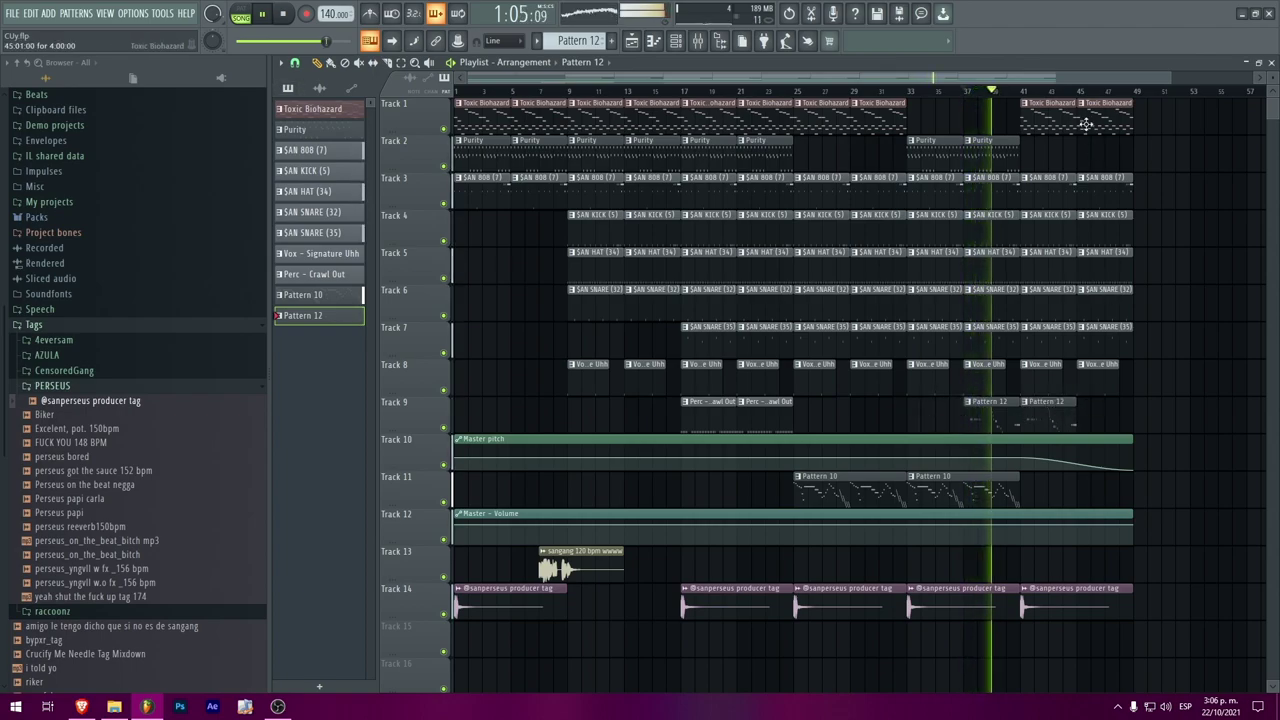
click(1080, 409)
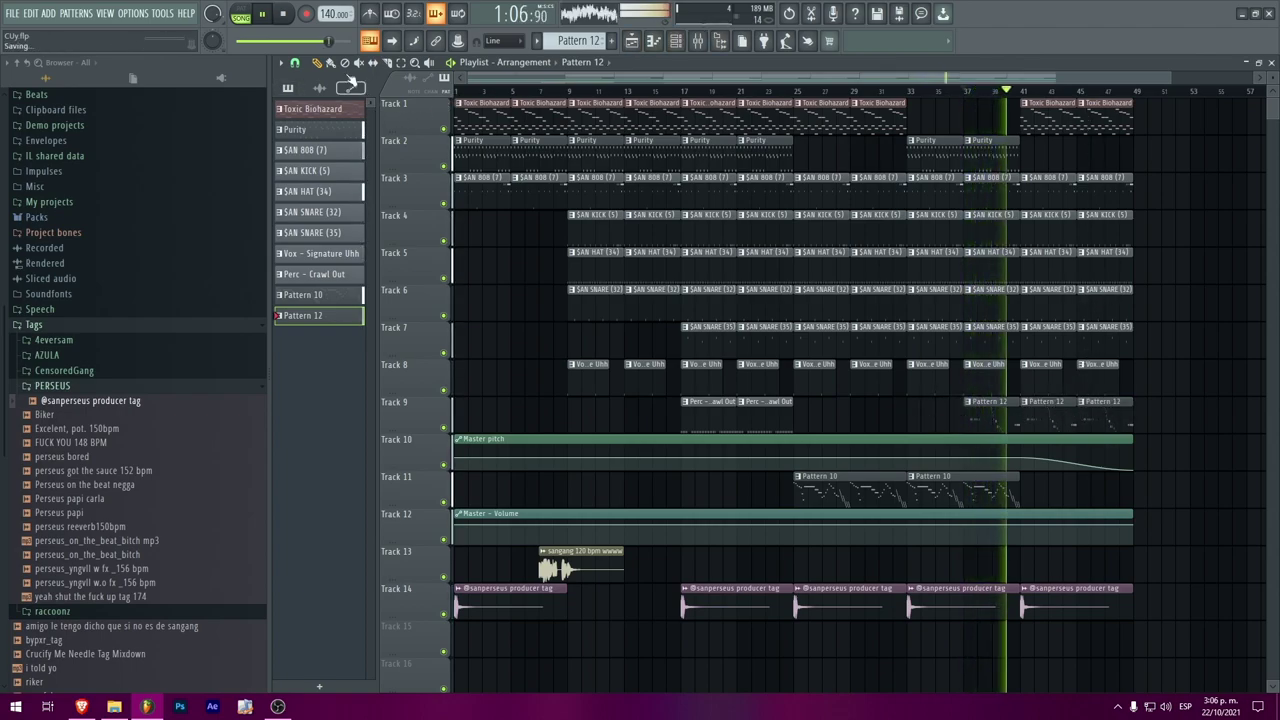
Step: Listen to the end of the arrangement and check the mixer levels around the REDDA HH track
click(296, 63)
click(316, 267)
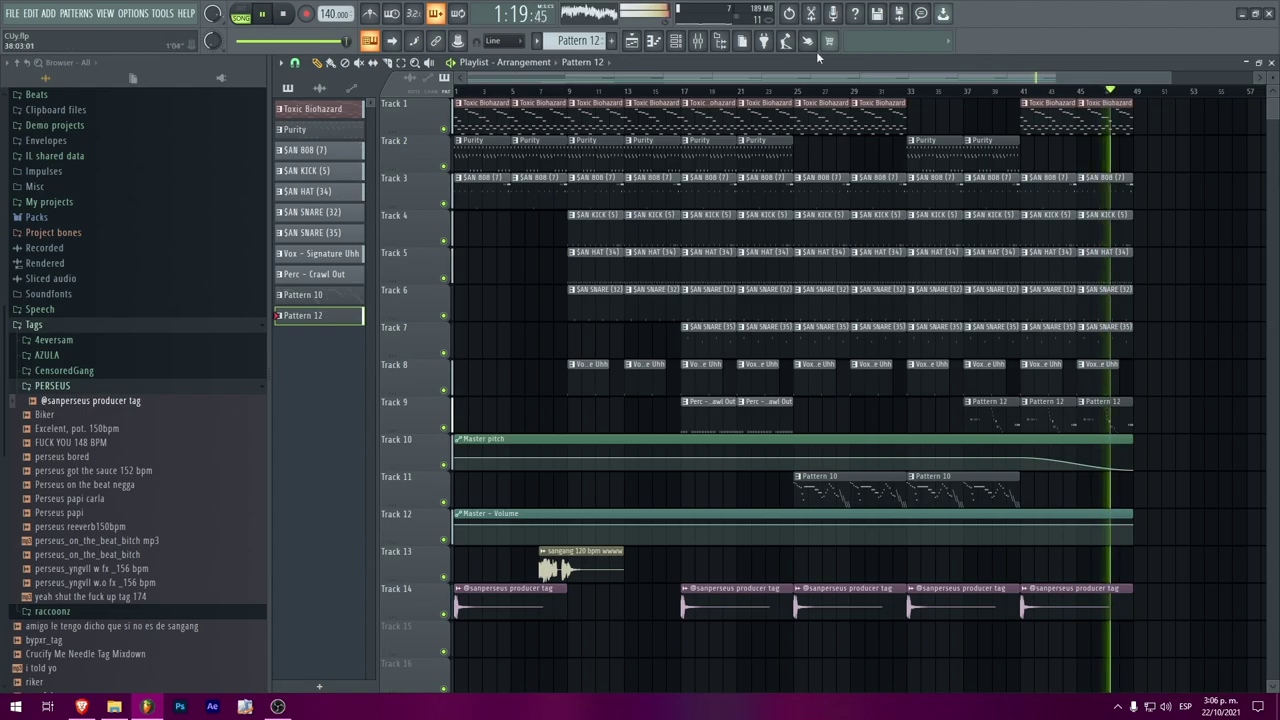
click(698, 41)
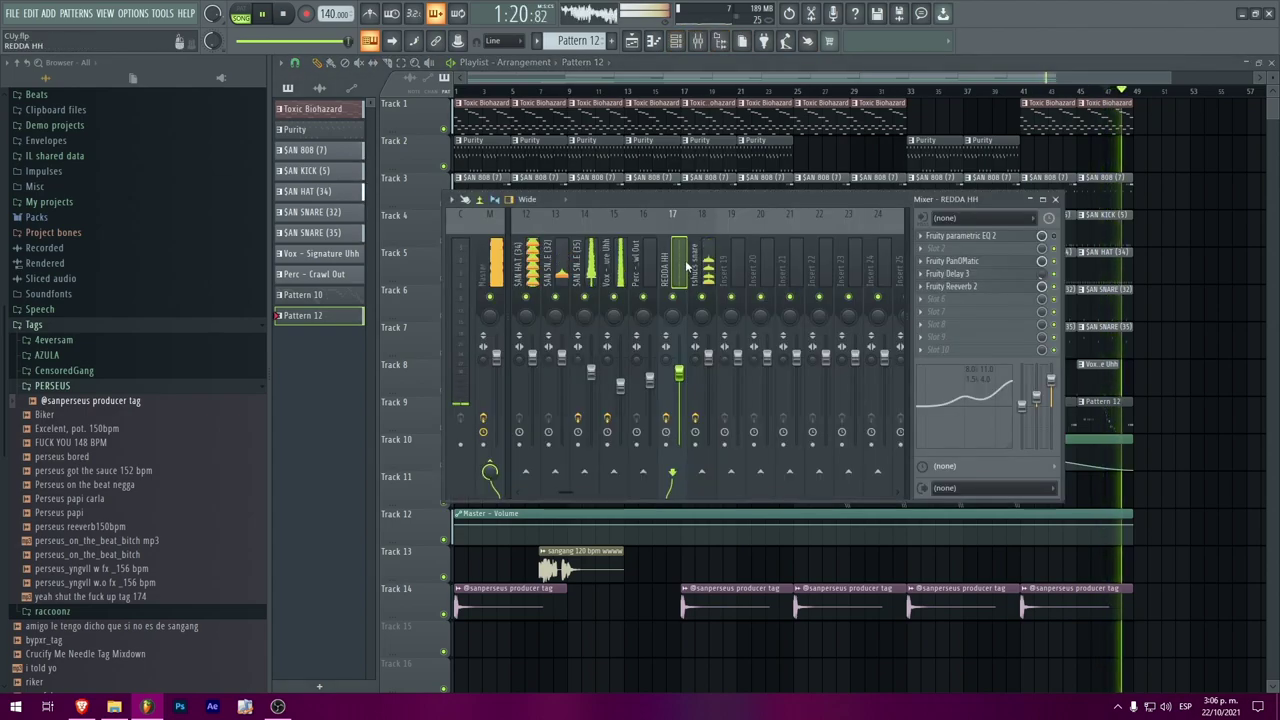
click(12, 14)
click(1195, 61)
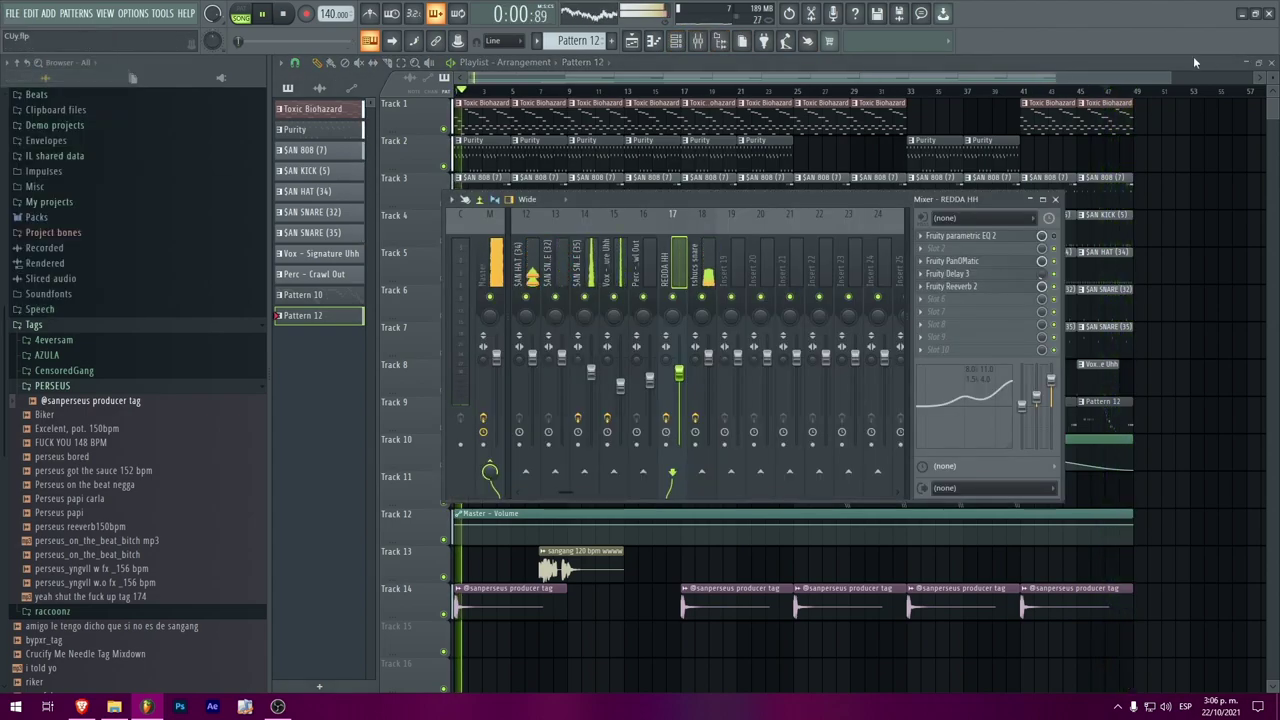
Step: Hide the mixer, stop playback and close the project window
key(F9)
key(space)
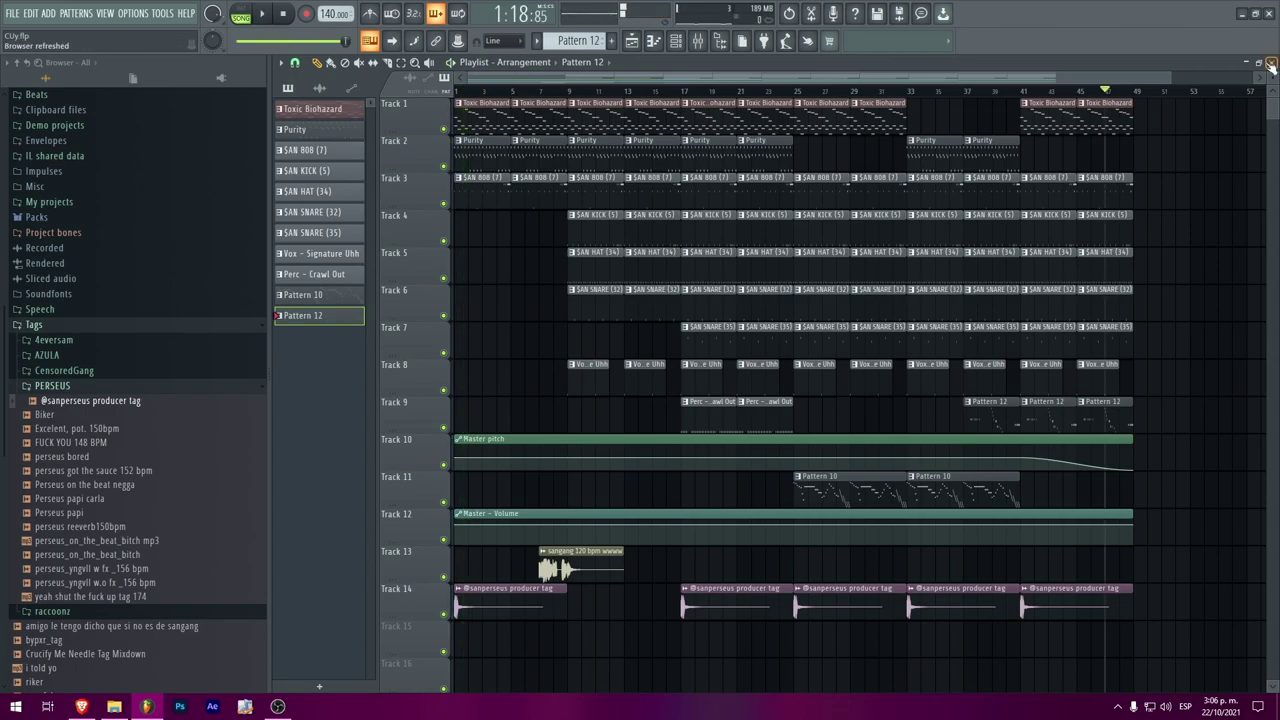
click(1271, 65)
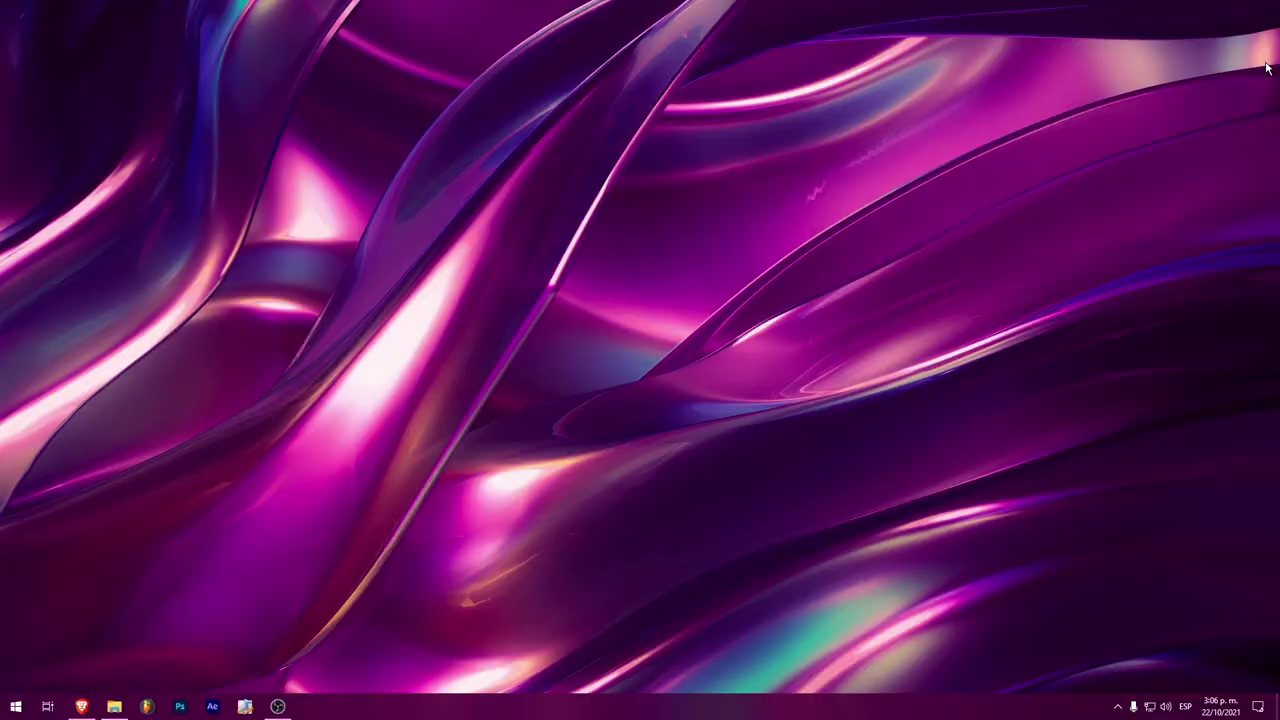